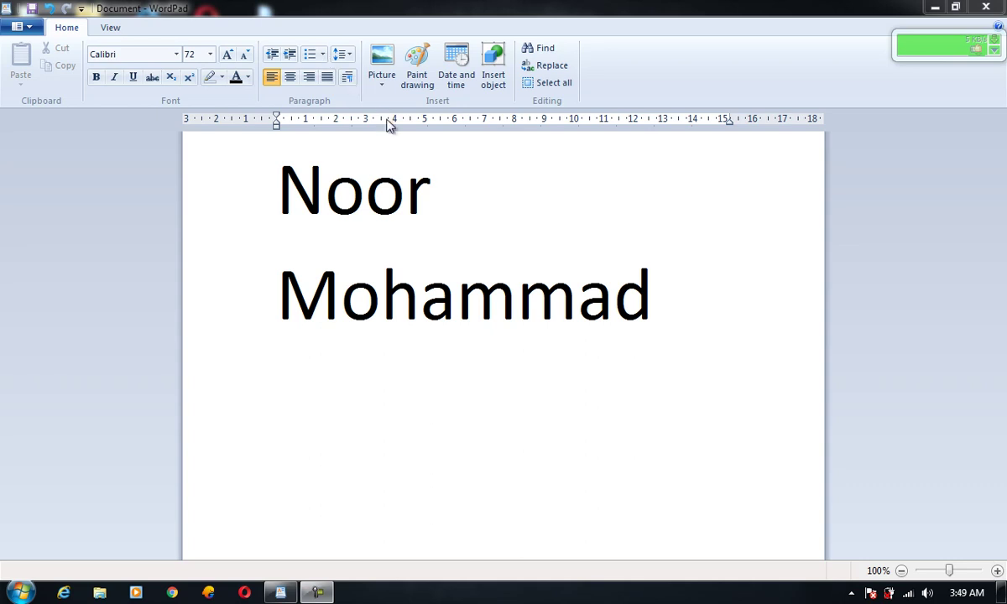
Select both lines of the 72-point Calibri name text on the page.
{"action": "left_click", "coordinate": [683, 375]}
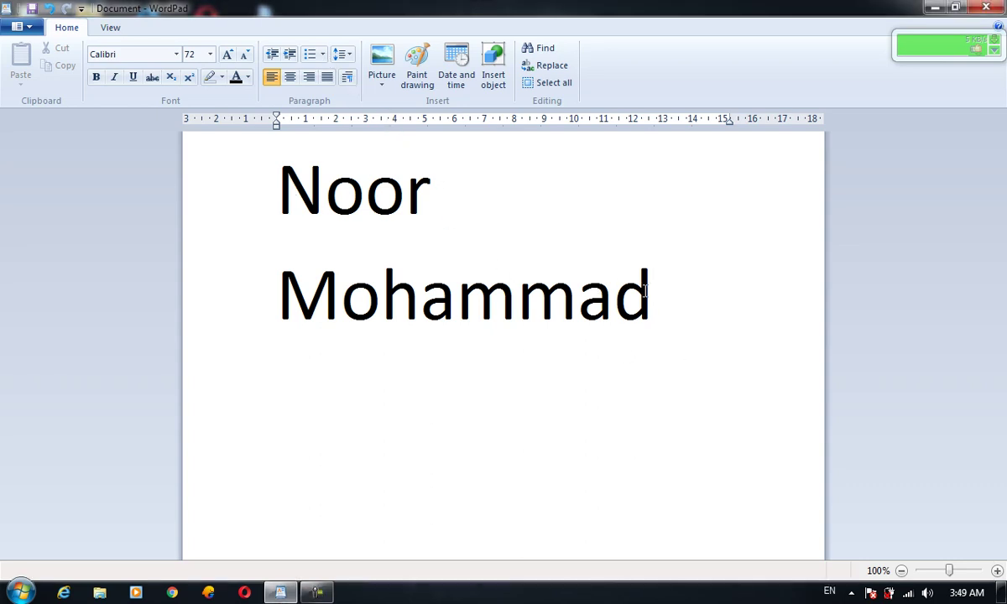
{"action": "double_click", "coordinate": [587, 287]}
{"action": "left_click_drag", "start_coordinate": [587, 287], "coordinate": [309, 207]}
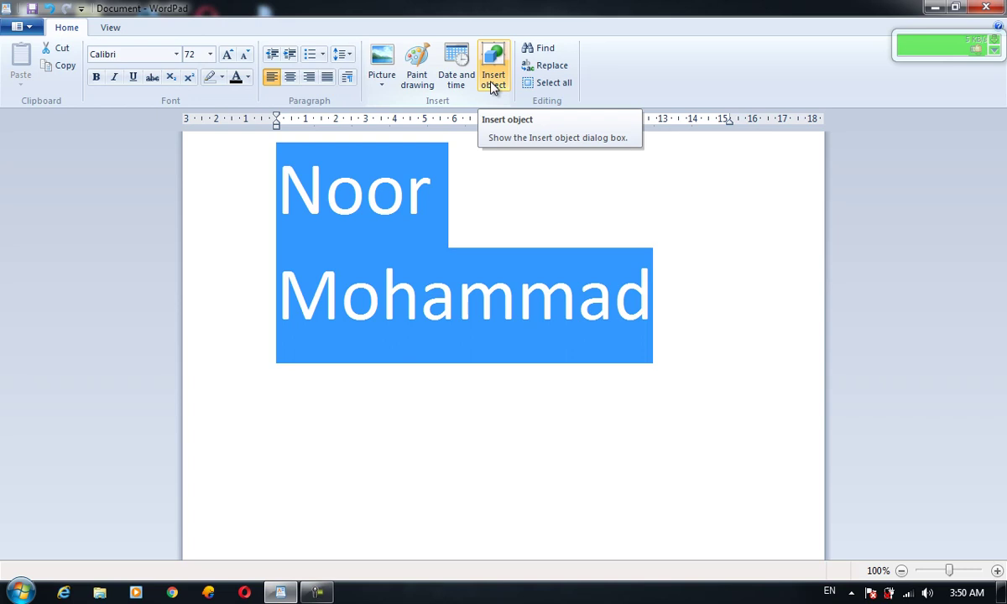
{"action": "mouse_move", "coordinate": [512, 6]}
{"action": "left_mouse_down"}
{"action": "mouse_move", "coordinate": [684, 225]}
{"action": "mouse_move", "coordinate": [638, 151]}
{"action": "left_mouse_up"}
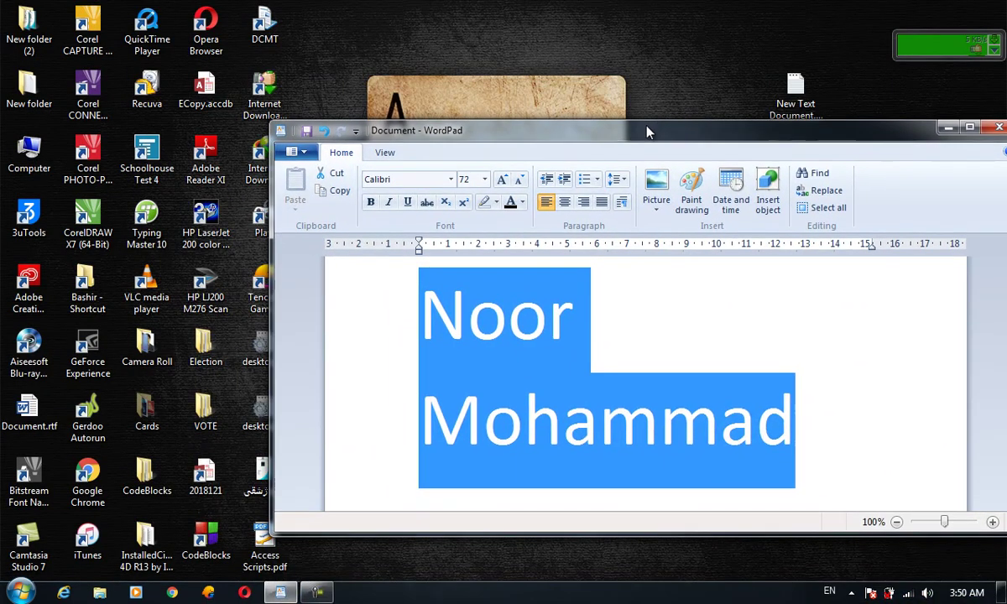
{"action": "left_click", "coordinate": [779, 92]}
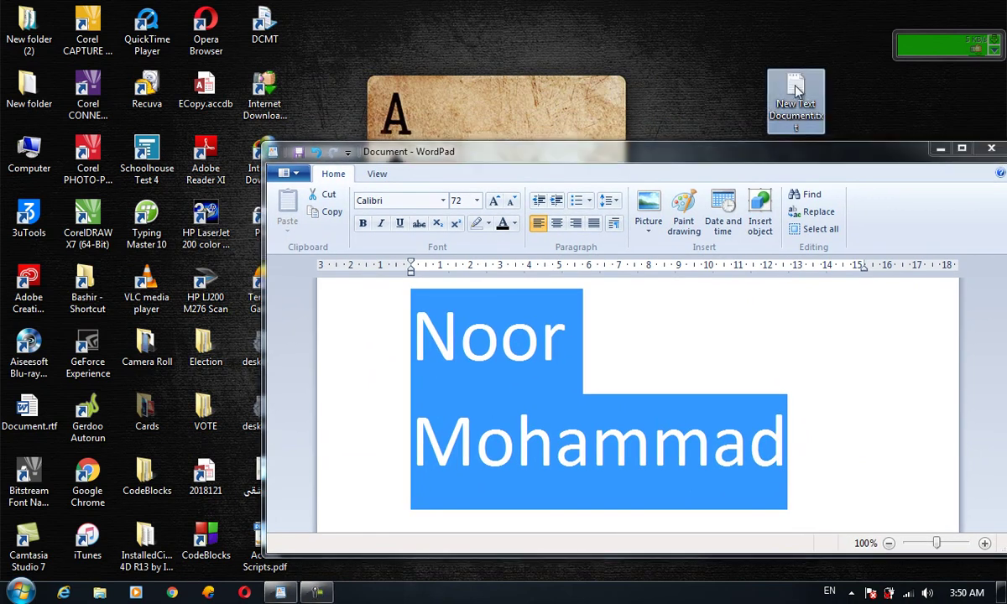
{"action": "mouse_move", "coordinate": [792, 93]}
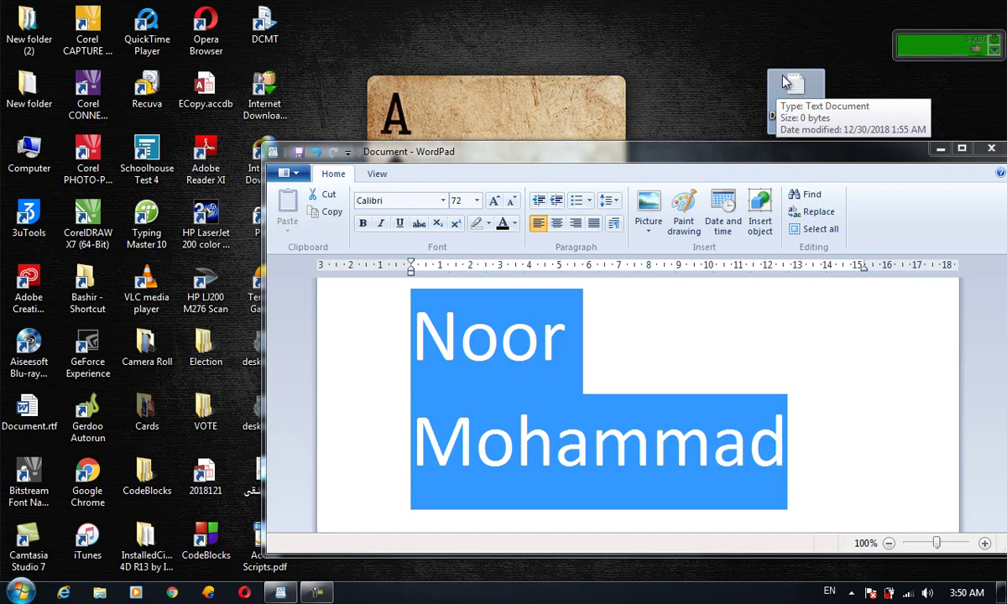
{"action": "left_click", "coordinate": [694, 74]}
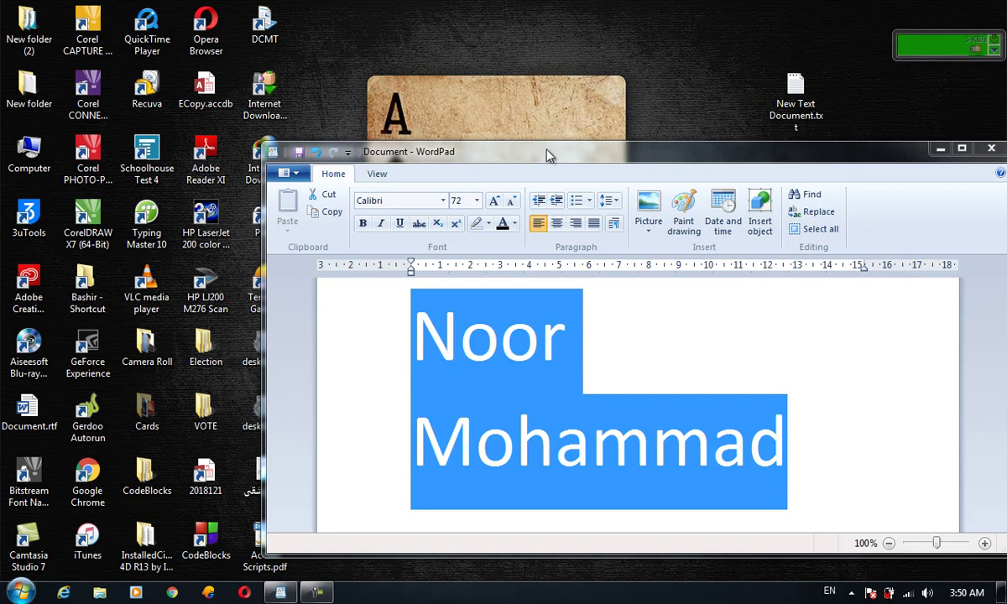
{"action": "left_click_drag", "start_coordinate": [546, 153], "coordinate": [636, 129]}
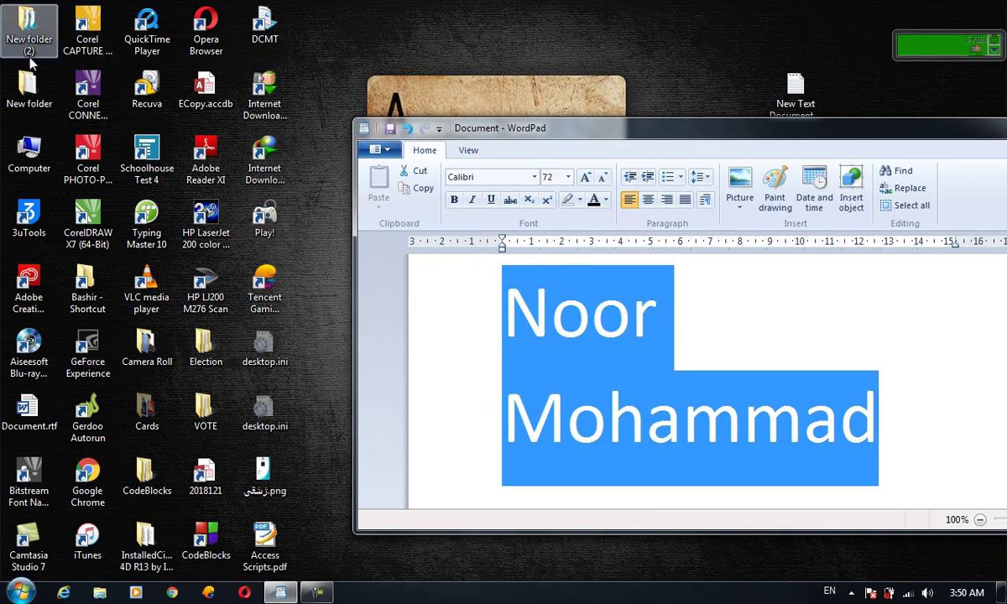
{"action": "double_click", "coordinate": [27, 51]}
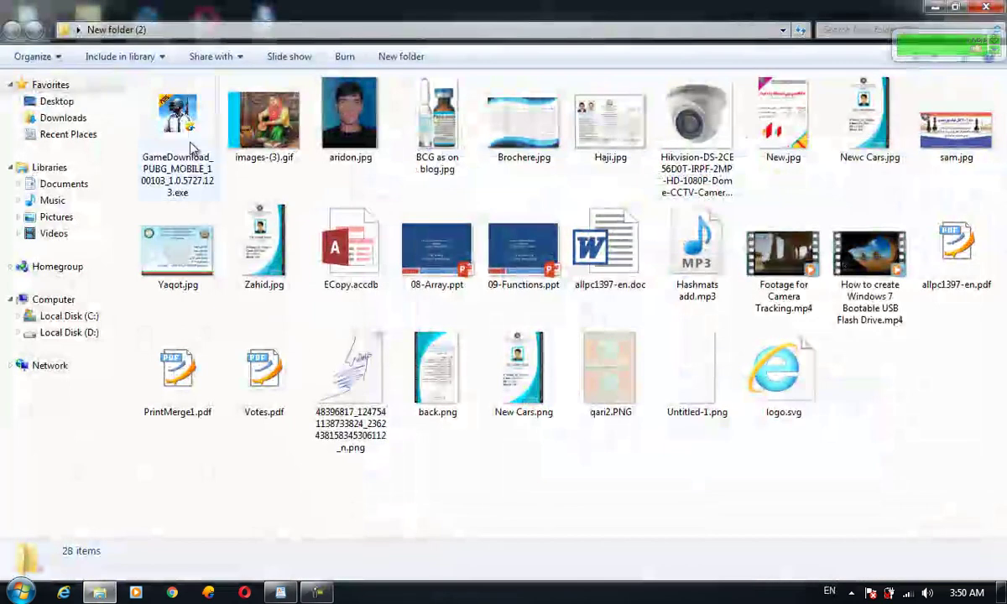
{"action": "left_click", "coordinate": [934, 6]}
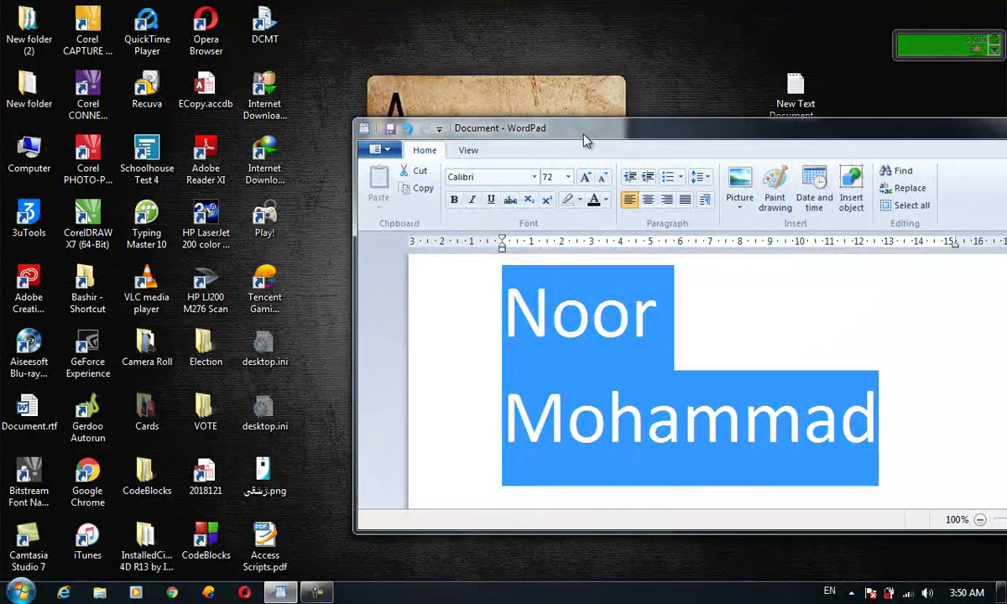
{"action": "left_click_drag", "start_coordinate": [550, 132], "coordinate": [553, 4]}
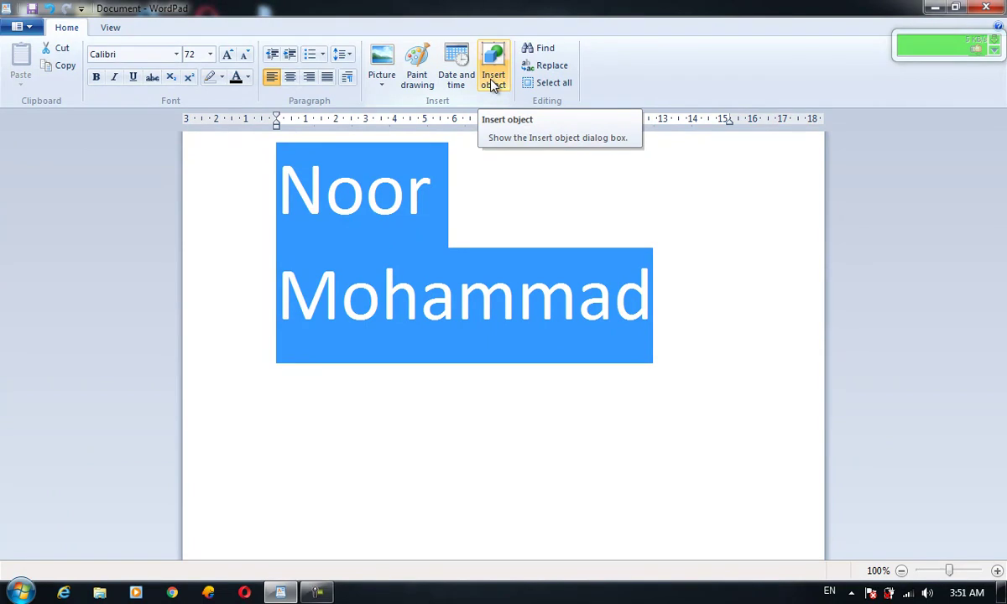
Open the Insert Object dialog, move it aside and keep Create New selected.
{"action": "left_click", "coordinate": [493, 84]}
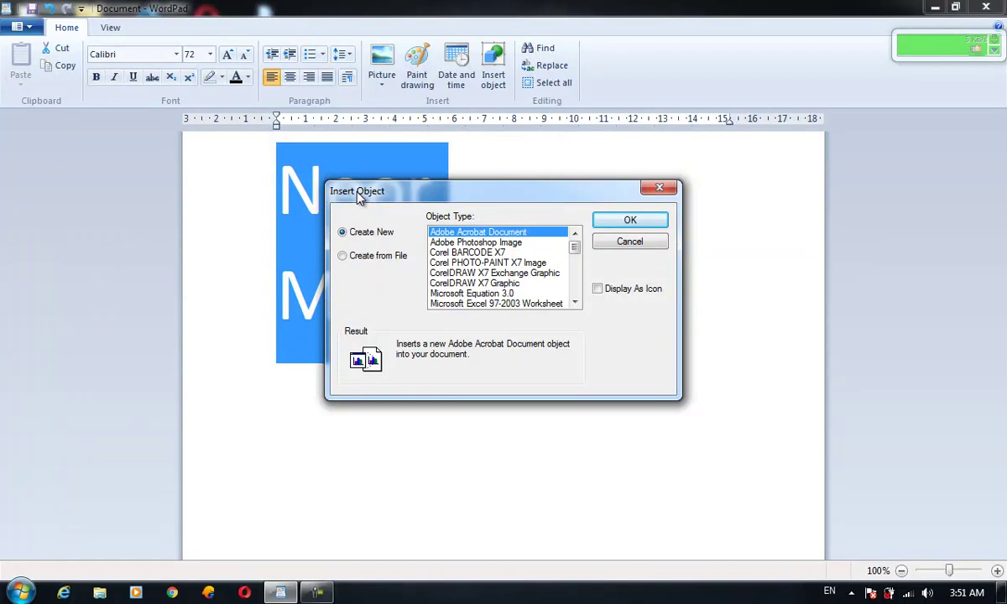
{"action": "left_click_drag", "start_coordinate": [354, 198], "coordinate": [408, 120]}
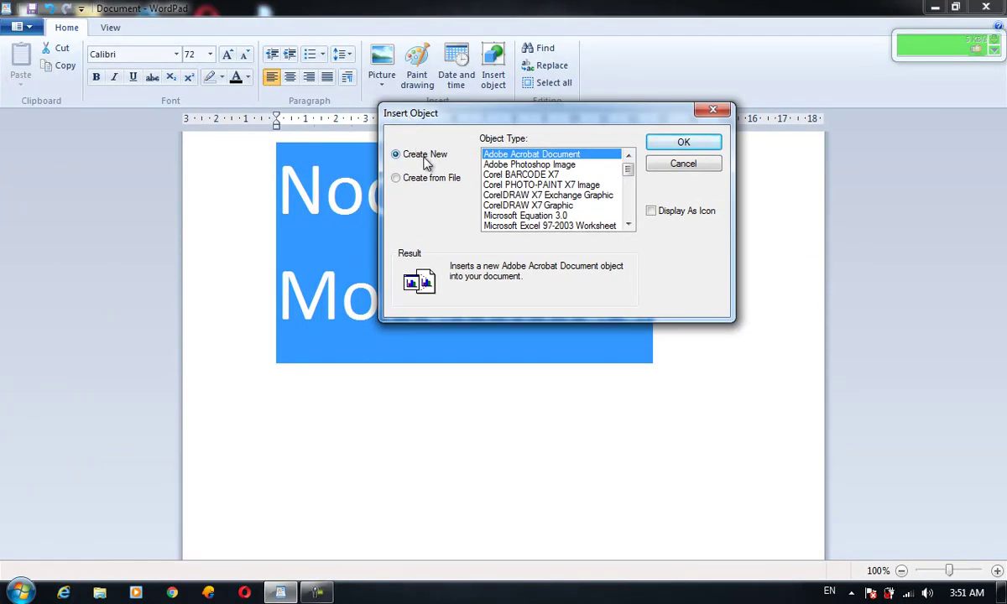
{"action": "left_click", "coordinate": [434, 190]}
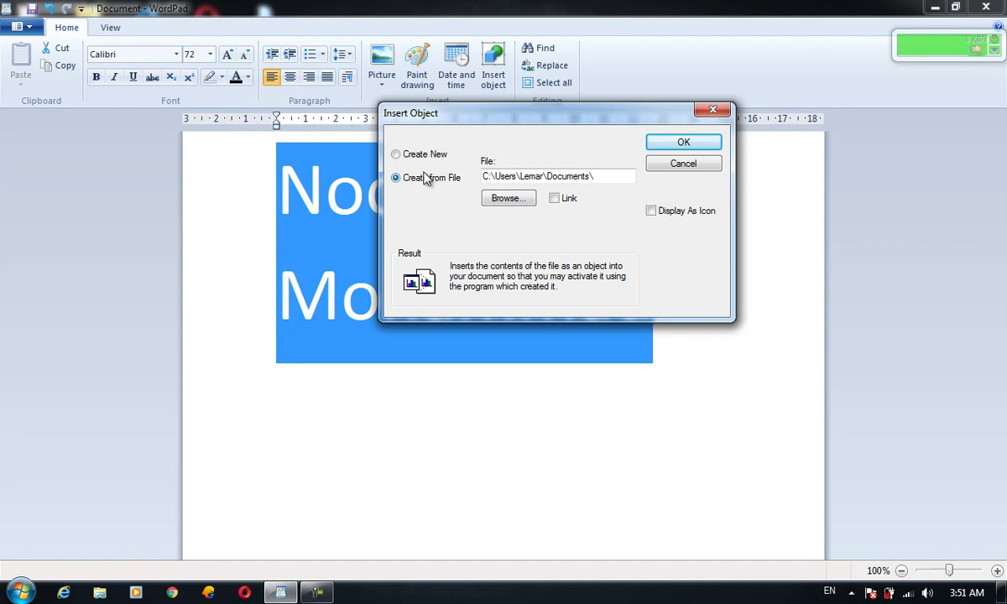
{"action": "left_click", "coordinate": [411, 164]}
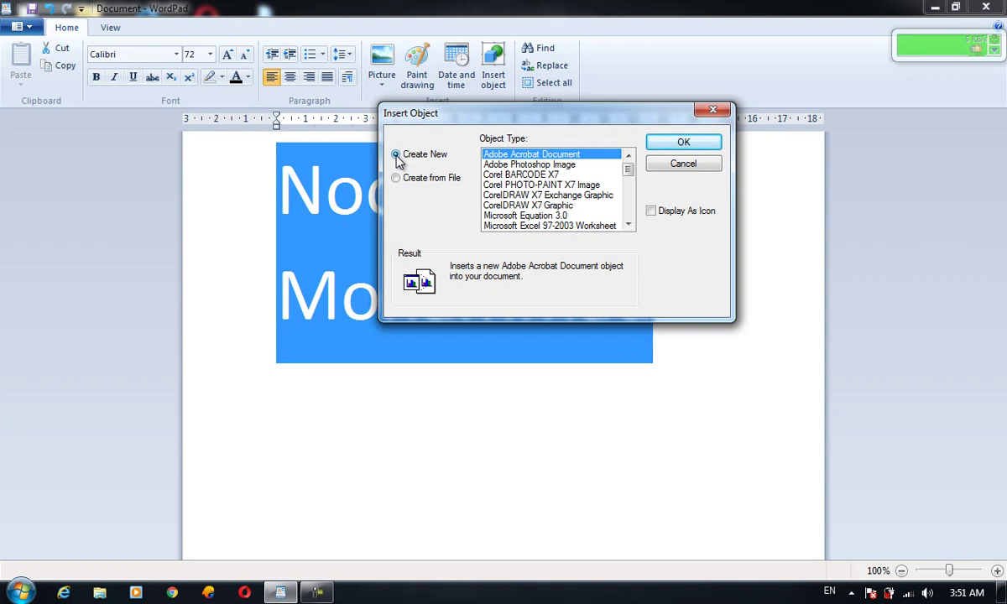
Scroll the object type list, pick OpenDocument Text and insert it.
{"action": "mouse_move", "coordinate": [627, 172]}
{"action": "left_mouse_down"}
{"action": "mouse_move", "coordinate": [630, 194]}
{"action": "mouse_move", "coordinate": [627, 167]}
{"action": "left_mouse_up"}
{"action": "left_click", "coordinate": [629, 225]}
{"action": "left_click", "coordinate": [629, 225]}
{"action": "left_click", "coordinate": [628, 225]}
{"action": "left_click", "coordinate": [628, 225]}
{"action": "left_click", "coordinate": [629, 225]}
{"action": "left_click", "coordinate": [629, 225]}
{"action": "left_click", "coordinate": [628, 225]}
{"action": "left_click", "coordinate": [629, 224]}
{"action": "left_click", "coordinate": [628, 225]}
{"action": "left_click", "coordinate": [629, 225]}
{"action": "left_click", "coordinate": [628, 225]}
{"action": "left_click", "coordinate": [629, 225]}
{"action": "left_click", "coordinate": [628, 225]}
{"action": "left_click", "coordinate": [628, 225]}
{"action": "left_click", "coordinate": [629, 225]}
{"action": "left_click", "coordinate": [629, 225]}
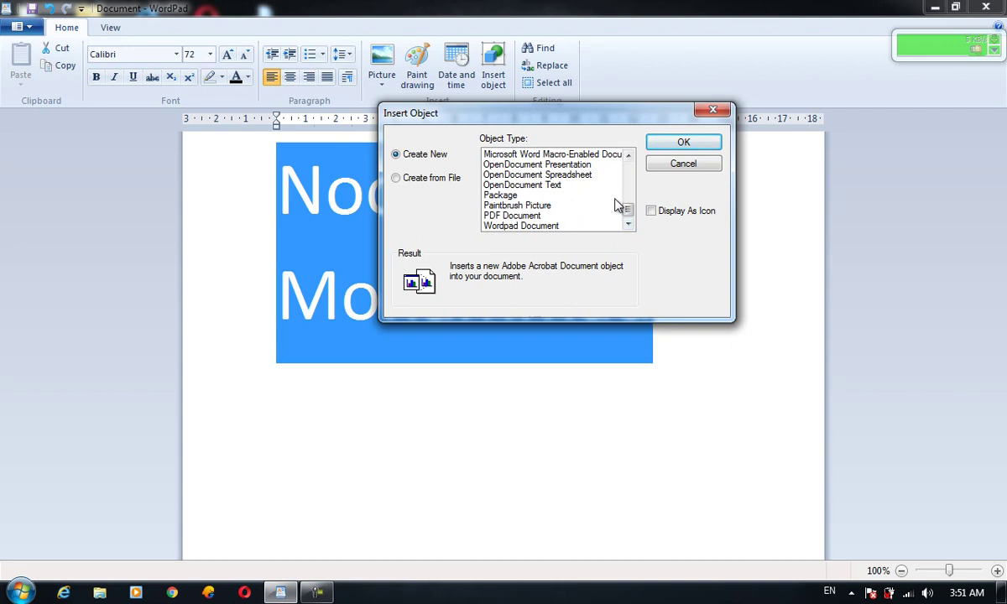
{"action": "left_click", "coordinate": [503, 195]}
{"action": "left_click", "coordinate": [514, 185]}
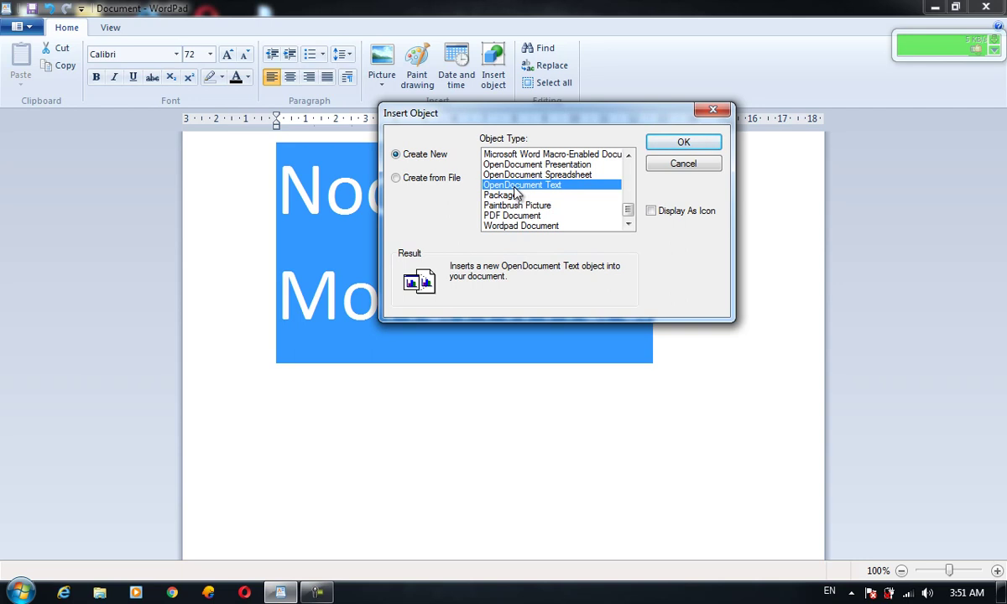
{"action": "left_click", "coordinate": [676, 143]}
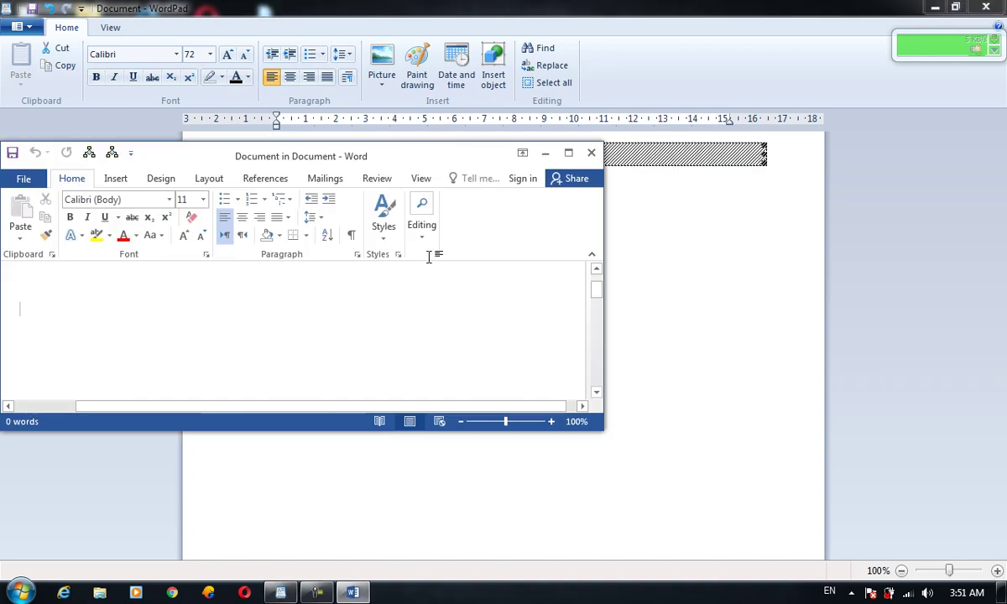
Type 'Document' into the embedded Word object and close it back into WordPad.
{"action": "type", "text": "Document"}
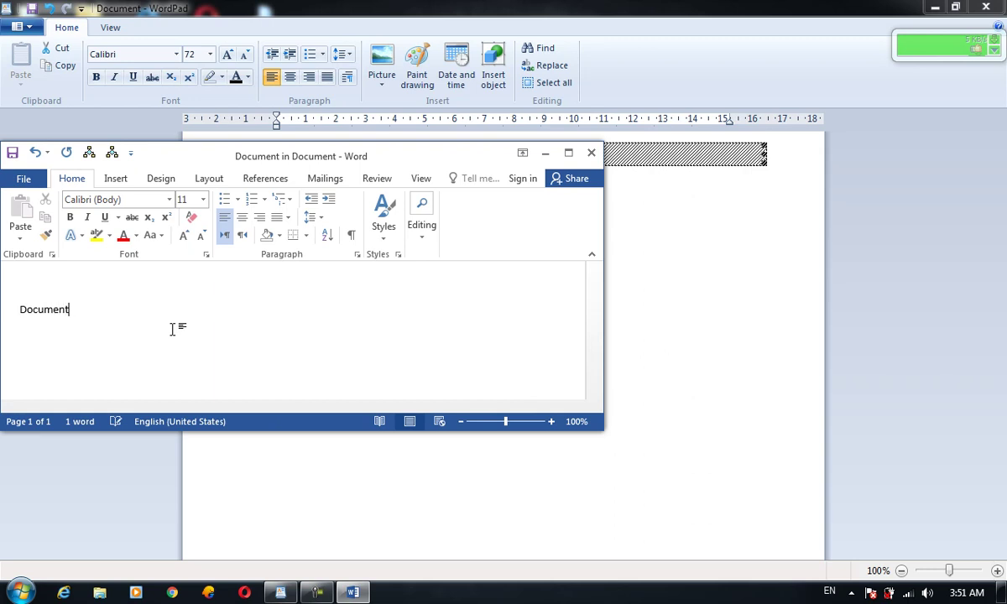
{"action": "left_click", "coordinate": [593, 154]}
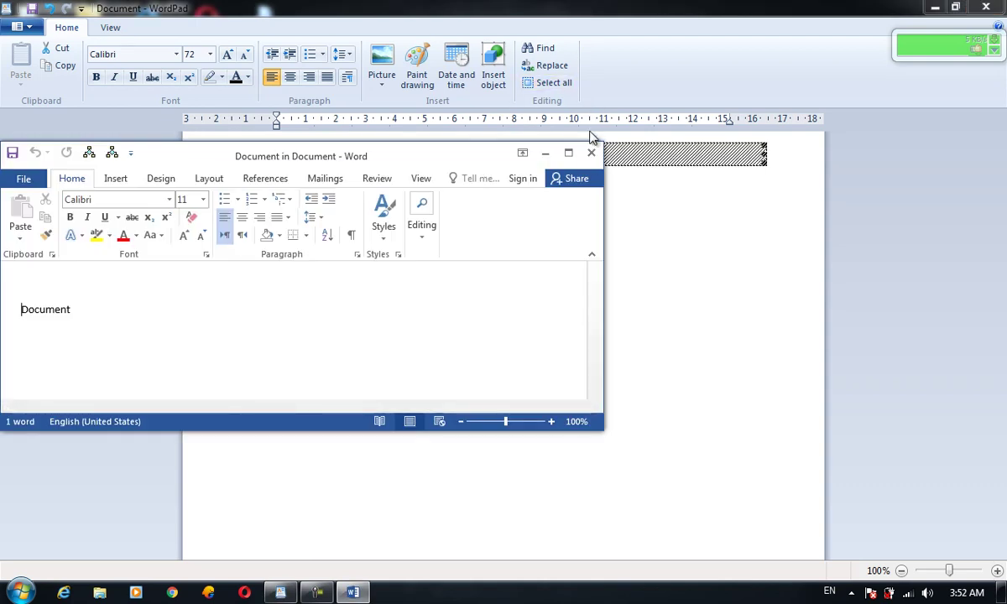
{"action": "left_click", "coordinate": [592, 158]}
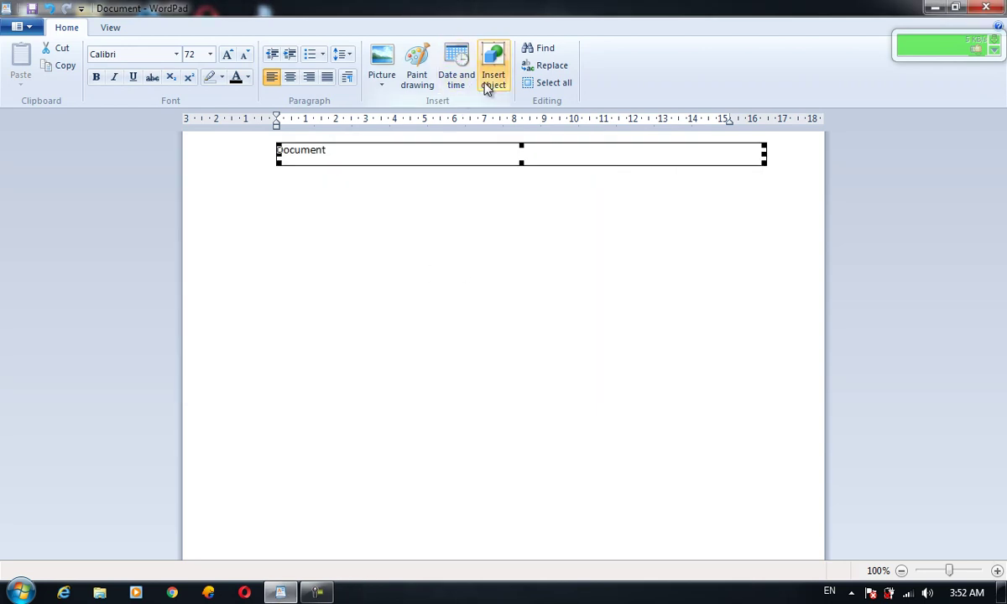
Embed Windows Voc.docx from Documents using Insert Object's Create from File option.
{"action": "left_click", "coordinate": [488, 83]}
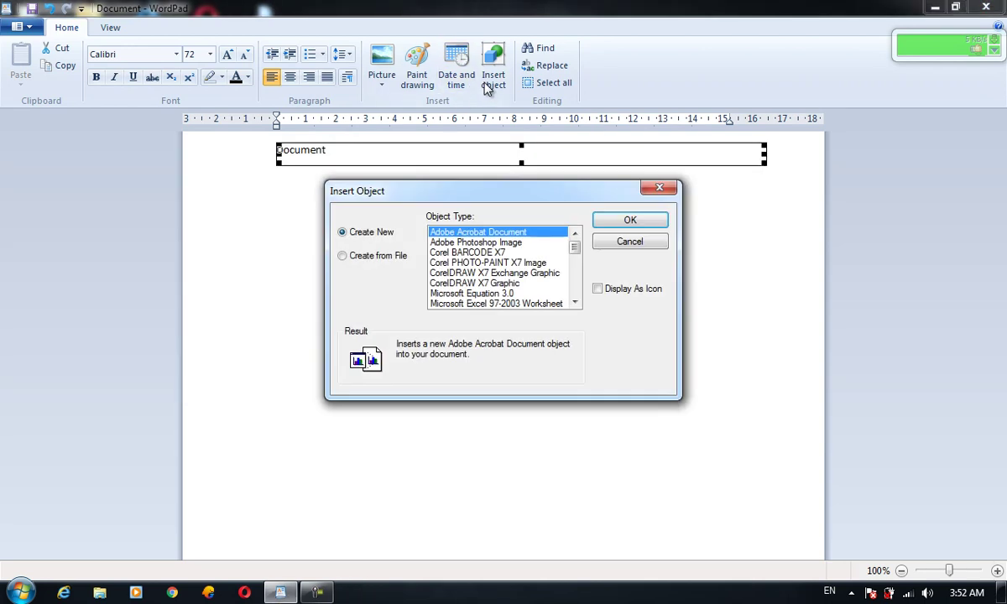
{"action": "left_click", "coordinate": [369, 260]}
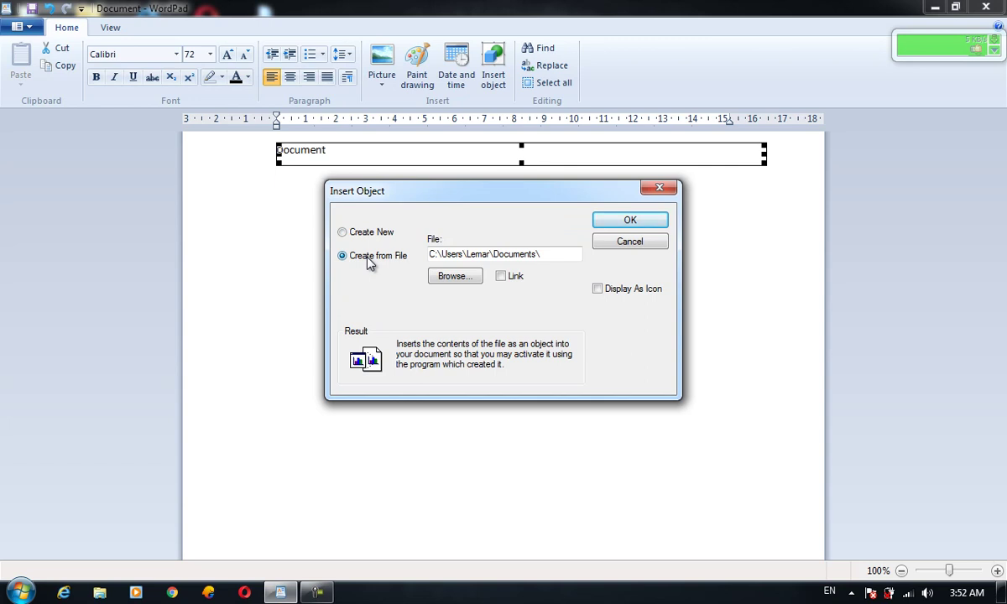
{"action": "left_click", "coordinate": [455, 279]}
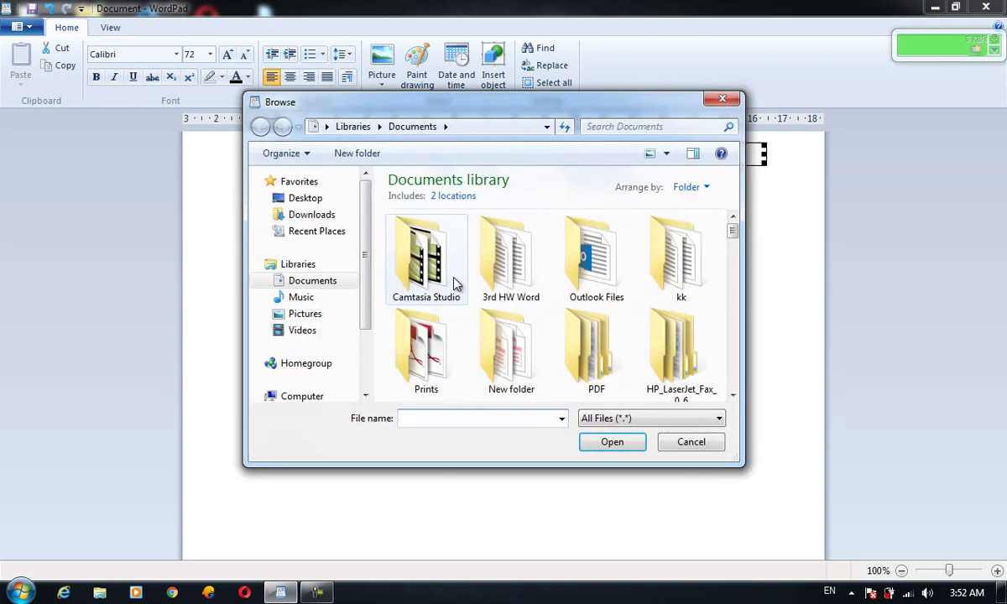
{"action": "left_click_drag", "start_coordinate": [732, 226], "coordinate": [746, 343]}
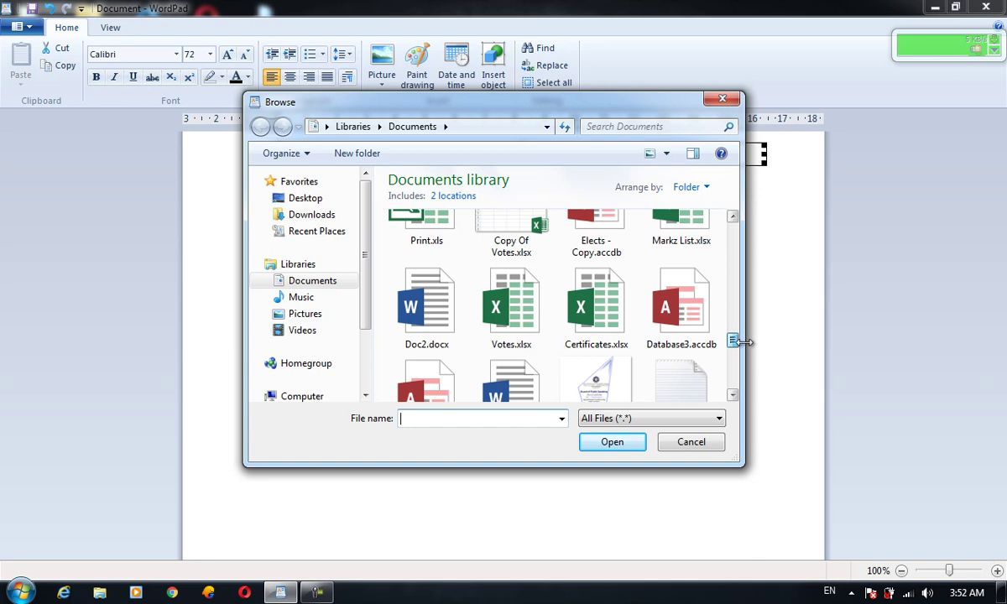
{"action": "left_click", "coordinate": [430, 350]}
{"action": "left_click", "coordinate": [510, 382]}
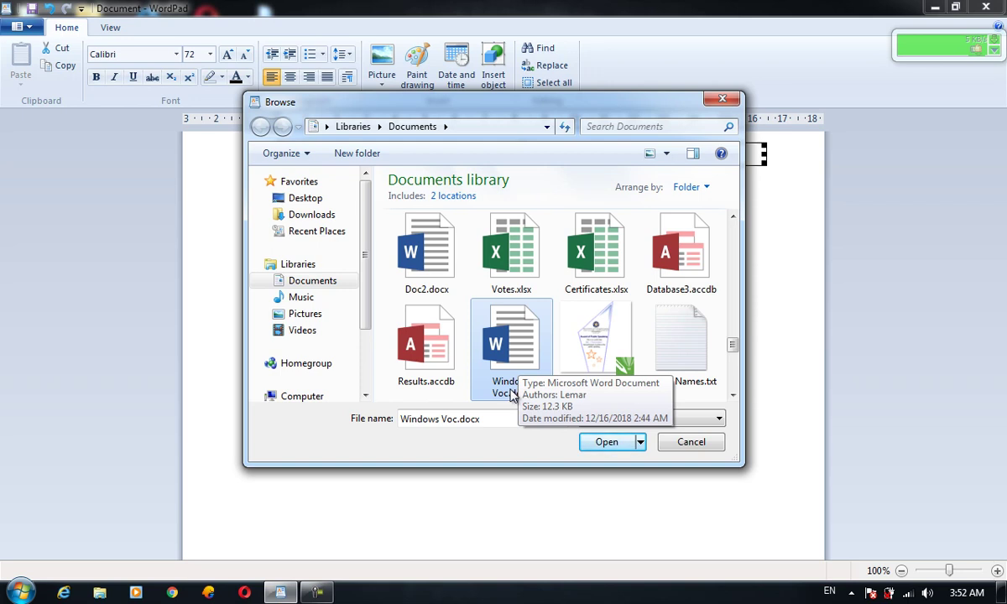
{"action": "left_click", "coordinate": [610, 445]}
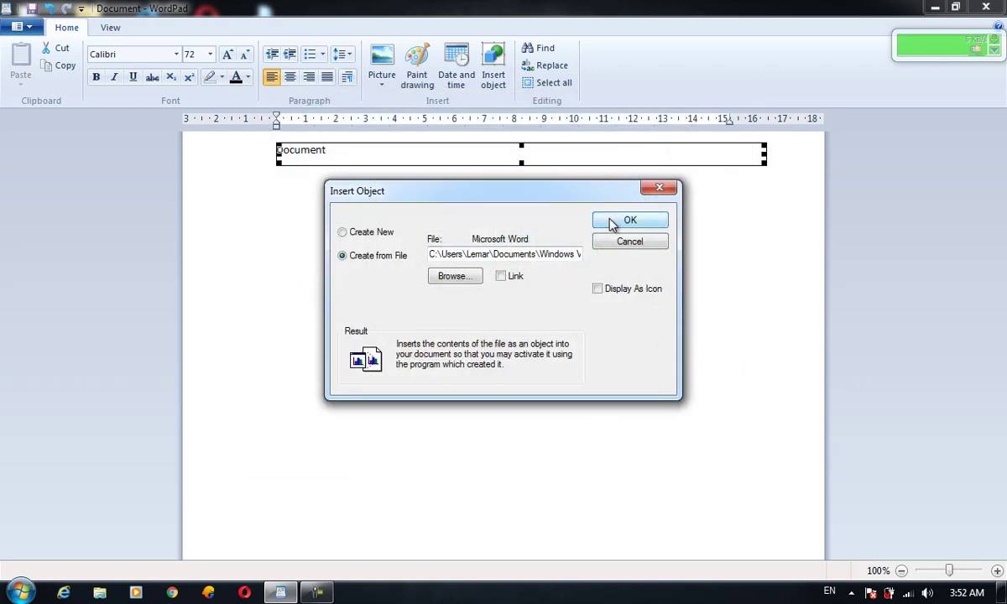
{"action": "left_click_drag", "start_coordinate": [504, 197], "coordinate": [602, 186]}
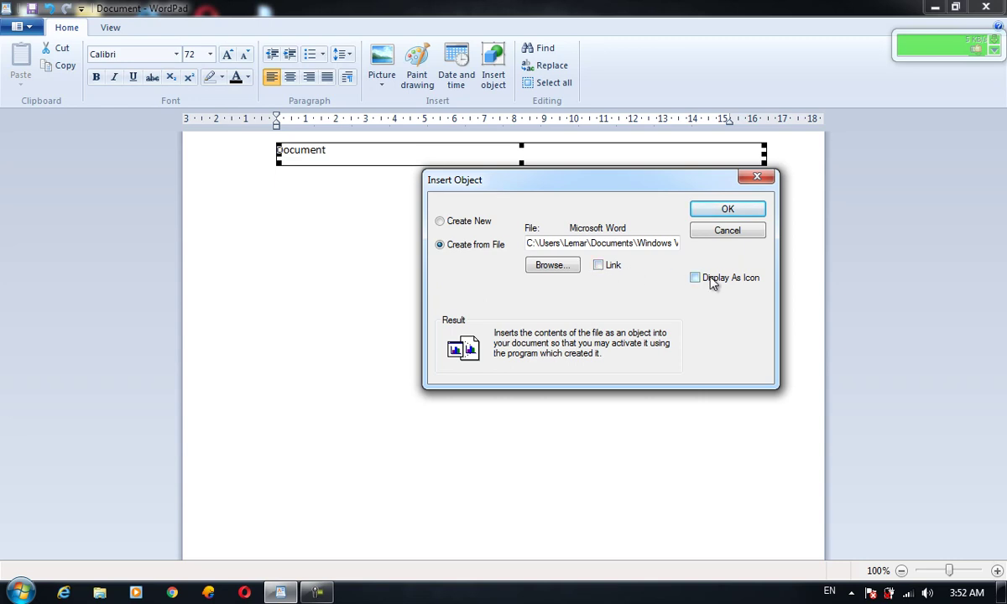
{"action": "left_click_drag", "start_coordinate": [601, 181], "coordinate": [606, 301]}
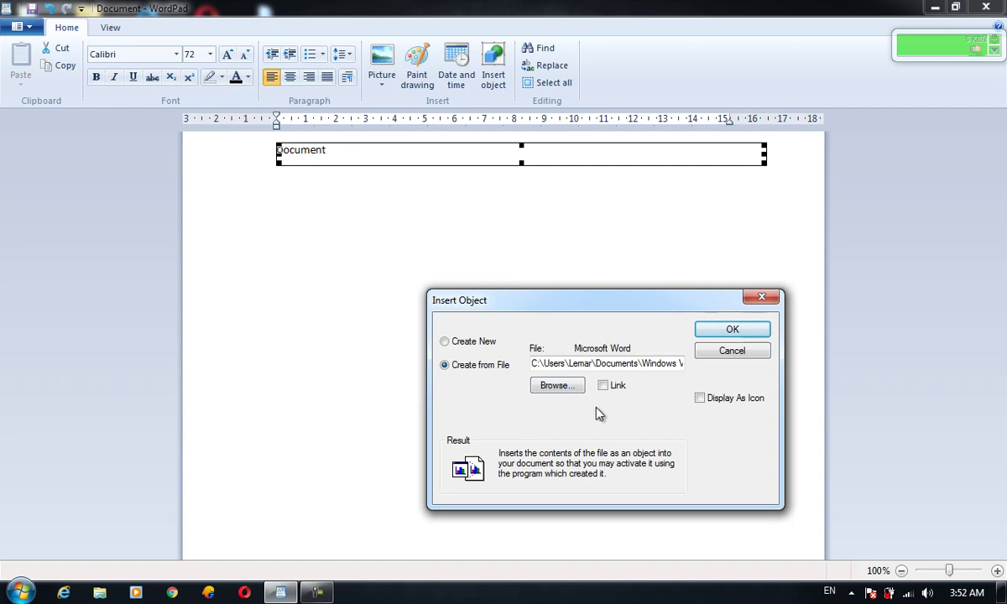
{"action": "left_click", "coordinate": [719, 334]}
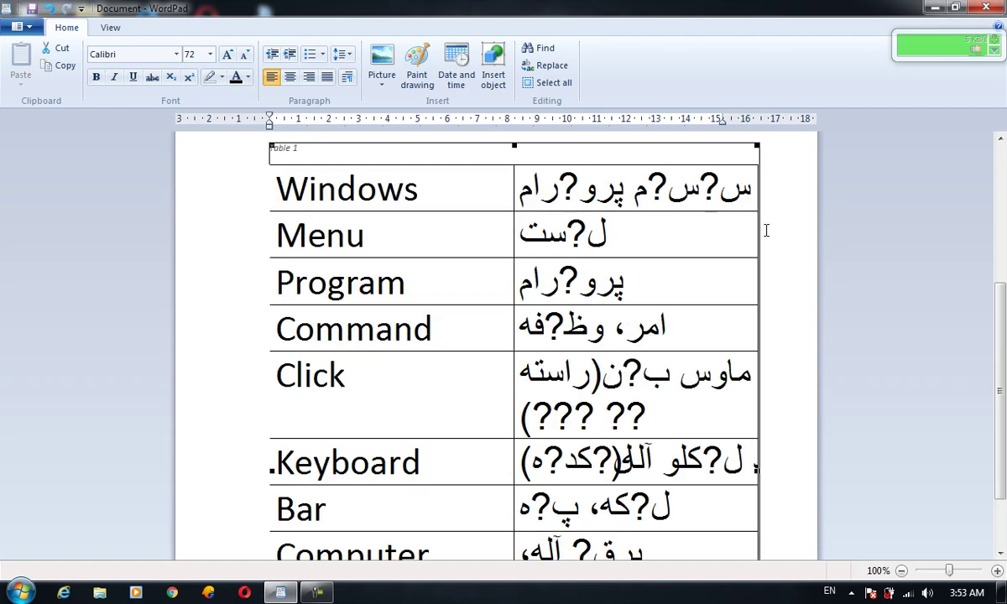
Scroll to the embedded vocabulary table and delete it, leaving a blank page.
{"action": "scroll", "coordinate": [1005, 332], "scroll_direction": "down", "scroll_amount": 3}
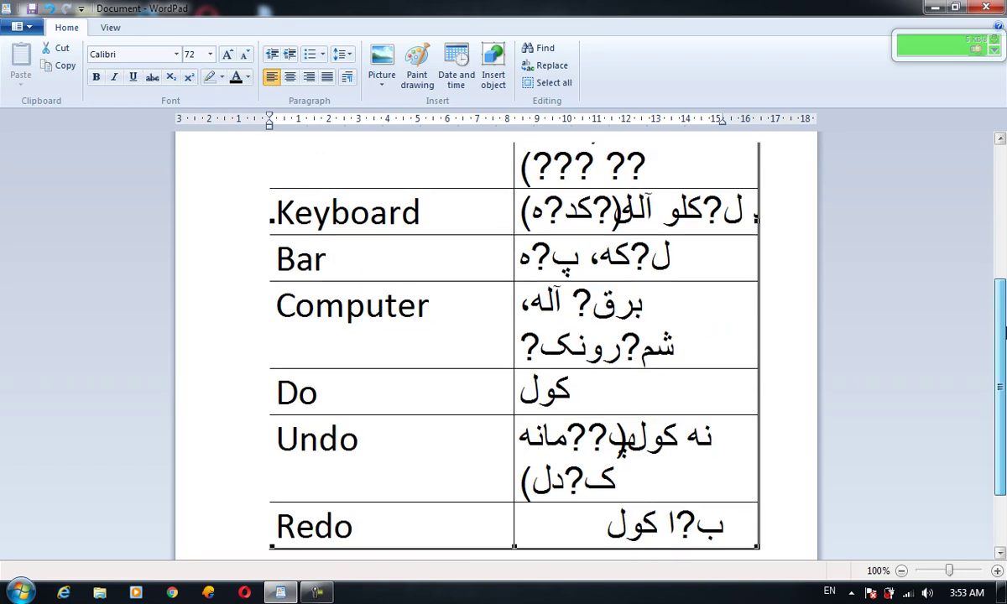
{"action": "left_click_drag", "start_coordinate": [1004, 333], "coordinate": [1004, 225]}
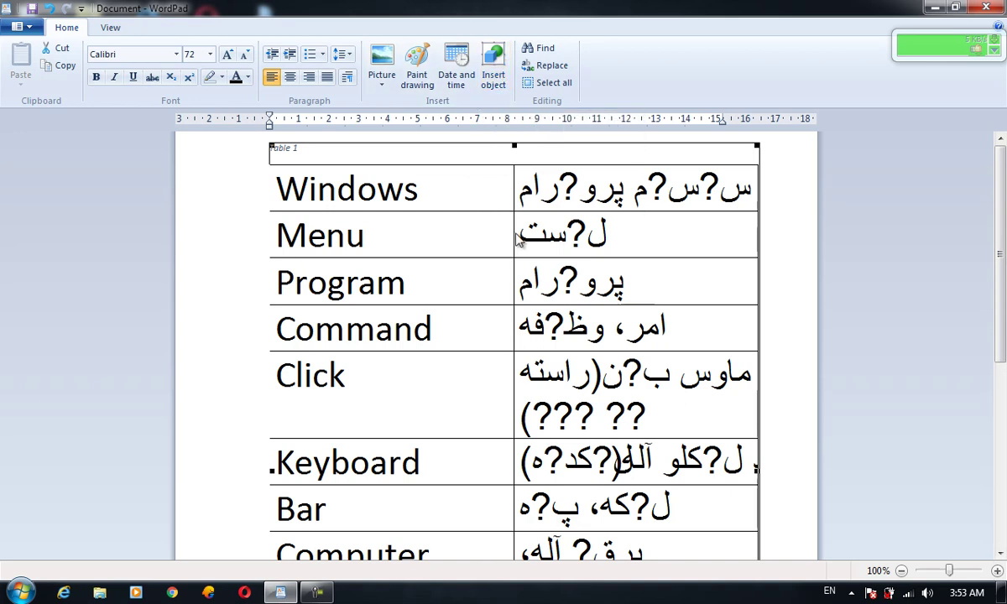
{"action": "key", "text": "Delete"}
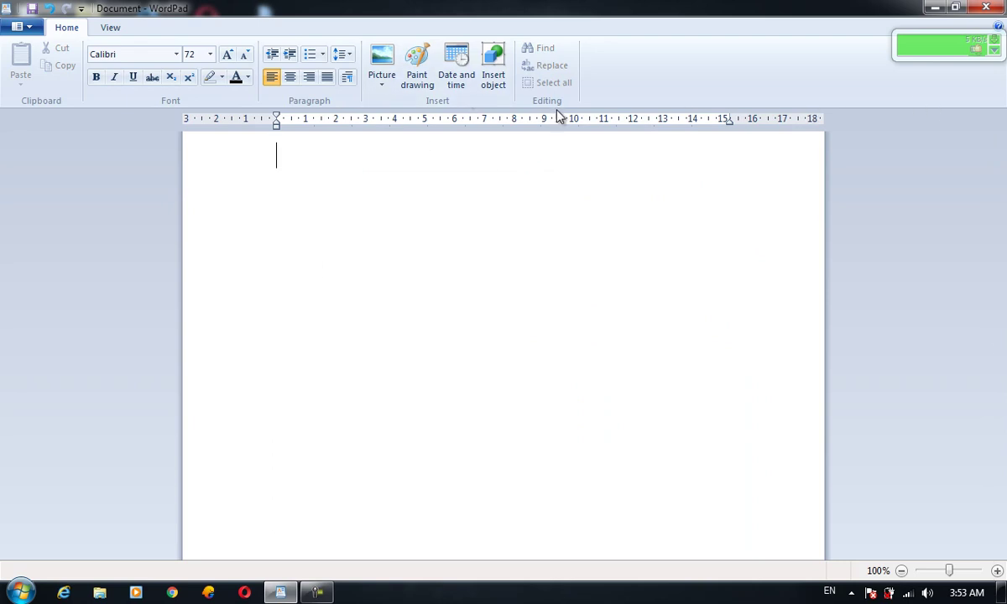
Launch Word 2016 from Start and create a blank document.
{"action": "left_click", "coordinate": [20, 593]}
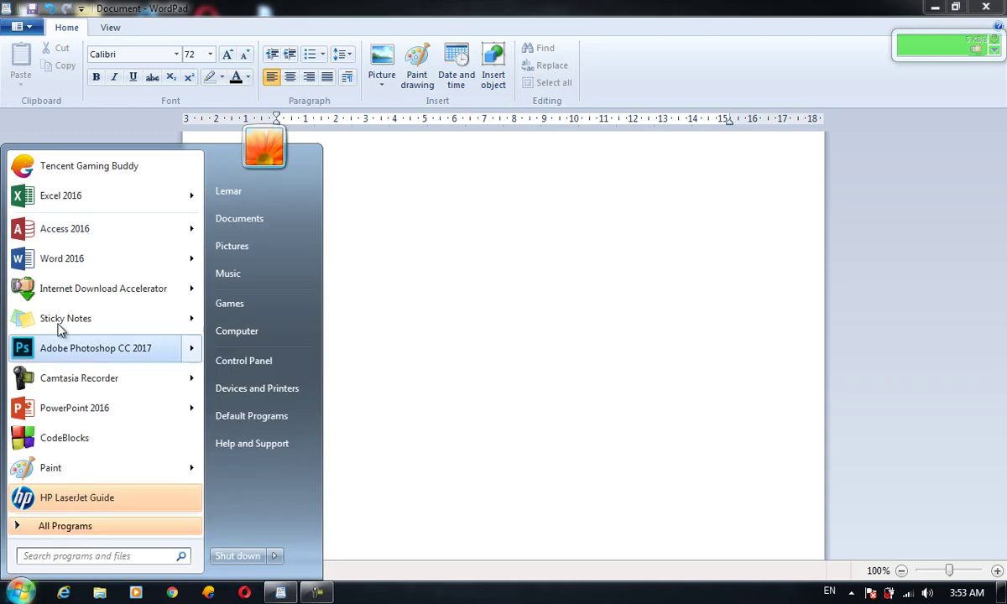
{"action": "left_click", "coordinate": [110, 259]}
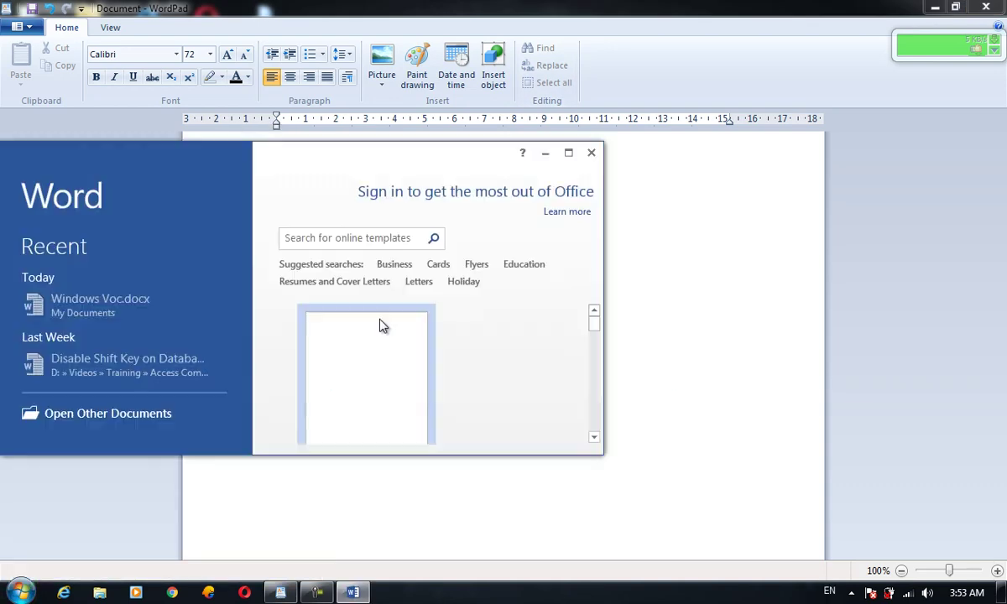
{"action": "left_click", "coordinate": [352, 333]}
Generate sample paragraphs with =rand(), cut them all, and close Word without saving.
{"action": "type", "text": "=rand()"}
{"action": "key", "text": "Return"}
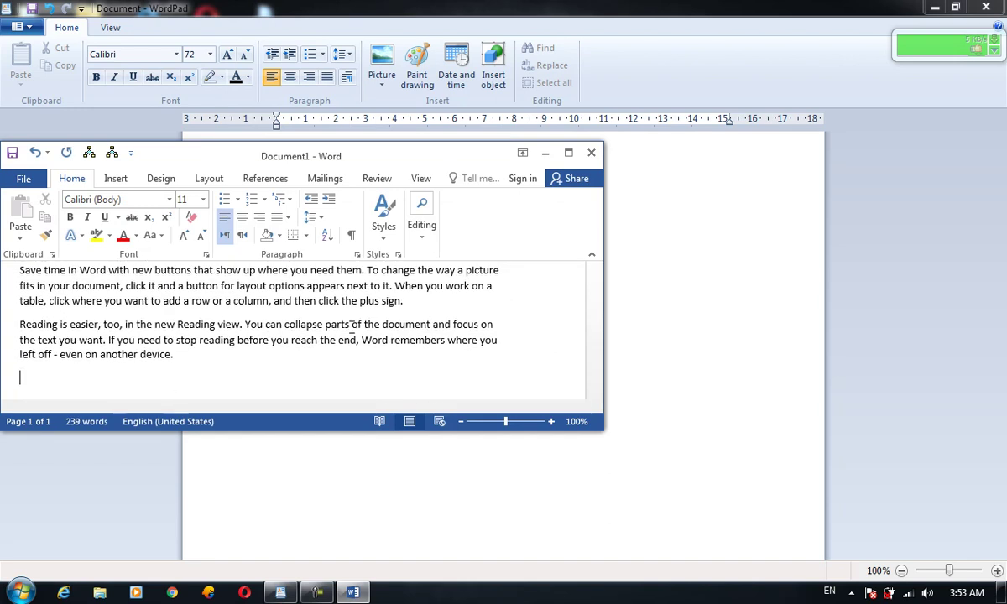
{"action": "key", "text": "ctrl+a"}
{"action": "key", "text": "Delete"}
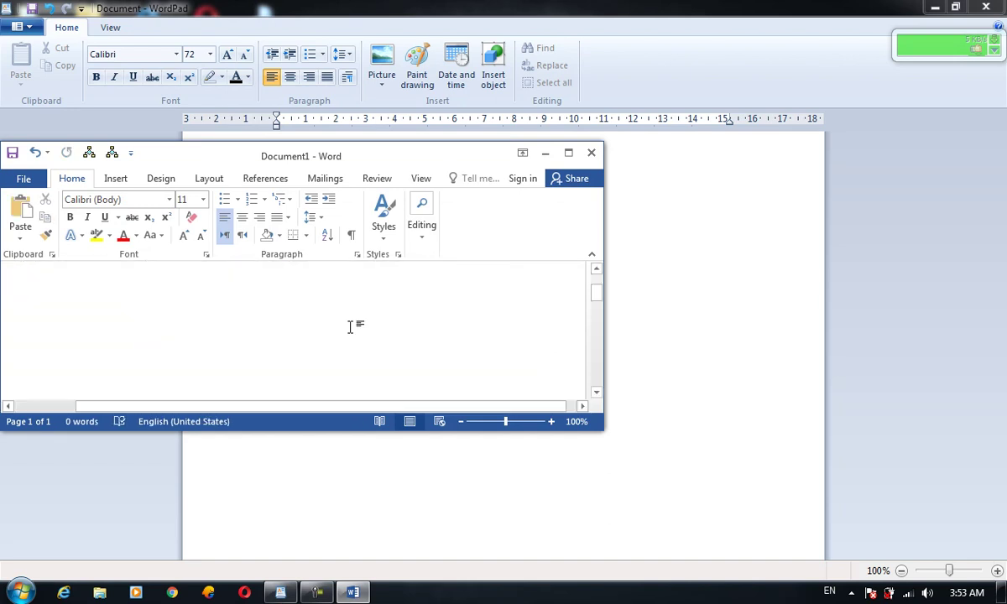
{"action": "left_click", "coordinate": [591, 152]}
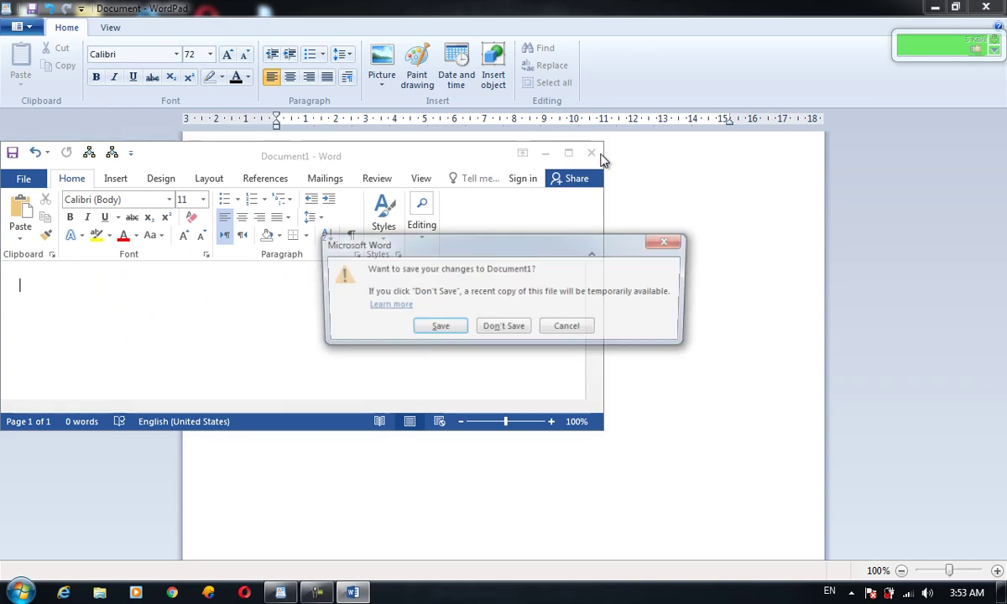
{"action": "left_click", "coordinate": [505, 328]}
Paste the sample paragraphs into WordPad and search the document for 'Smart'.
{"action": "type", "text": "Video provides a powerful way to help you prove your point. When you click Online Video, you can paste in the embed code for the video you want to add. You can also type a keyword to search online for the video that best fits your document. To make your document look professionally produced, Word provides header, footer, cover page, and text box designs that complement each other. For example, you can add a matching cover page, header, and sidebar. Click Insert and then choose the elements you want from the different galleries. Themes and styles also help keep your document coordinated. When you click Design and choose a new Theme, the pictures, charts, and SmartArt graphics change to match your new theme. When you apply styles, your headings change to match the new theme. Save time in Word with new buttons that show up where you need them. To change the way a picture fits in your document, click it and a button for layout options appears next to it. When you work on a table, click where you want to add a row or a column, and then click the plus sign. Reading is easier, too, in the new Reading view. You can collapse parts of the document and focus on the text you want. If you need to stop reading before you reach the end, Word remembers where you left off - even on another device."}
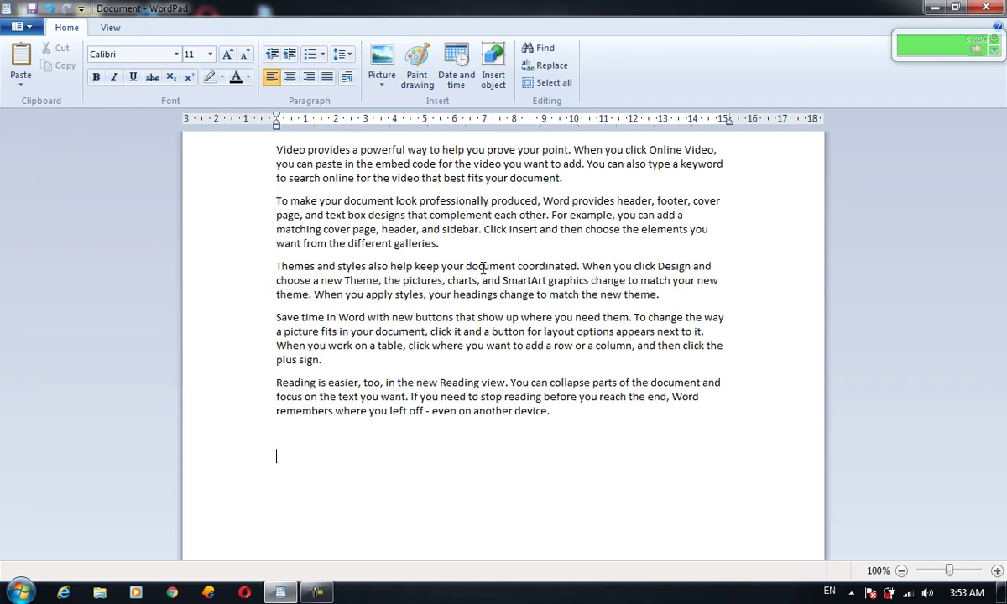
{"action": "left_click", "coordinate": [553, 50]}
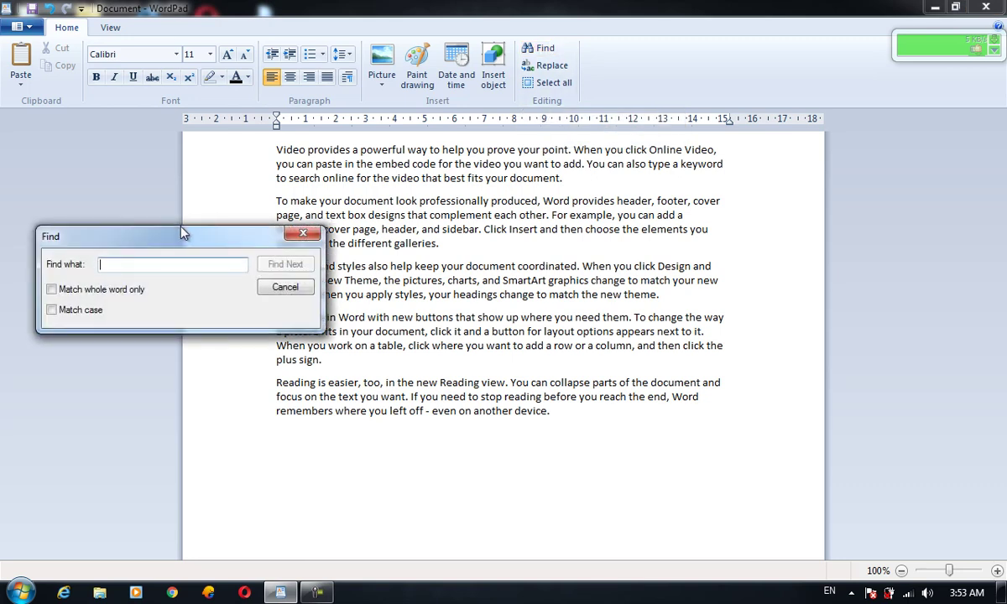
{"action": "left_click_drag", "start_coordinate": [180, 233], "coordinate": [604, 246]}
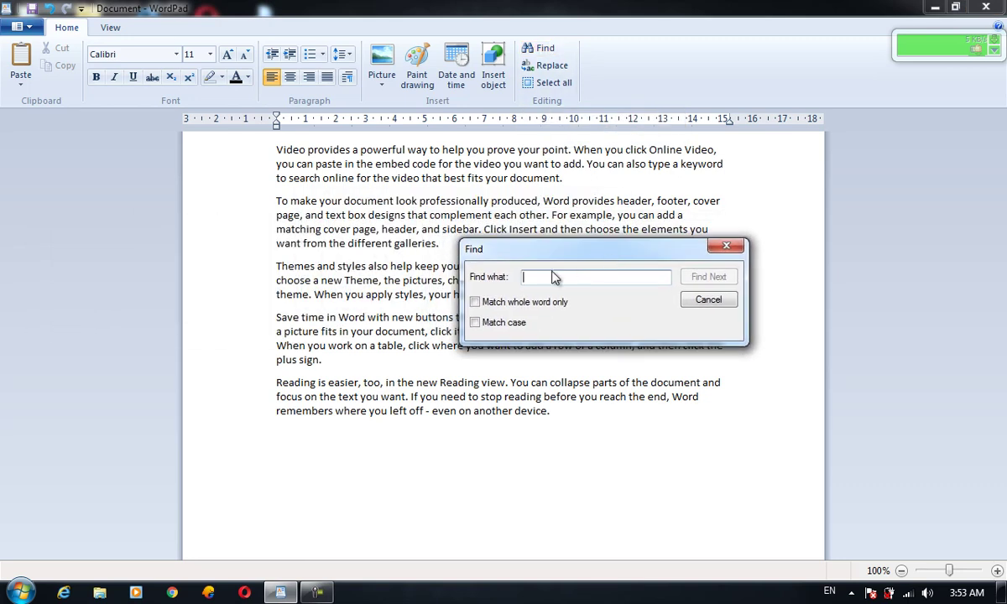
{"action": "type", "text": "Smart"}
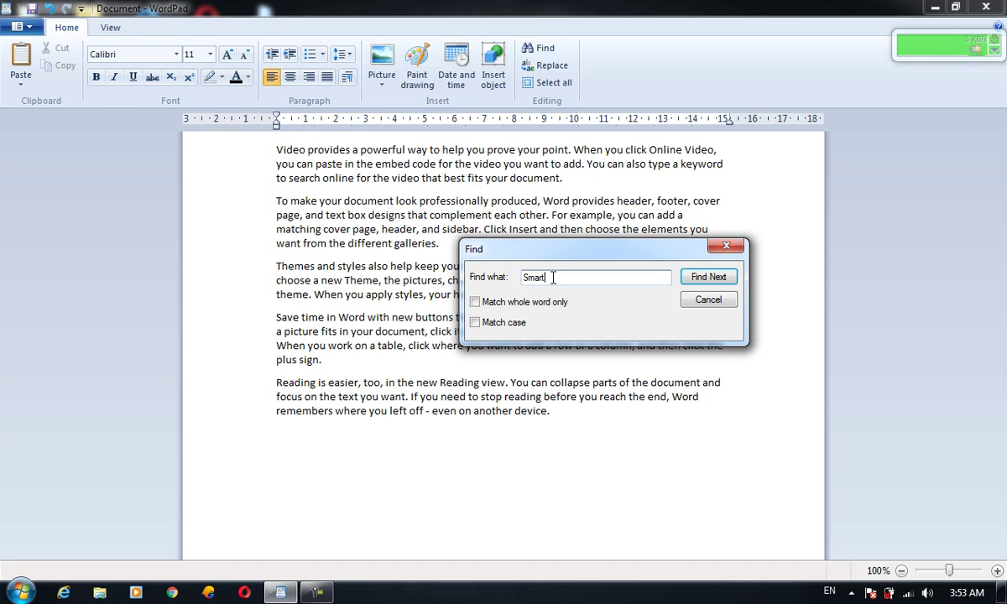
{"action": "left_click_drag", "start_coordinate": [497, 252], "coordinate": [737, 59]}
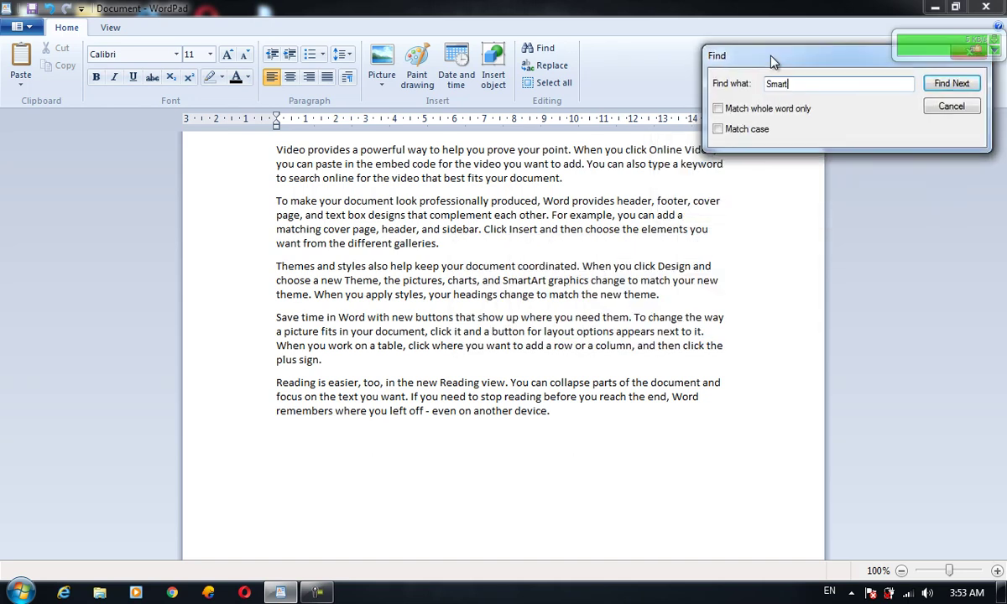
{"action": "left_click", "coordinate": [954, 86]}
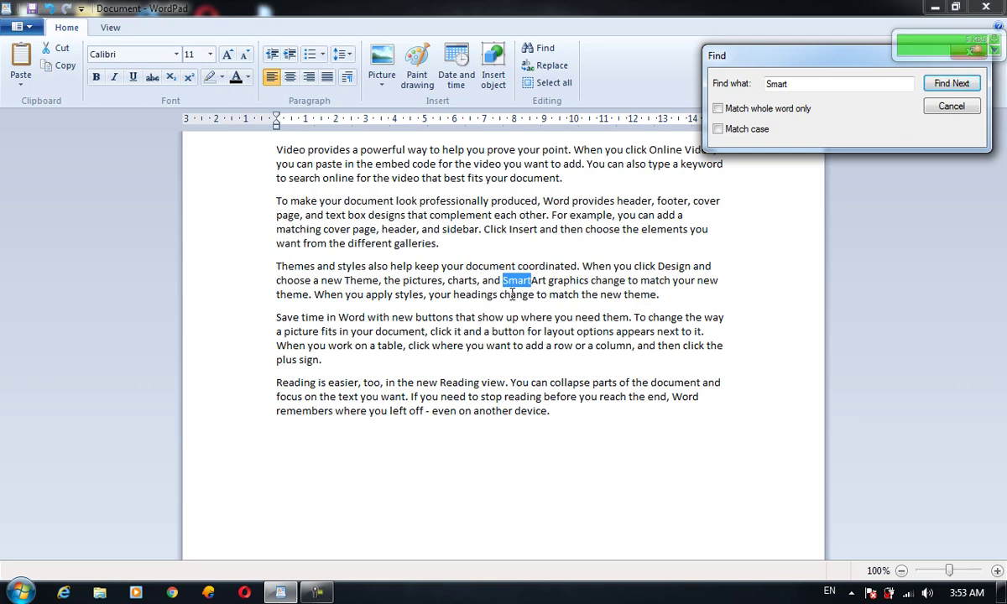
{"action": "left_click", "coordinate": [952, 83]}
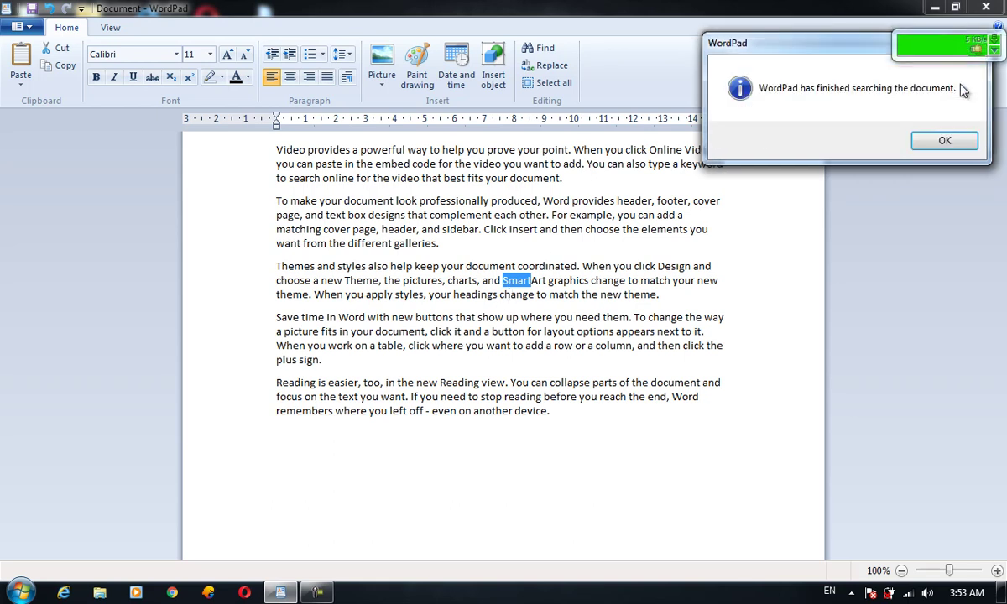
{"action": "left_click", "coordinate": [944, 139]}
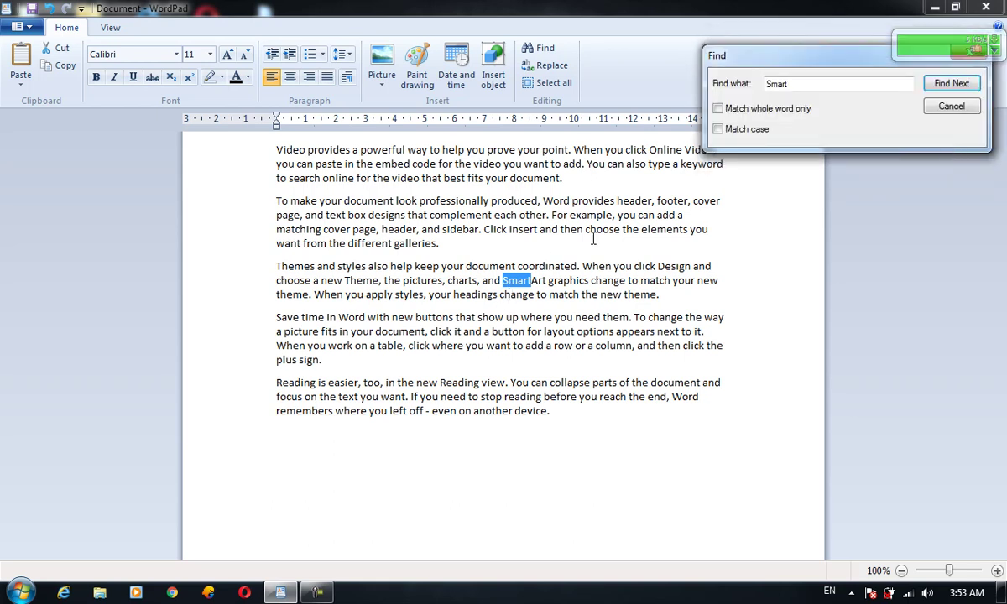
Search for every 'Video' occurrence through to the end, then close Find.
{"action": "double_click", "coordinate": [775, 84]}
{"action": "type", "text": "Vi"}
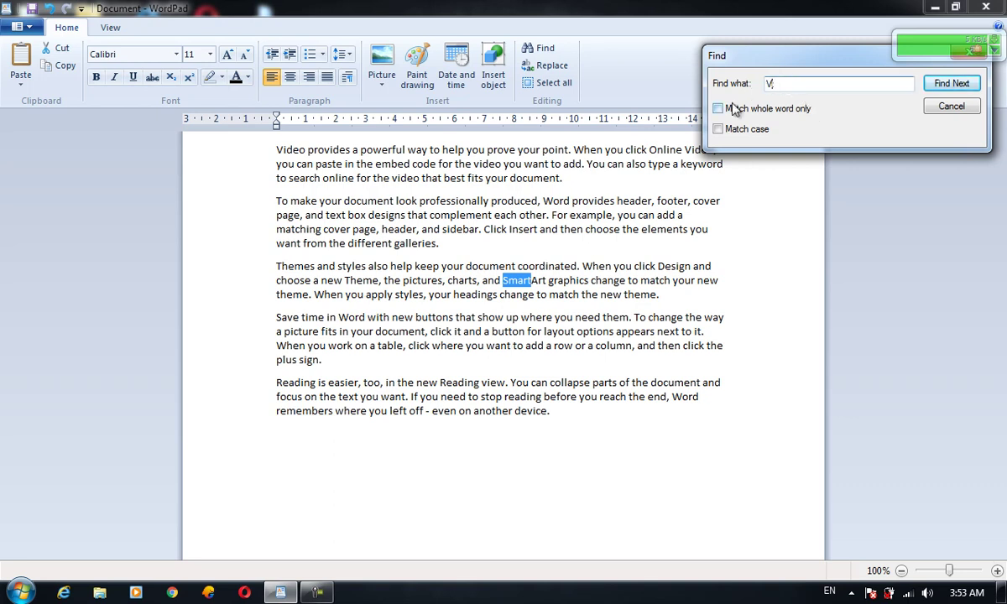
{"action": "type", "text": "deo"}
{"action": "type", "text": "t"}
{"action": "key", "text": "Return"}
{"action": "key", "text": "Return"}
{"action": "left_click", "coordinate": [808, 87]}
{"action": "left_click", "coordinate": [939, 89]}
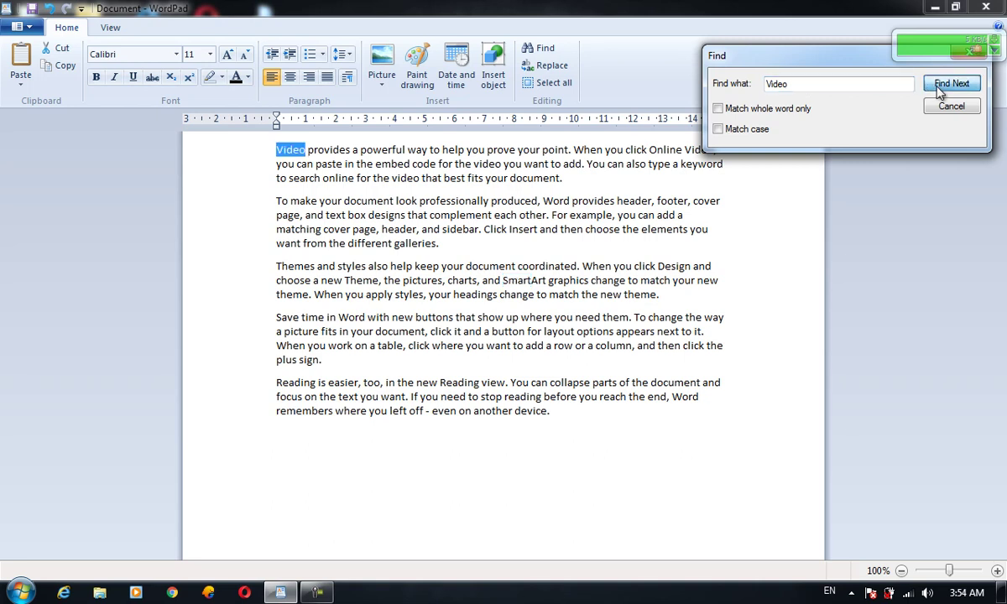
{"action": "left_click", "coordinate": [939, 89]}
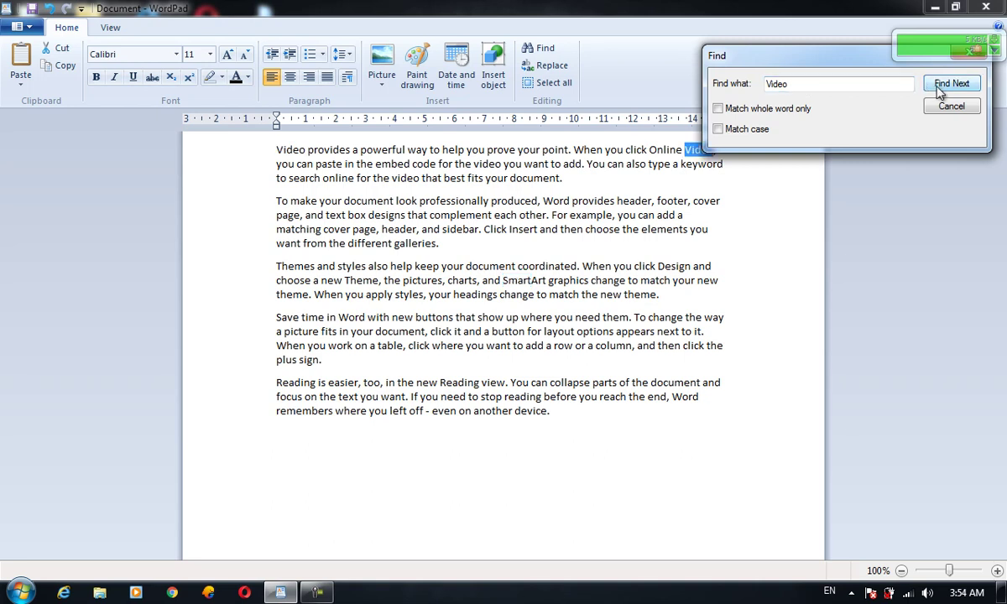
{"action": "left_click", "coordinate": [938, 89]}
{"action": "left_click", "coordinate": [939, 89]}
{"action": "left_click", "coordinate": [939, 89]}
{"action": "left_click", "coordinate": [944, 142]}
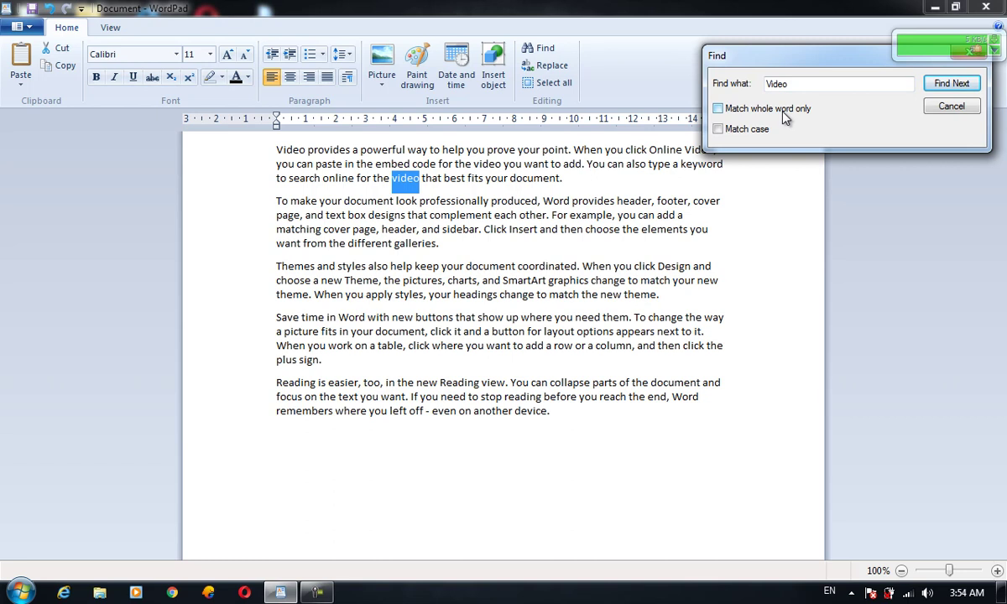
{"action": "left_click", "coordinate": [940, 113]}
{"action": "left_click", "coordinate": [561, 423]}
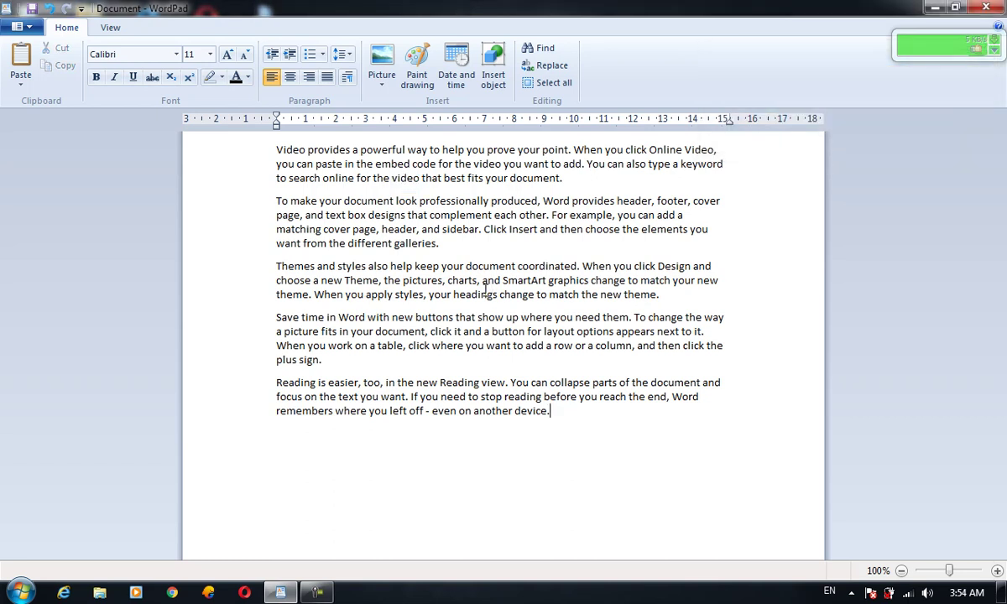
Append name variants to the ends of paragraphs two, one, three and five, the last in capitals.
{"action": "left_click", "coordinate": [453, 245]}
{"action": "type", "text": "Ahmad"}
{"action": "left_click", "coordinate": [579, 178]}
{"action": "type", "text": "Ahmadullah"}
{"action": "left_click", "coordinate": [679, 299]}
{"action": "type", "text": "ahmad"}
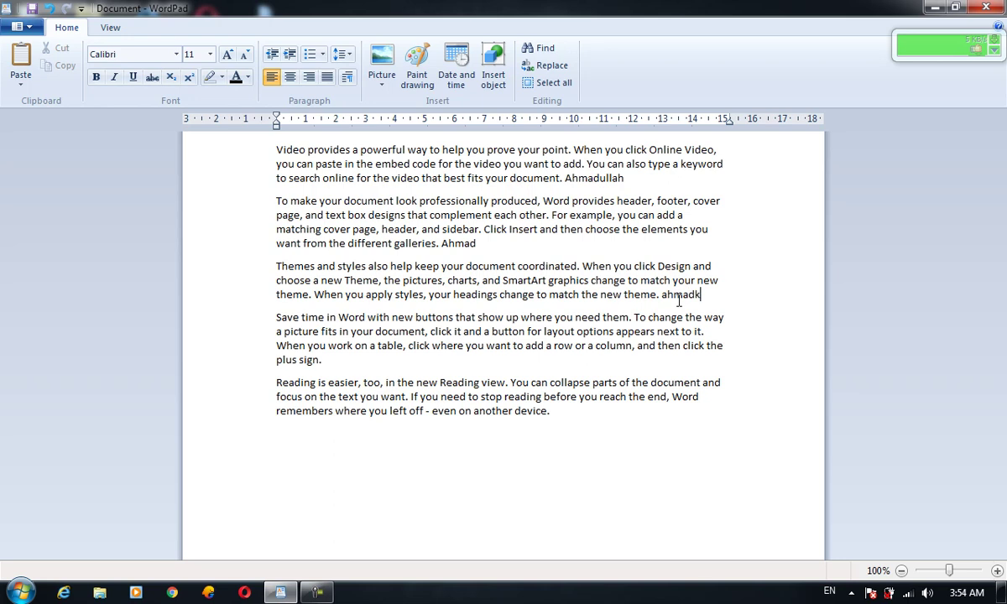
{"action": "type", "text": "jan"}
{"action": "left_click", "coordinate": [580, 416]}
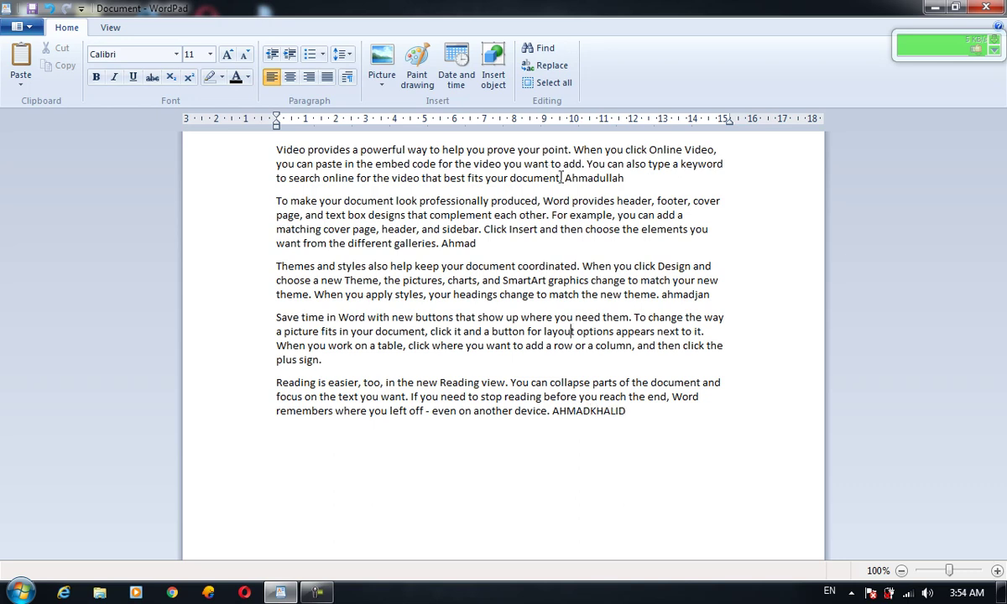
{"action": "left_click", "coordinate": [541, 49]}
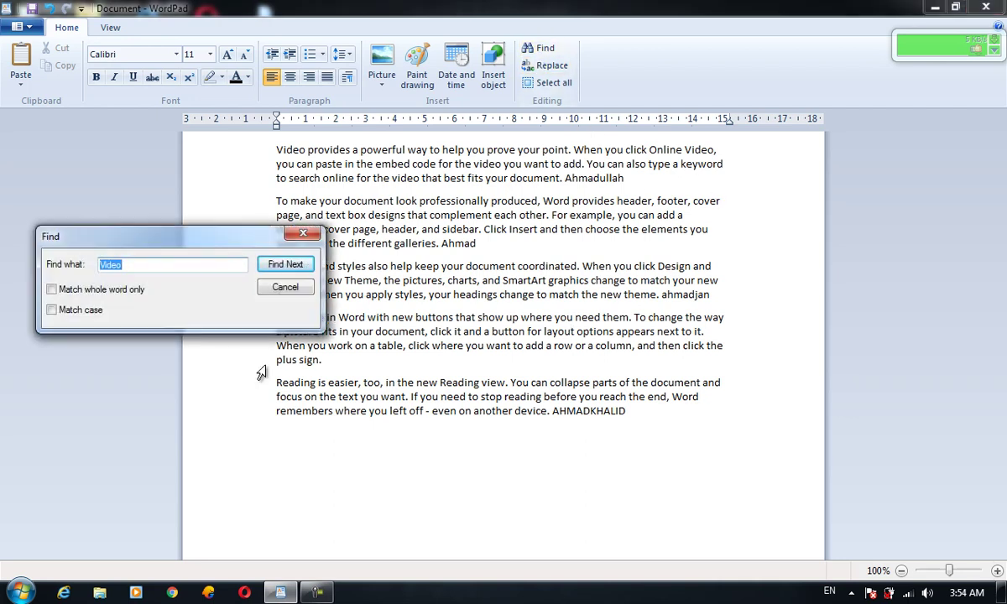
Search for the added name with Match whole word only until the search finishes.
{"action": "left_click_drag", "start_coordinate": [126, 242], "coordinate": [556, 130]}
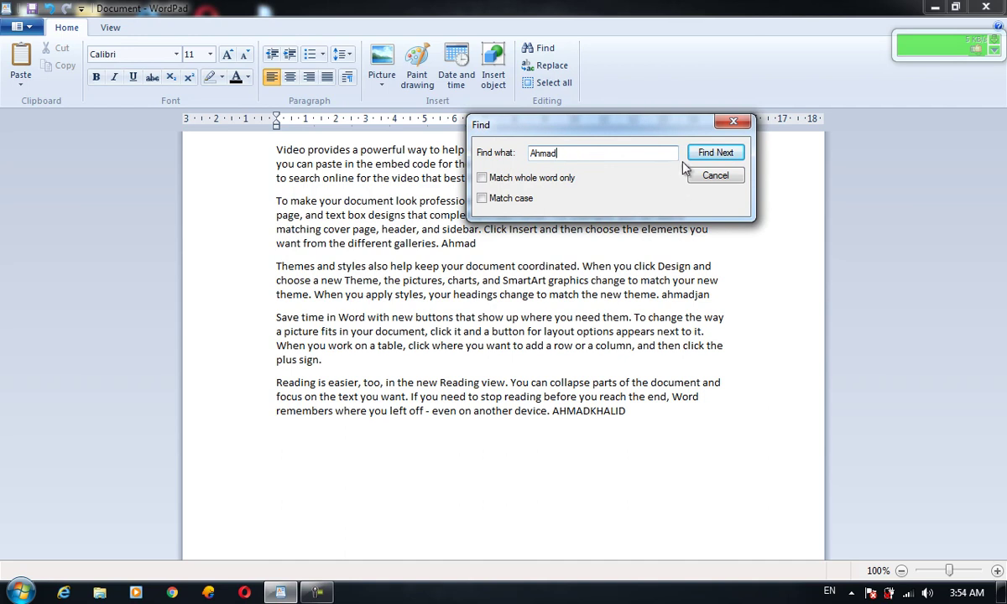
{"action": "left_click", "coordinate": [711, 153]}
{"action": "left_click_drag", "start_coordinate": [564, 126], "coordinate": [722, 79]}
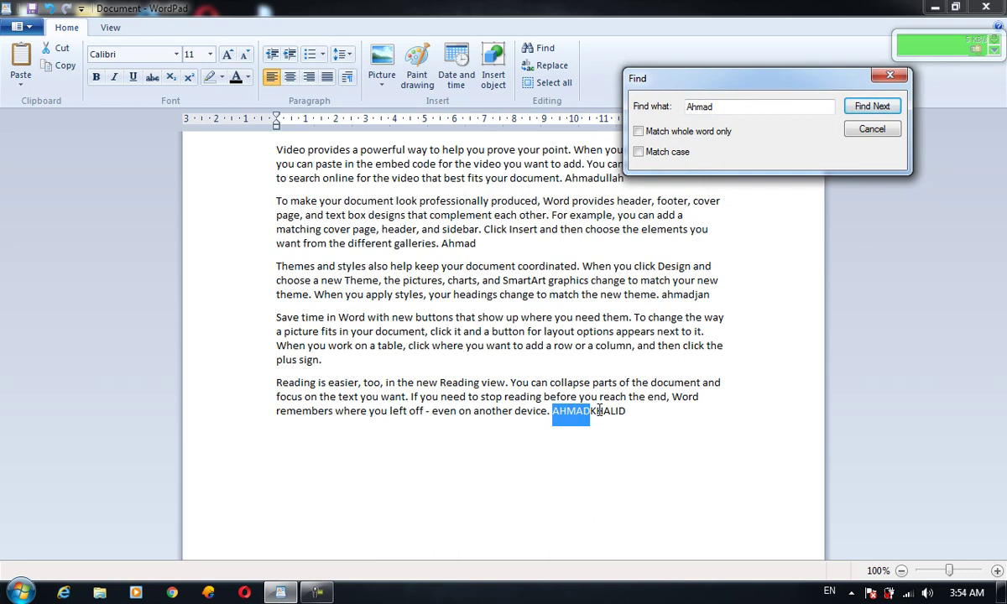
{"action": "left_click", "coordinate": [638, 132]}
{"action": "left_click", "coordinate": [866, 113]}
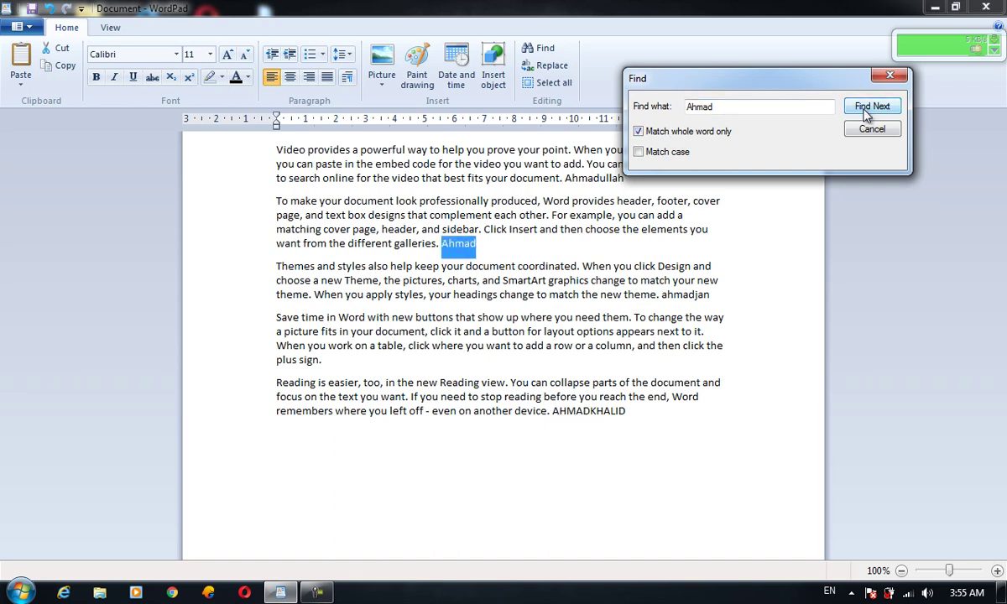
{"action": "left_click", "coordinate": [867, 114]}
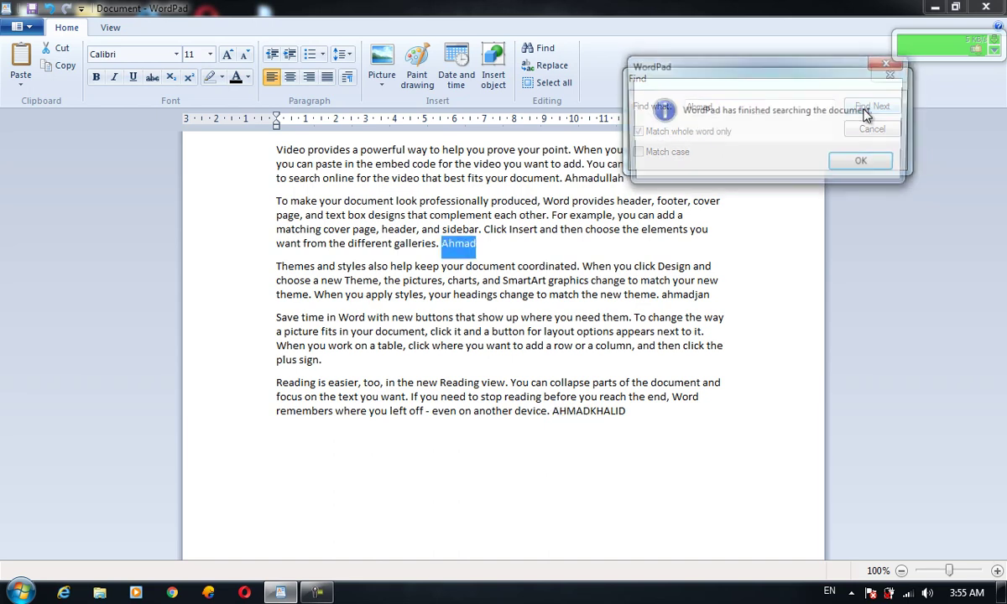
{"action": "left_click", "coordinate": [865, 165]}
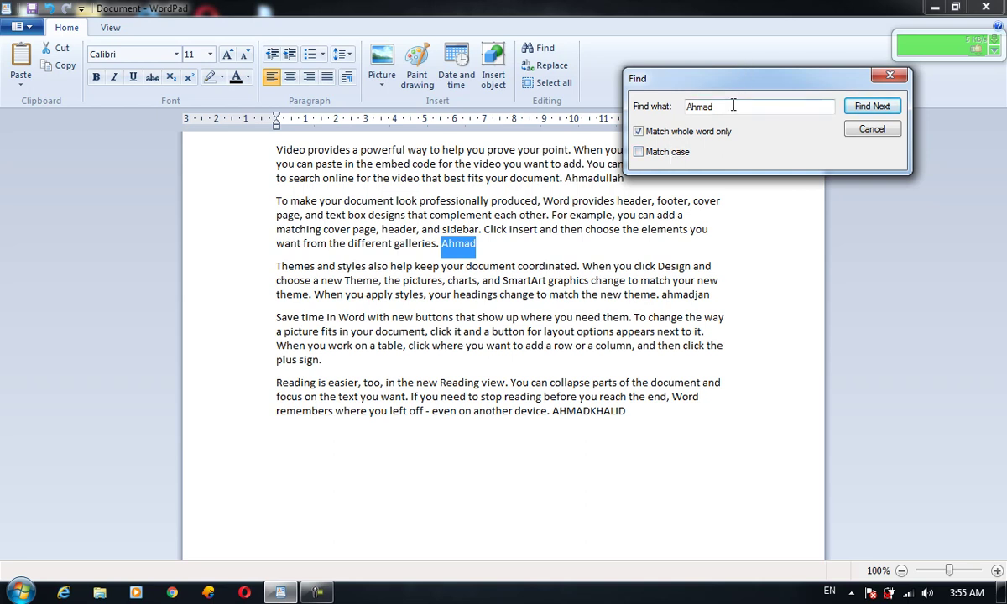
Turn off whole-word matching and search again through every match, including inside longer words.
{"action": "left_click", "coordinate": [708, 138]}
{"action": "left_click", "coordinate": [891, 108]}
{"action": "left_click", "coordinate": [893, 112]}
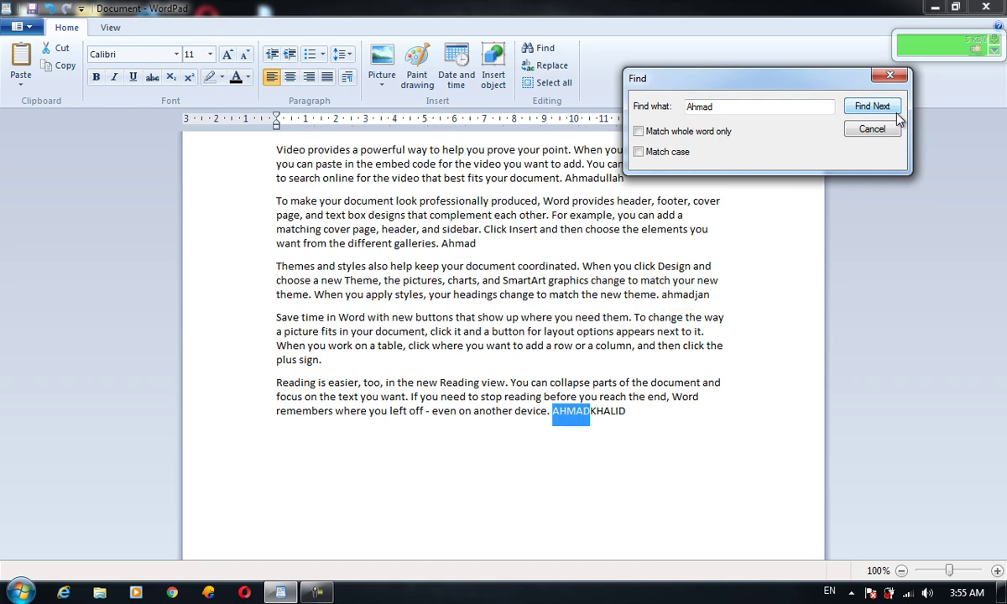
{"action": "left_click", "coordinate": [895, 114]}
{"action": "left_click", "coordinate": [895, 114]}
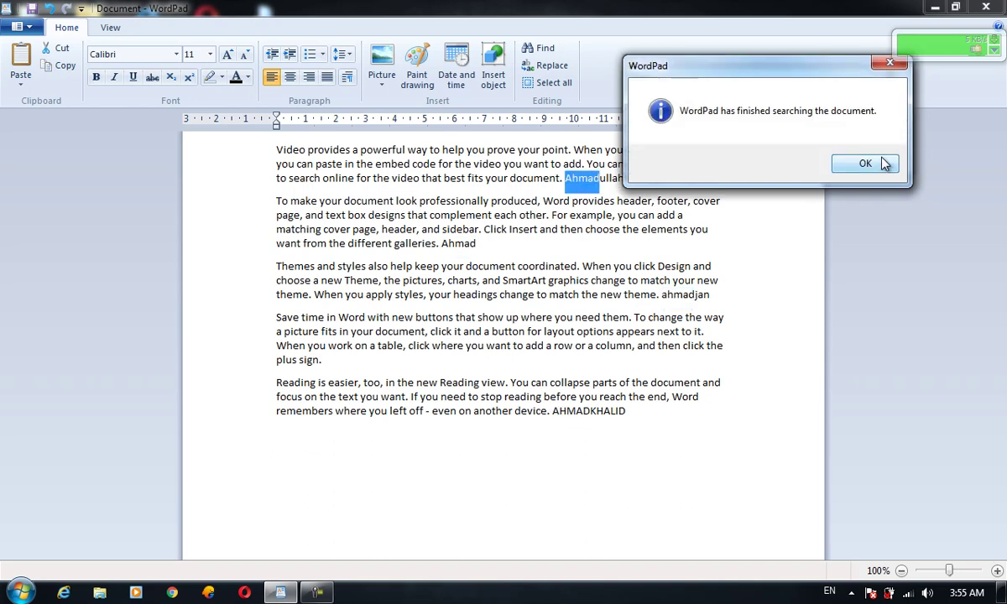
{"action": "left_click", "coordinate": [884, 164]}
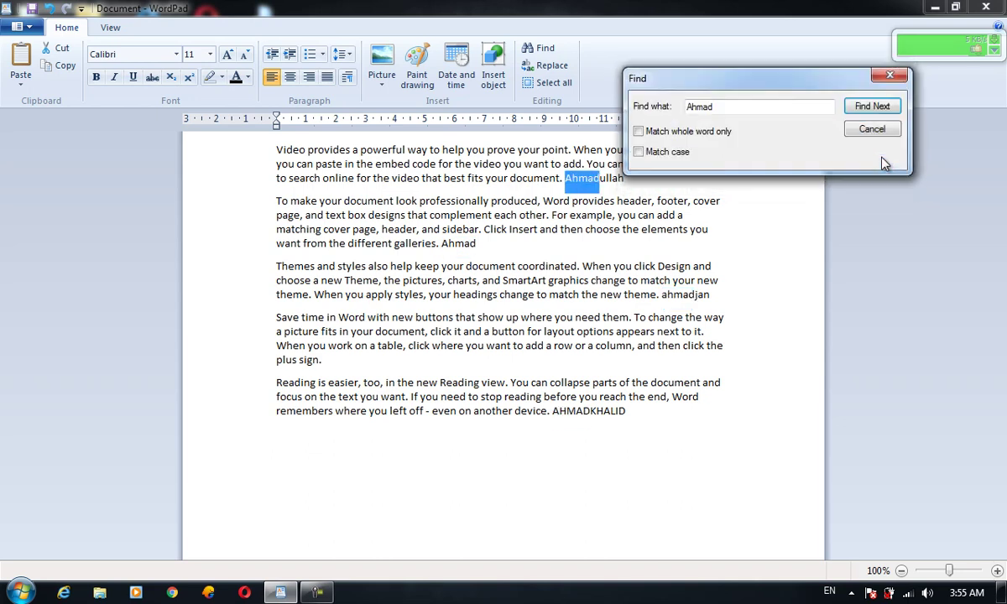
Run a Match case search for the lowercase name, finding its single match in paragraph three, then close Find.
{"action": "left_click", "coordinate": [638, 152]}
{"action": "double_click", "coordinate": [727, 102]}
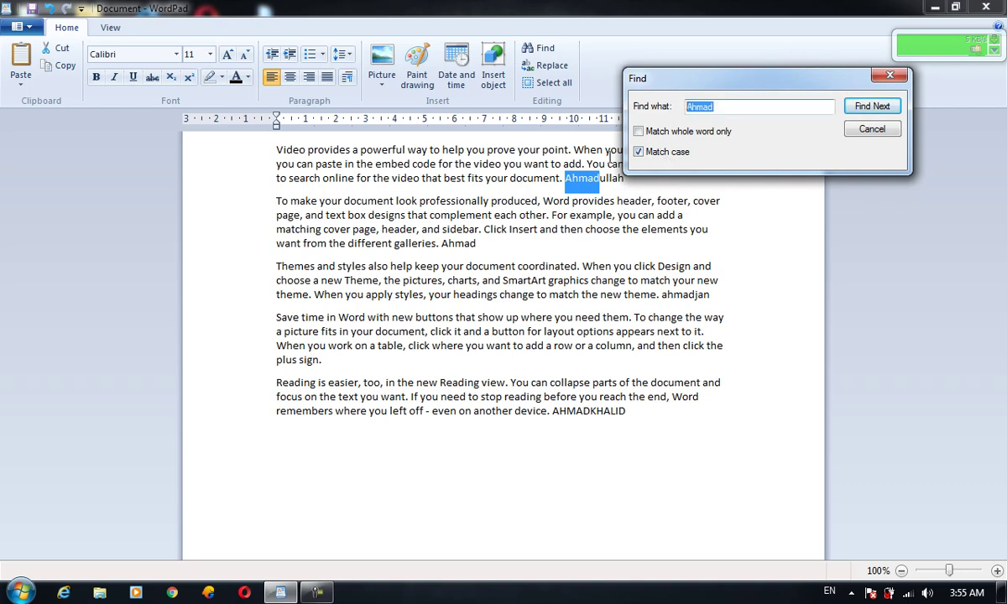
{"action": "type", "text": "ahmad"}
{"action": "left_click", "coordinate": [877, 107]}
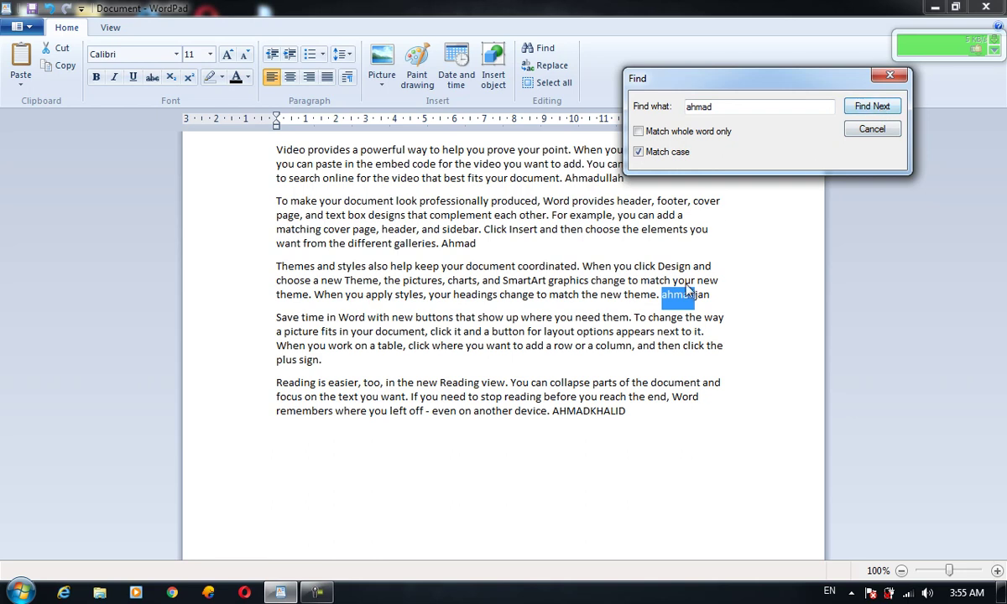
{"action": "left_click", "coordinate": [873, 107]}
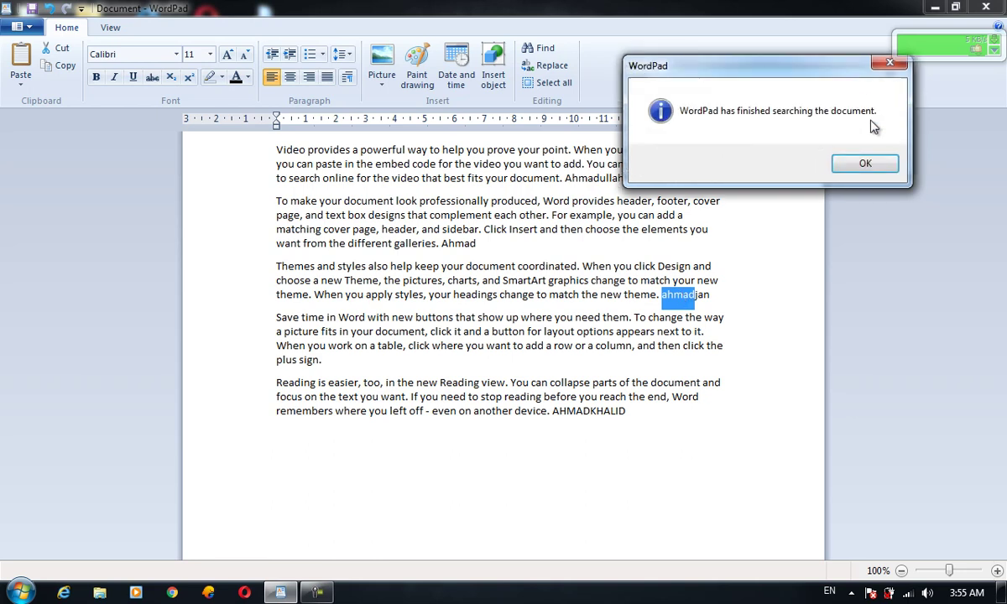
{"action": "left_click", "coordinate": [869, 163]}
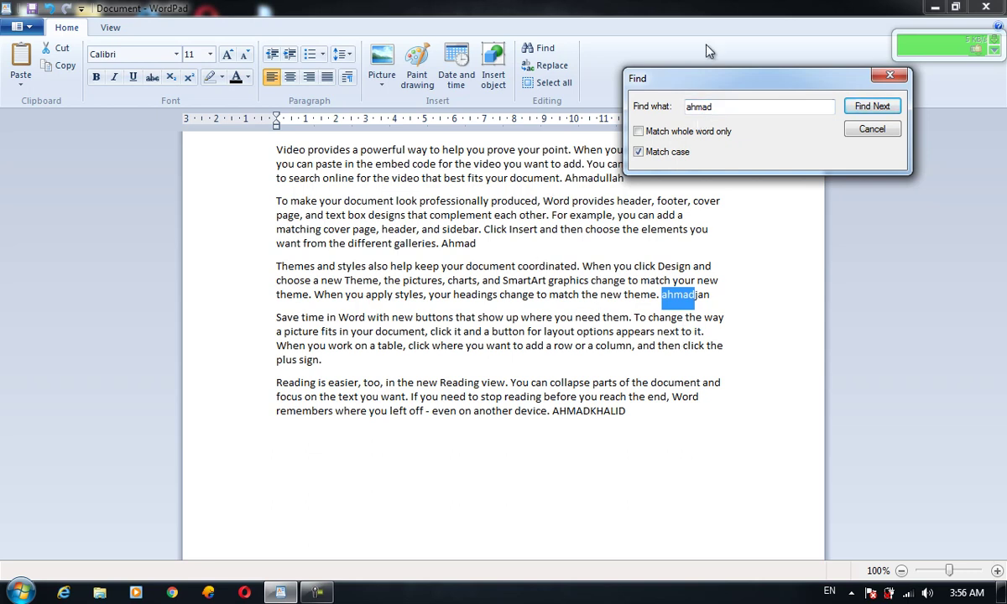
{"action": "left_click", "coordinate": [870, 130]}
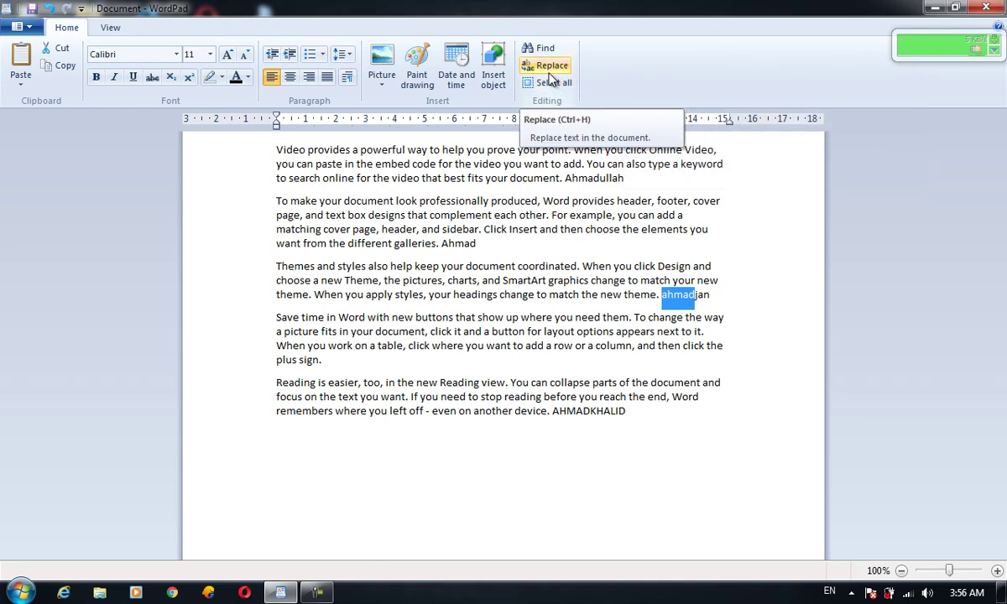
Deselect the text, open Replace with the earlier name prefilled, and move the dialog right.
{"action": "left_click", "coordinate": [655, 279]}
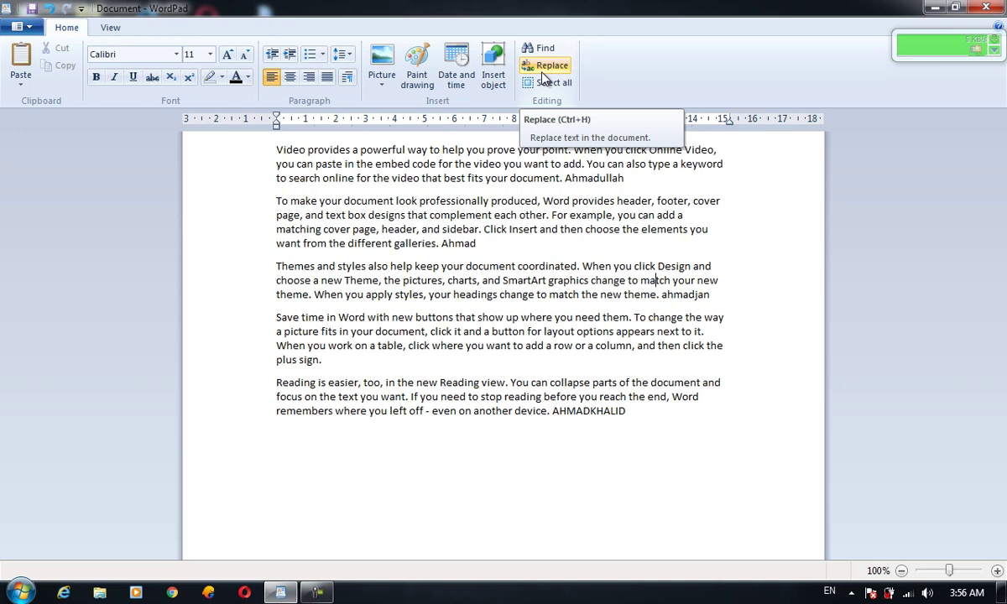
{"action": "left_click", "coordinate": [543, 67]}
{"action": "left_click_drag", "start_coordinate": [173, 204], "coordinate": [819, 184]}
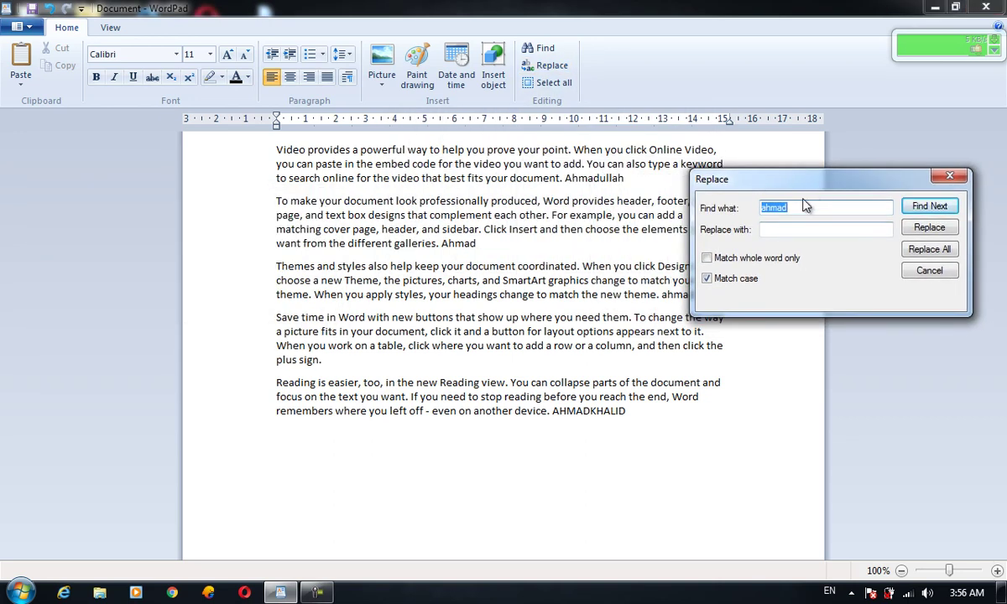
Enter a replacement name and leave whole-word and match-case matching switched off.
{"action": "left_click", "coordinate": [803, 232]}
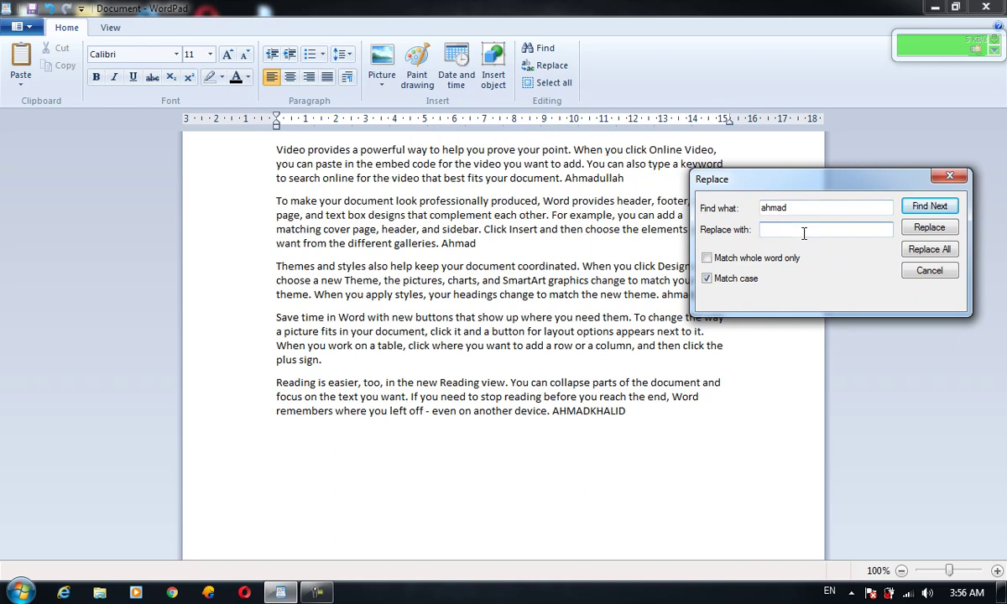
{"action": "type", "text": "ASAD"}
{"action": "left_click", "coordinate": [755, 261]}
{"action": "left_click", "coordinate": [782, 229]}
{"action": "left_click", "coordinate": [774, 259]}
{"action": "left_click", "coordinate": [733, 280]}
Replace the name in the first and second paragraphs with Find Next and Replace.
{"action": "left_click", "coordinate": [936, 210]}
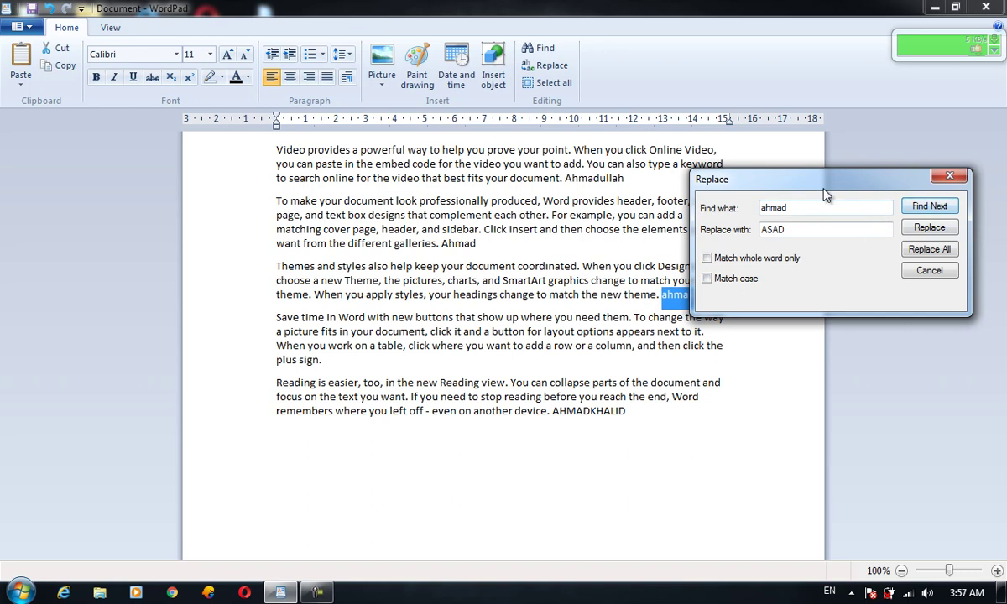
{"action": "left_click_drag", "start_coordinate": [813, 183], "coordinate": [832, 123]}
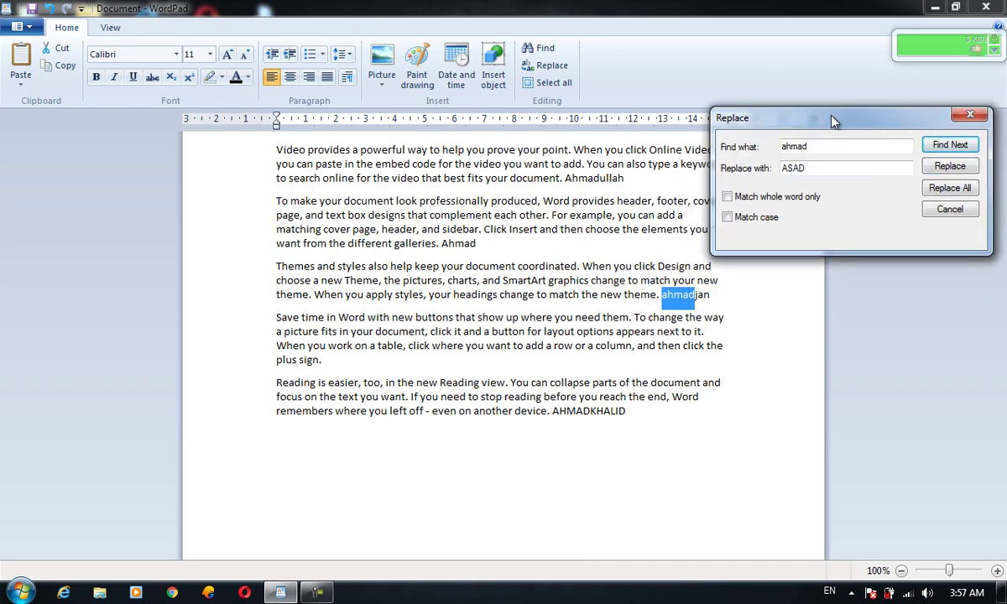
{"action": "left_click", "coordinate": [967, 172]}
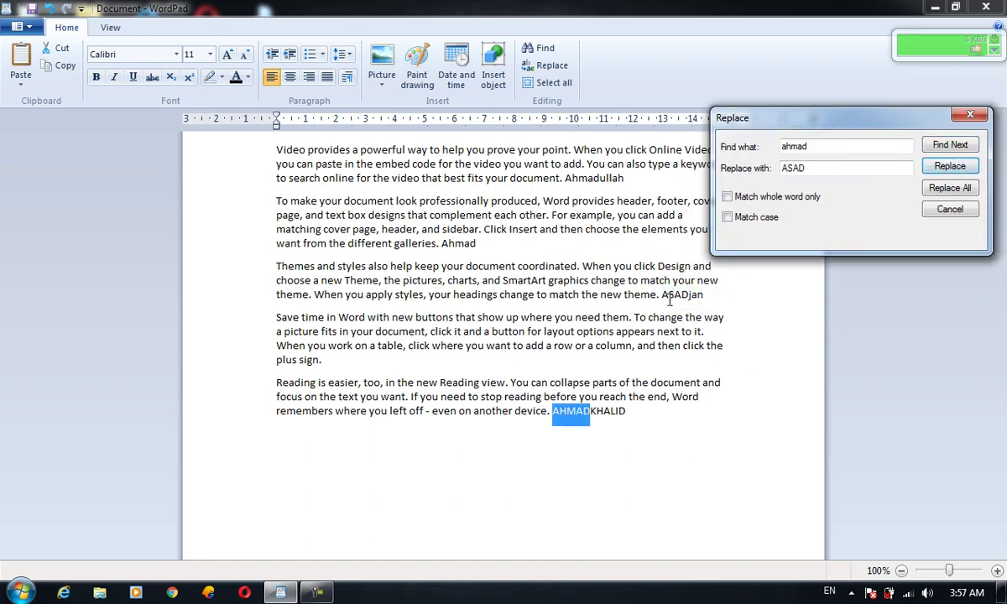
{"action": "left_click", "coordinate": [951, 147]}
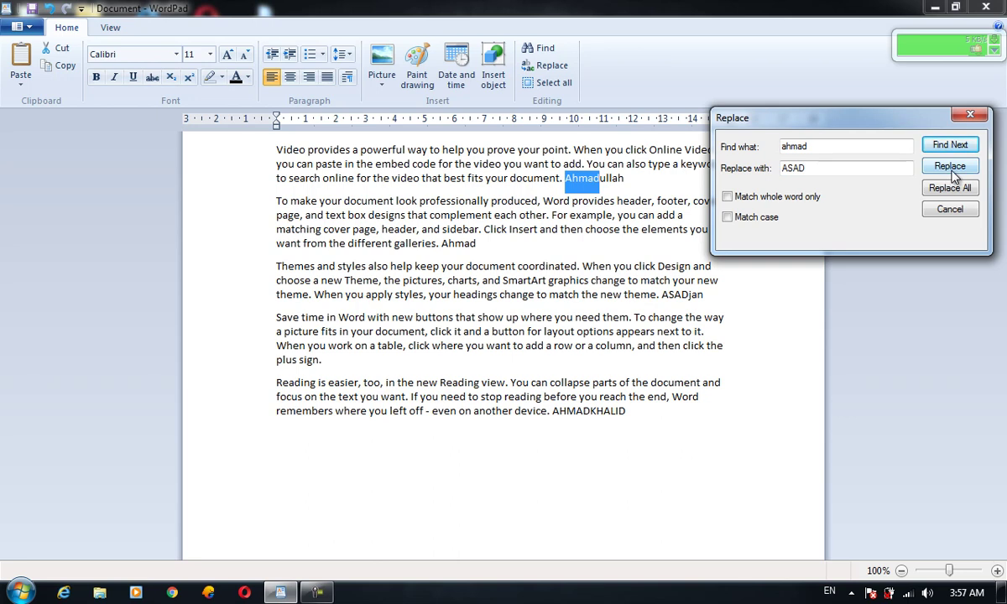
{"action": "left_click", "coordinate": [952, 171]}
{"action": "left_click", "coordinate": [954, 173]}
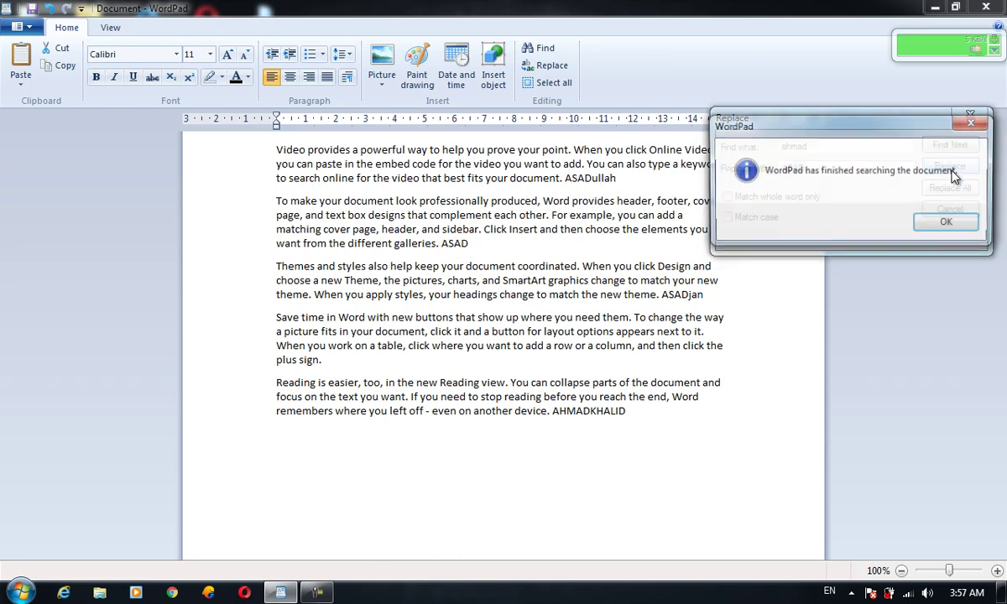
{"action": "left_click", "coordinate": [953, 223]}
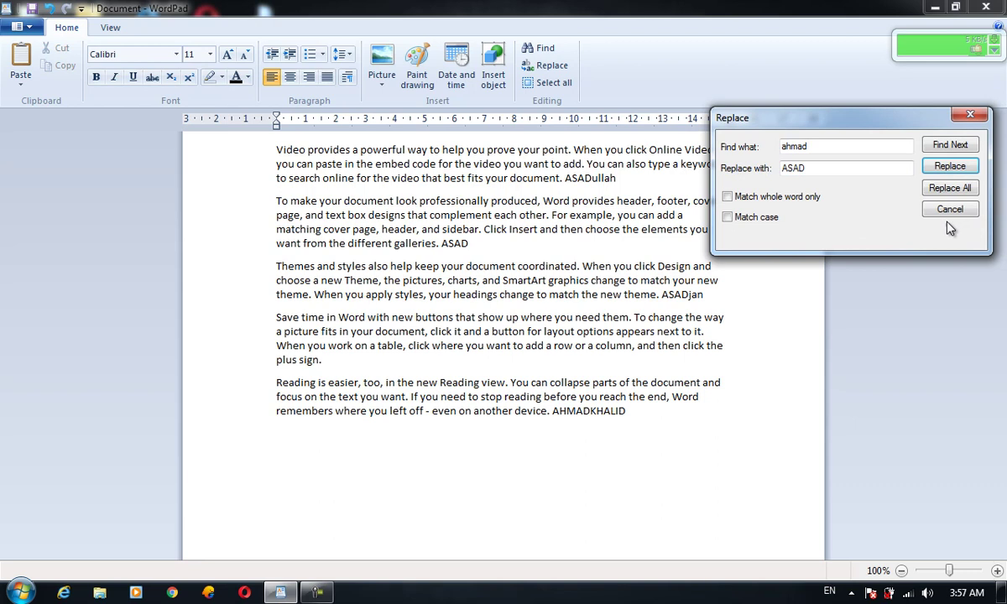
Change the search and replacement names, run Replace All, and close the dialog.
{"action": "double_click", "coordinate": [814, 150]}
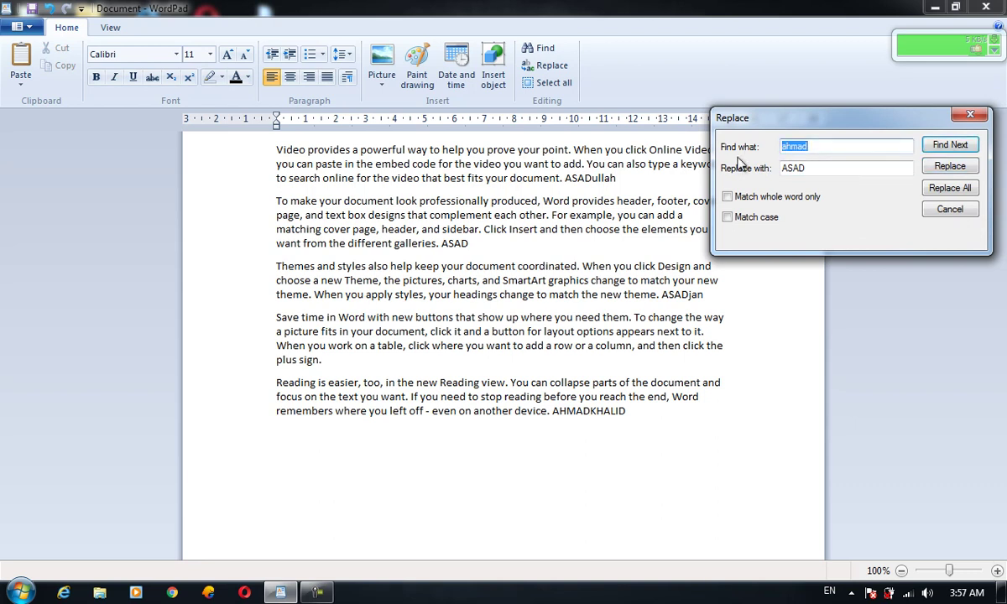
{"action": "type", "text": "asa"}
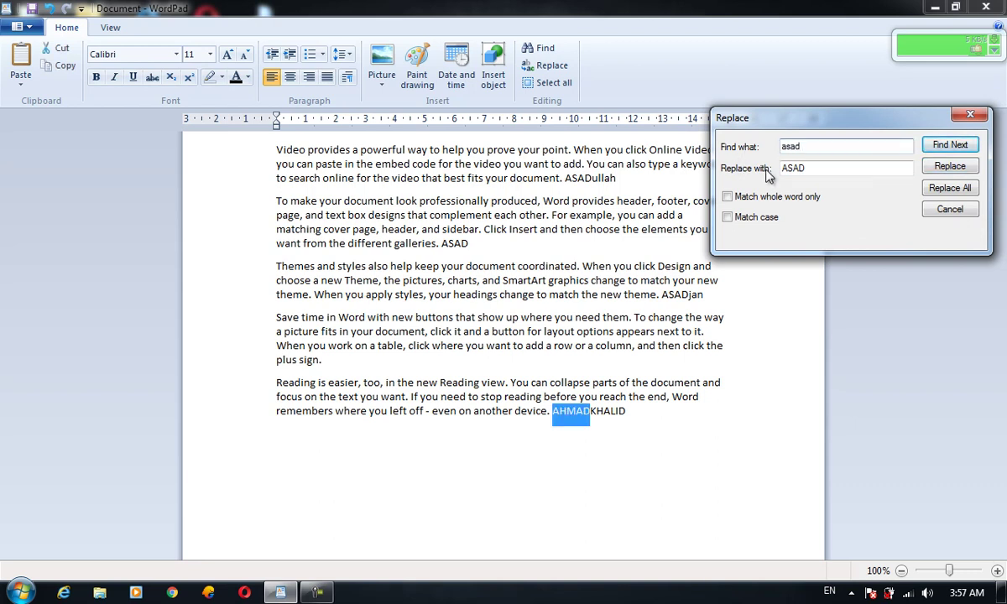
{"action": "double_click", "coordinate": [813, 167]}
{"action": "type", "text": "Ahmad"}
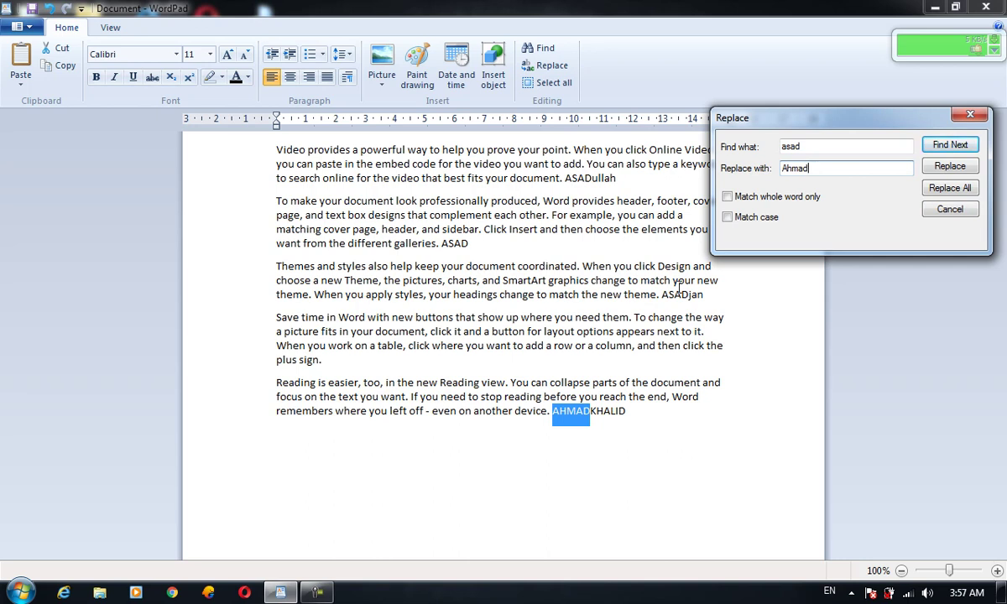
{"action": "left_click", "coordinate": [923, 190]}
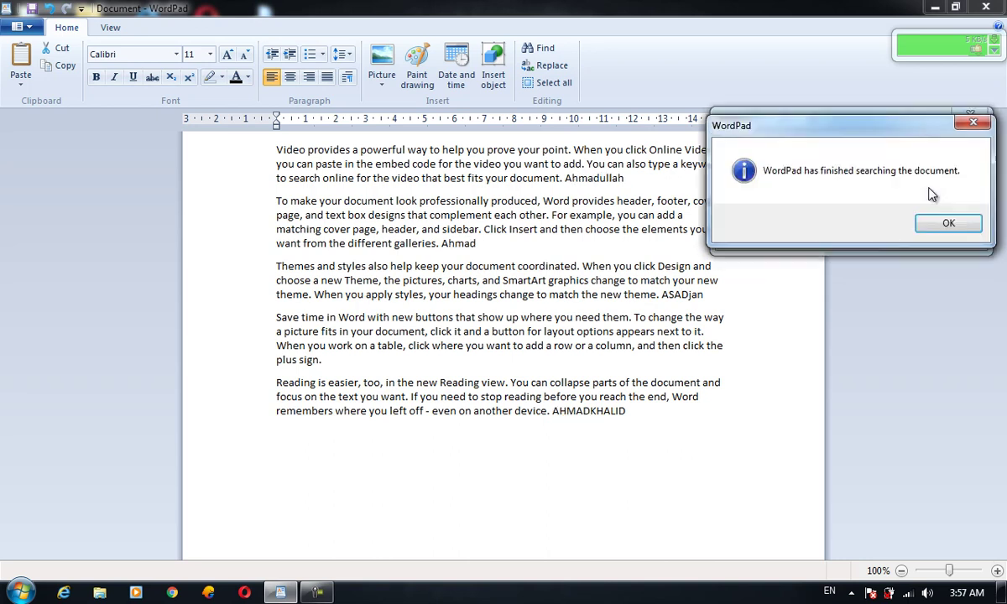
{"action": "left_click", "coordinate": [945, 222]}
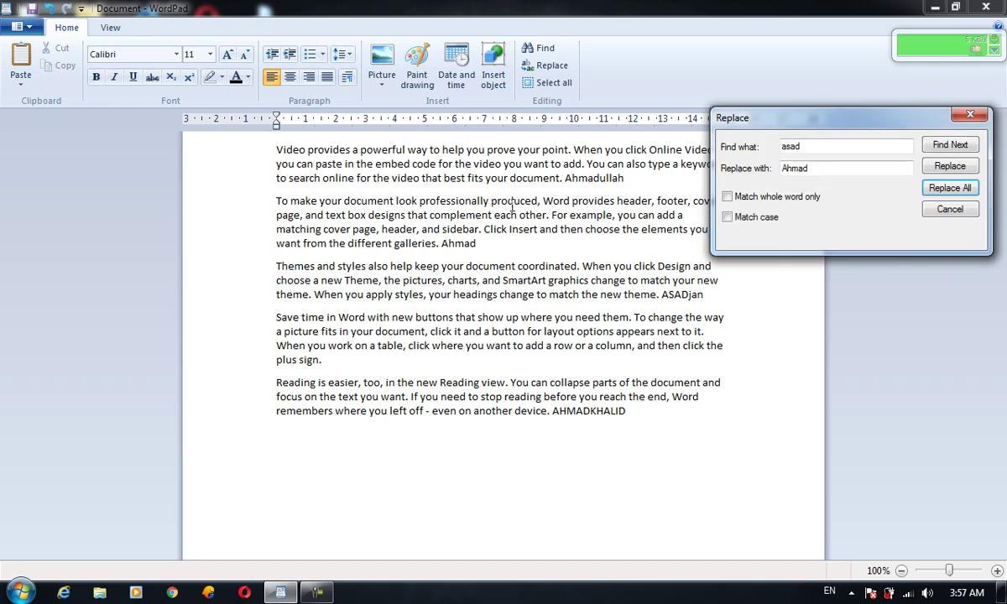
{"action": "left_click", "coordinate": [970, 118]}
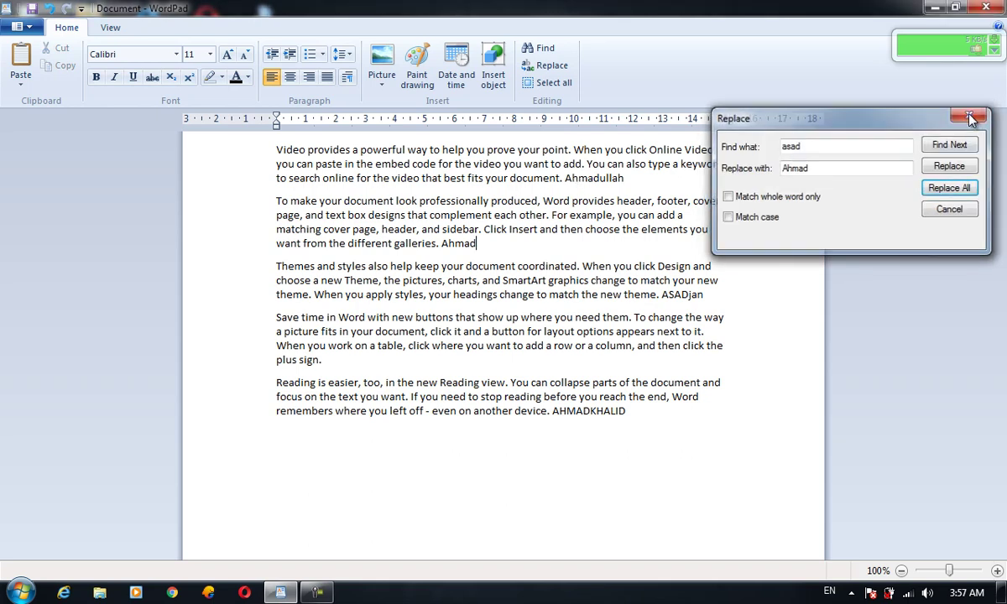
Select all the text, delete it, and paste in the clean copy of the paragraphs.
{"action": "left_click", "coordinate": [550, 84]}
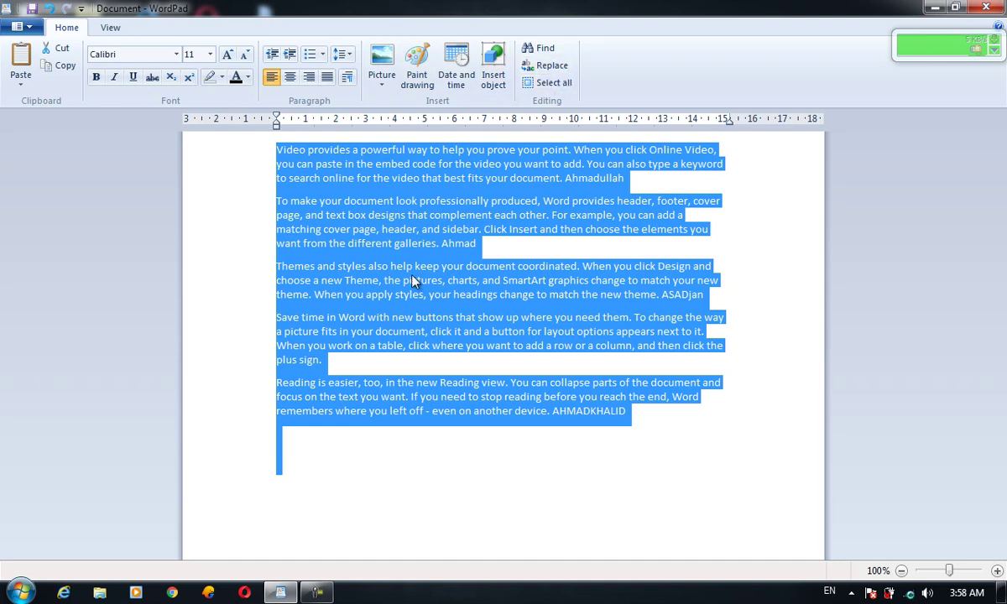
{"action": "key", "text": "Delete"}
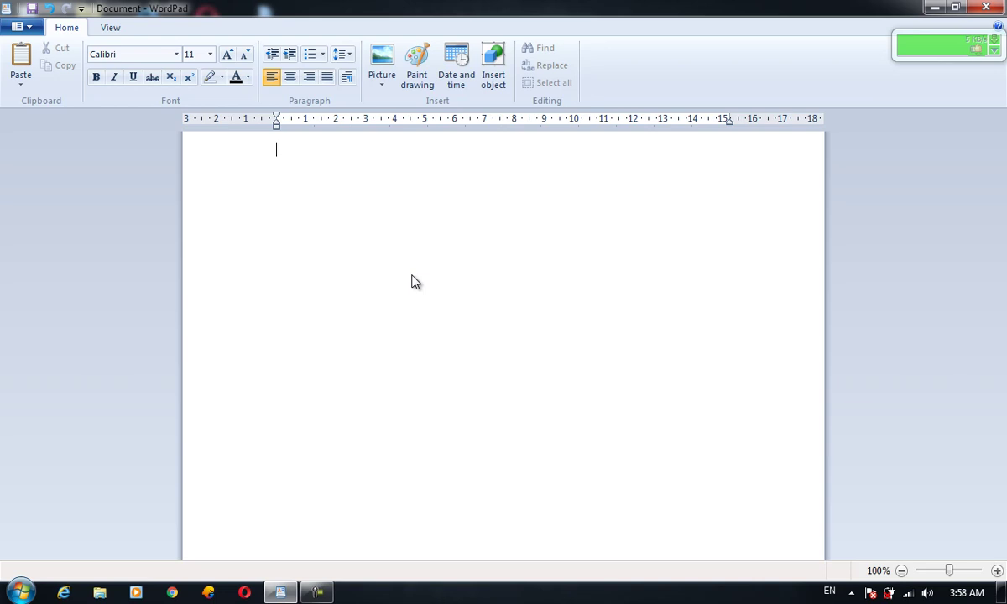
{"action": "type", "text": "Video provides a powerful way to help you prove your point. When you click Online Video, you can paste in the embed code for the video you want to add. You can also type a keyword to search online for the video that best fits your document. To make your document look professionally produced, Word provides header, footer, cover page, and text box designs that complement each other. For example, you can add a matching cover page, header, and sidebar. Click Insert and then choose the elements you want from the different galleries. Themes and styles also help keep your document coordinated. When you click Design and choose a new Theme, the pictures, charts, and SmartArt graphics change to match your new theme. When you apply styles, your headings change to match the new theme. Save time in Word with new buttons that show up where you need them. To change the way a picture fits in your document, click it and a button for layout options appears next to it. When you work on a table, click where you want to add a row or a column, and then click the plus sign. Reading is easier, too, in the new Reading view. You can collapse parts of the document and focus on the text you want. If you need to stop reading before you reach the end, Word remembers where you left off - even on another device."}
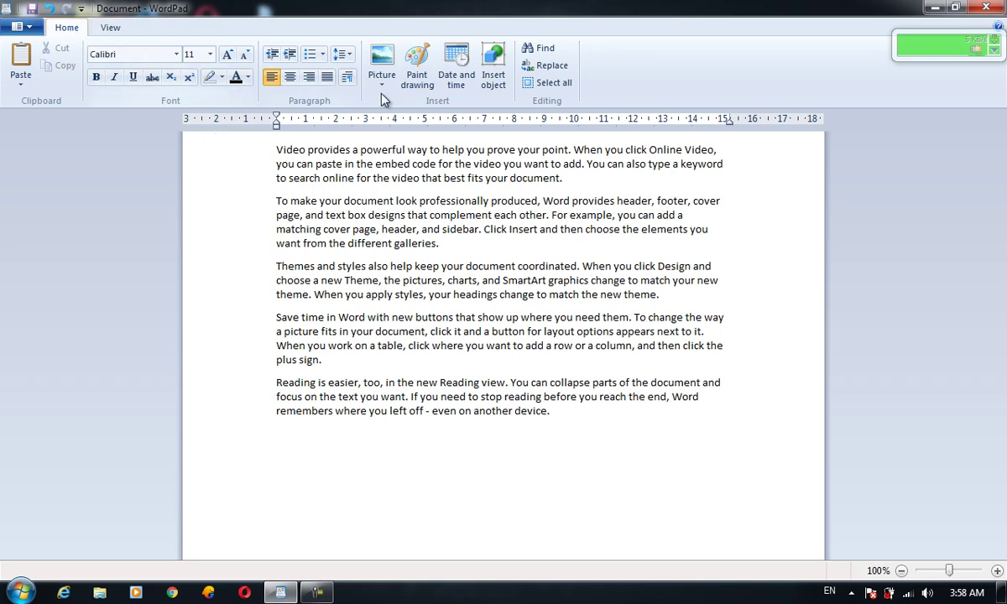
On the View tab, zoom the text in about a dozen times, back out, then reset to 100%.
{"action": "left_click", "coordinate": [111, 28]}
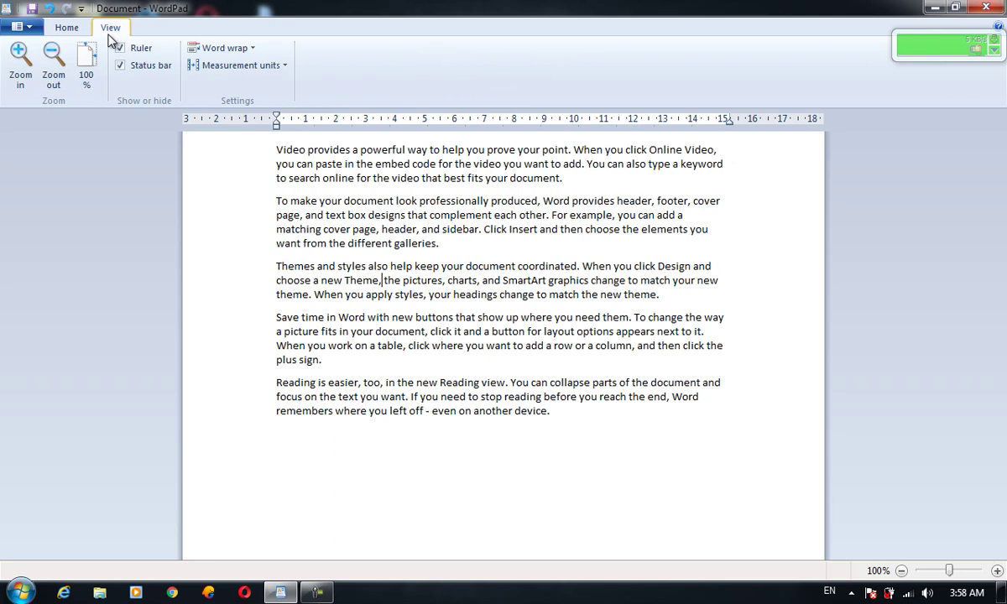
{"action": "left_click", "coordinate": [19, 67]}
{"action": "left_click", "coordinate": [18, 67]}
{"action": "left_click", "coordinate": [18, 67]}
{"action": "left_click", "coordinate": [19, 67]}
{"action": "left_click", "coordinate": [19, 67]}
{"action": "left_click", "coordinate": [19, 67]}
{"action": "left_click", "coordinate": [18, 67]}
{"action": "left_click", "coordinate": [19, 67]}
{"action": "left_click", "coordinate": [19, 67]}
{"action": "left_click", "coordinate": [18, 67]}
{"action": "left_click", "coordinate": [18, 67]}
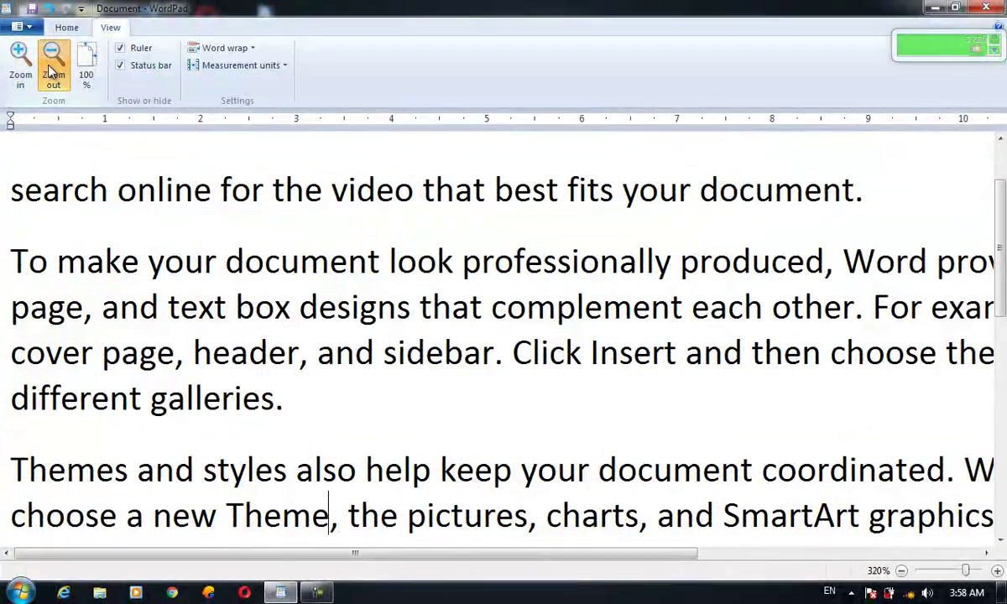
{"action": "left_click", "coordinate": [50, 67]}
{"action": "left_click", "coordinate": [51, 67]}
{"action": "left_click", "coordinate": [19, 67]}
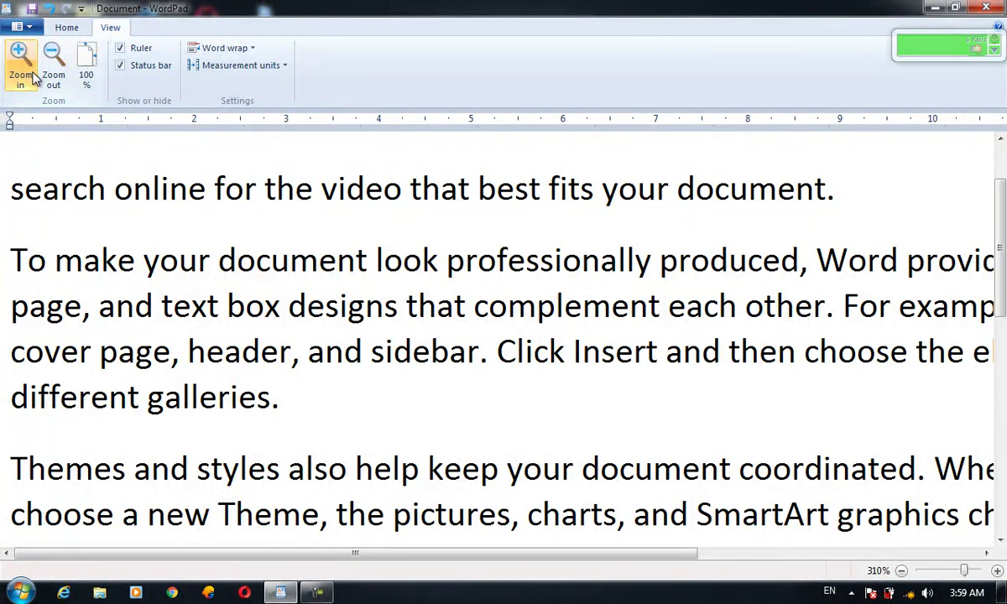
{"action": "left_click", "coordinate": [29, 77]}
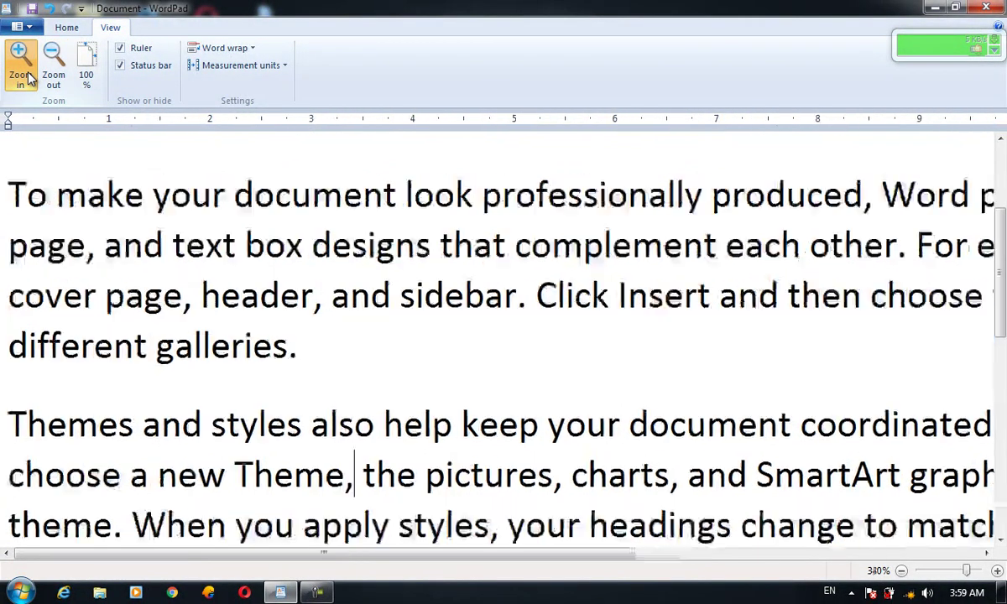
{"action": "left_click", "coordinate": [53, 75]}
{"action": "left_click", "coordinate": [55, 77]}
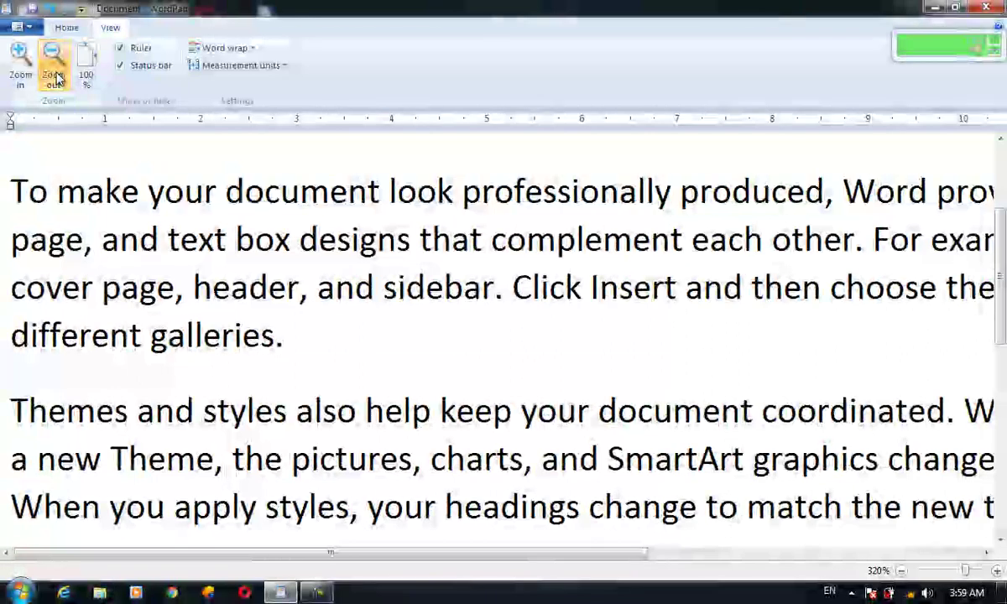
{"action": "scroll", "coordinate": [56, 78], "scroll_direction": "up", "scroll_amount": 7}
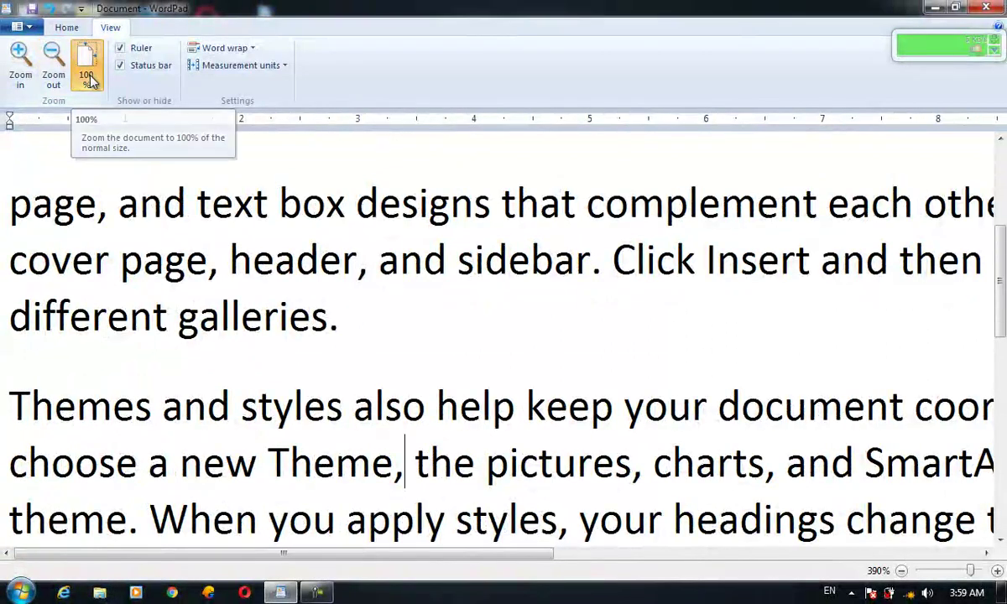
{"action": "left_click", "coordinate": [91, 80]}
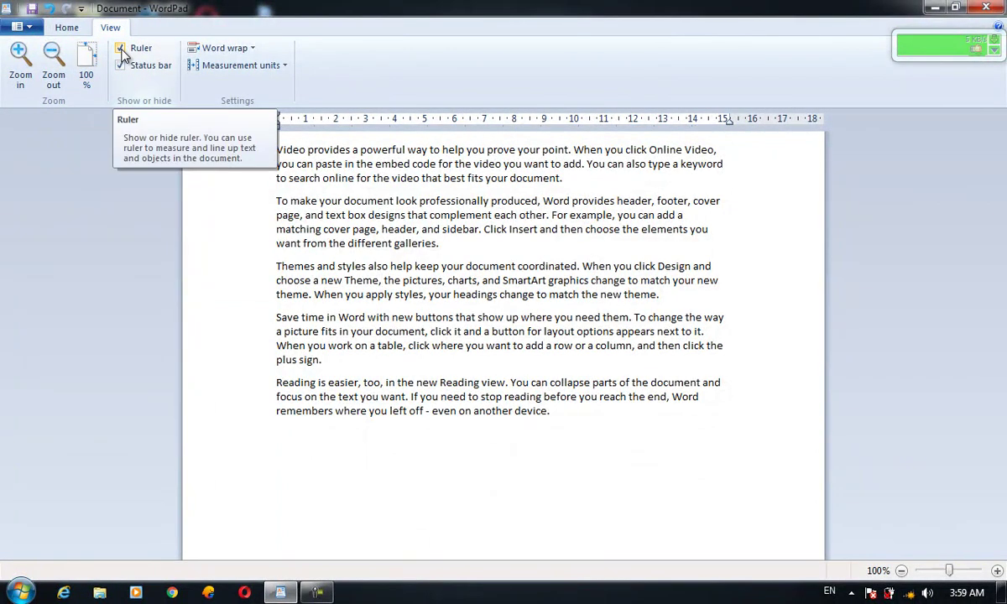
{"action": "left_click", "coordinate": [123, 50]}
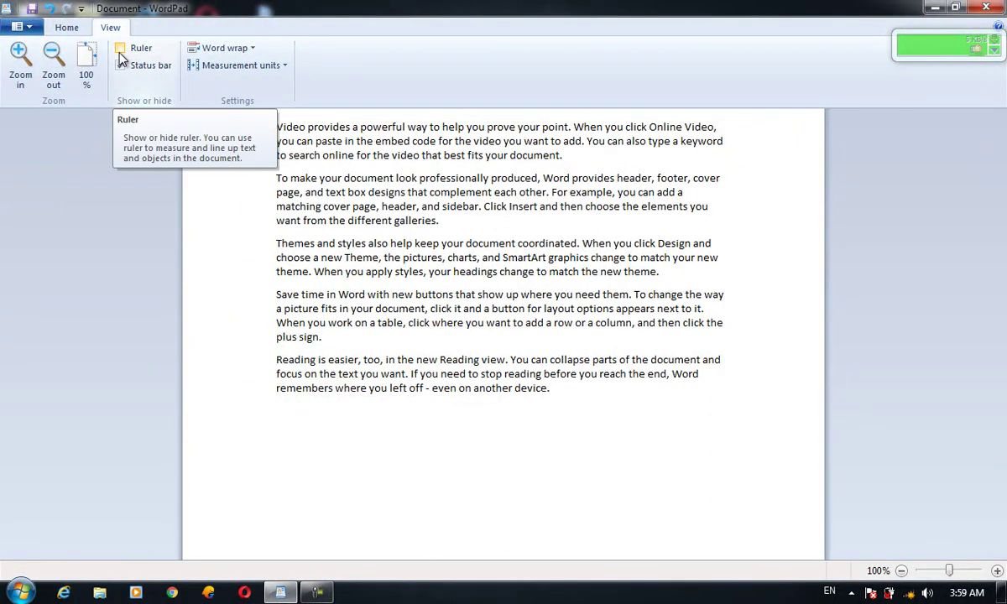
{"action": "left_click", "coordinate": [123, 52]}
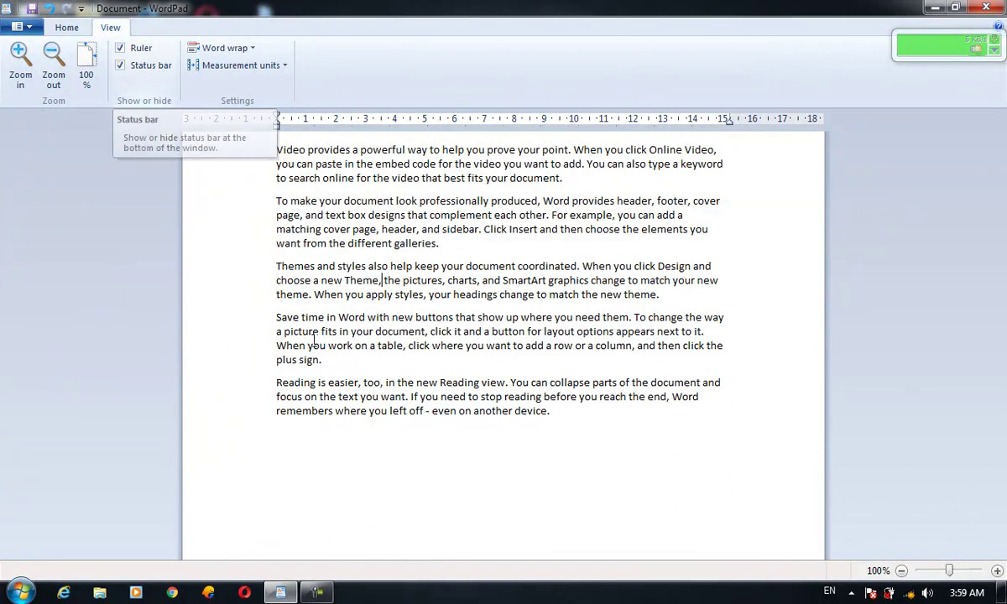
{"action": "left_click_drag", "start_coordinate": [500, 295], "coordinate": [506, 294]}
{"action": "mouse_move", "coordinate": [955, 570]}
{"action": "left_mouse_down"}
{"action": "mouse_move", "coordinate": [918, 571]}
{"action": "mouse_move", "coordinate": [961, 573]}
{"action": "left_mouse_up"}
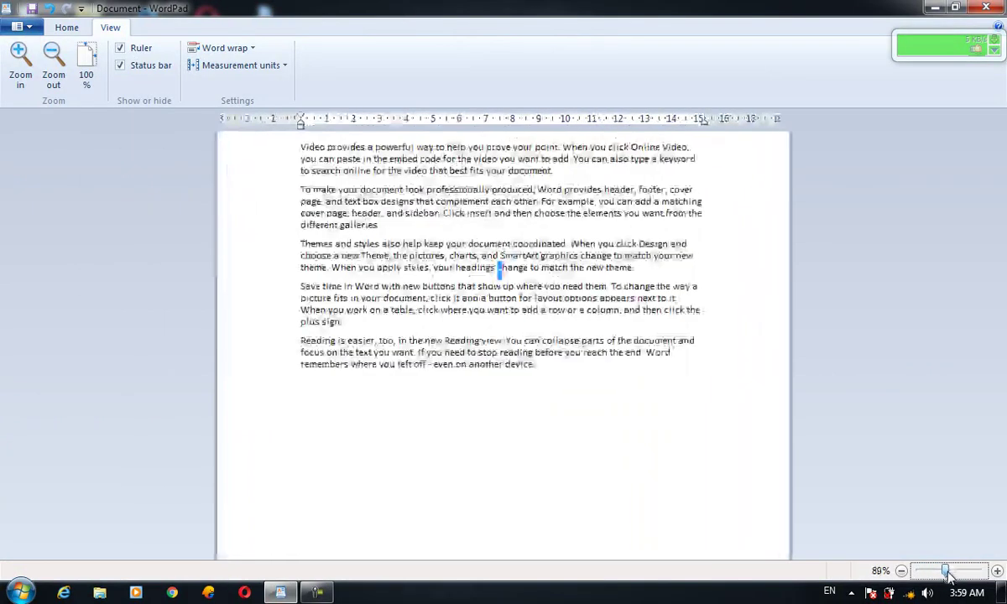
{"action": "mouse_move", "coordinate": [961, 573]}
{"action": "left_mouse_down"}
{"action": "mouse_move", "coordinate": [980, 573]}
{"action": "mouse_move", "coordinate": [919, 573]}
{"action": "mouse_move", "coordinate": [955, 573]}
{"action": "left_mouse_up"}
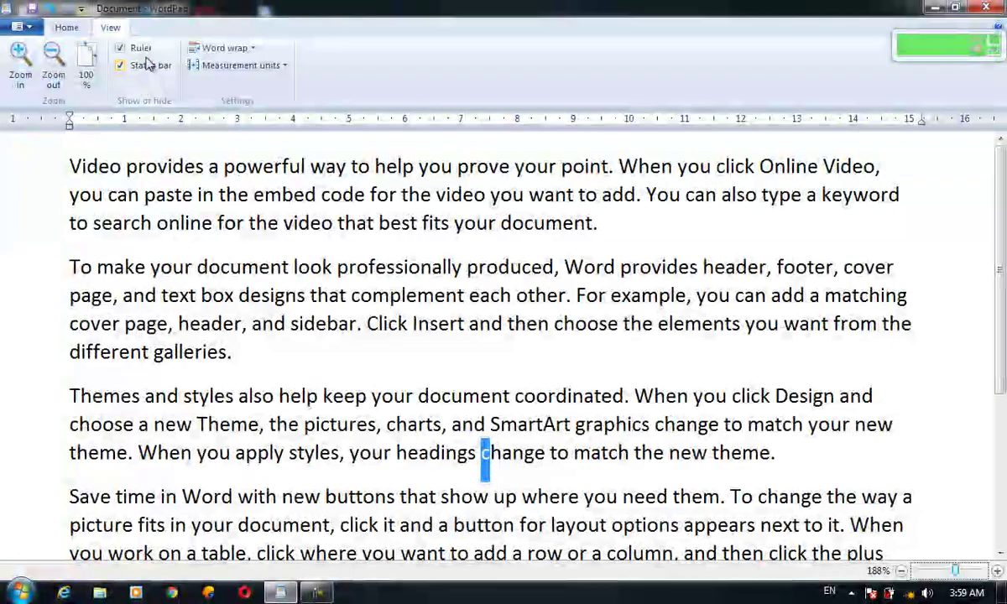
{"action": "left_click", "coordinate": [147, 65]}
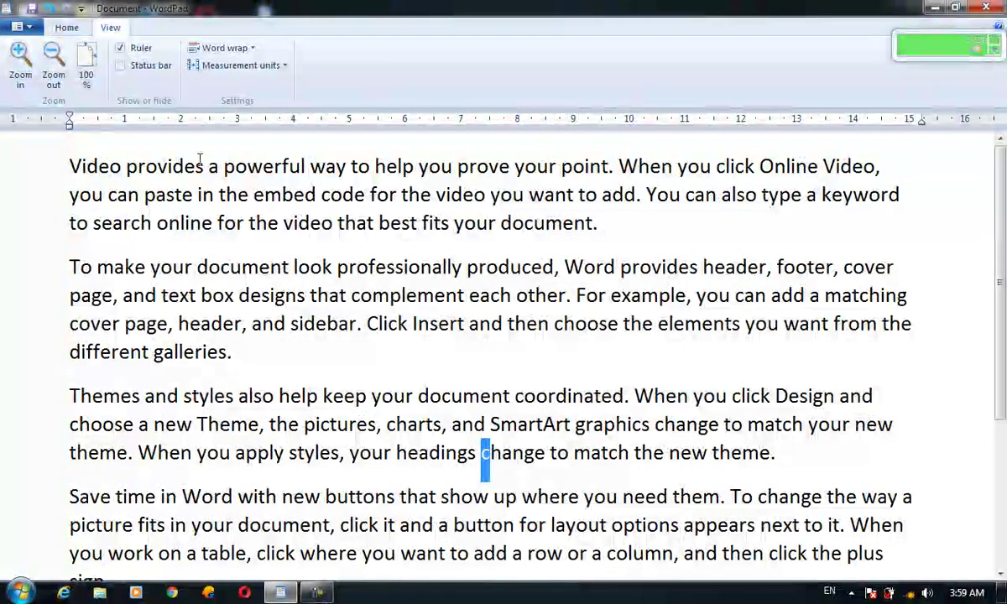
{"action": "left_click", "coordinate": [151, 66]}
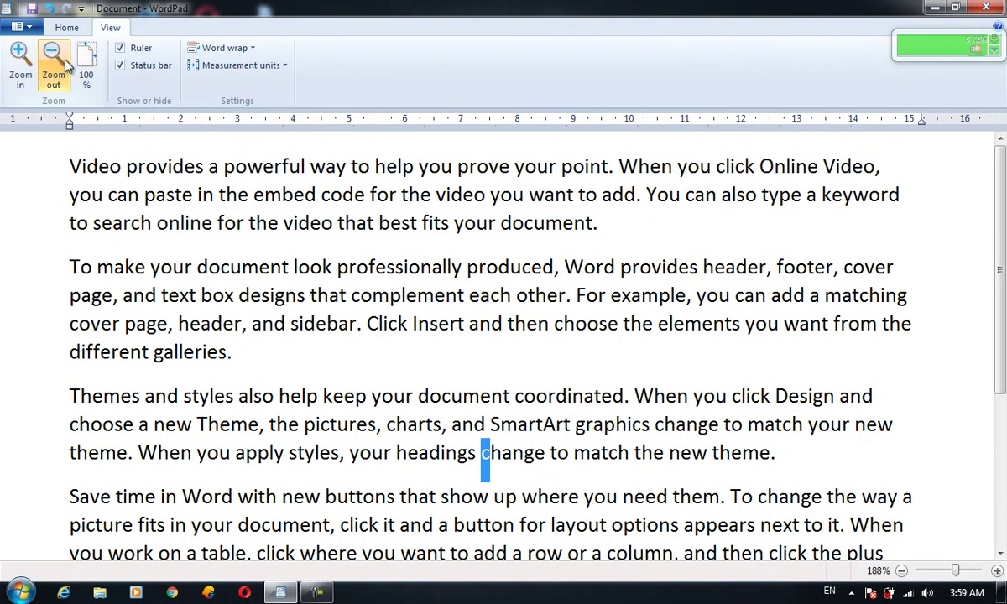
{"action": "left_click", "coordinate": [87, 74]}
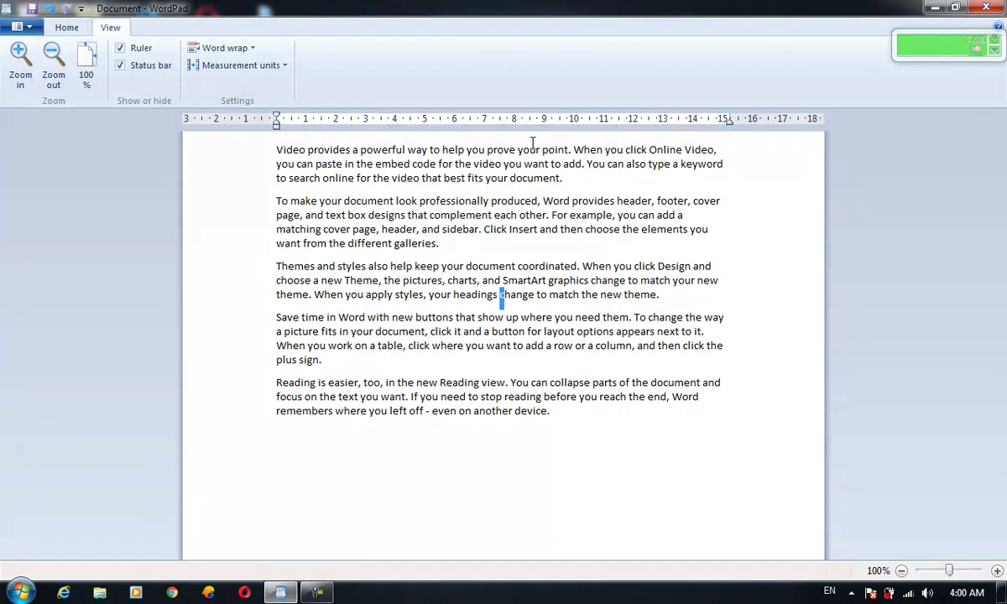
Select the Themes and styles paragraph and trial a right indent, then restore full width.
{"action": "key", "text": "ctrl+a"}
{"action": "left_click", "coordinate": [333, 296]}
{"action": "left_click_drag", "start_coordinate": [660, 294], "coordinate": [301, 270]}
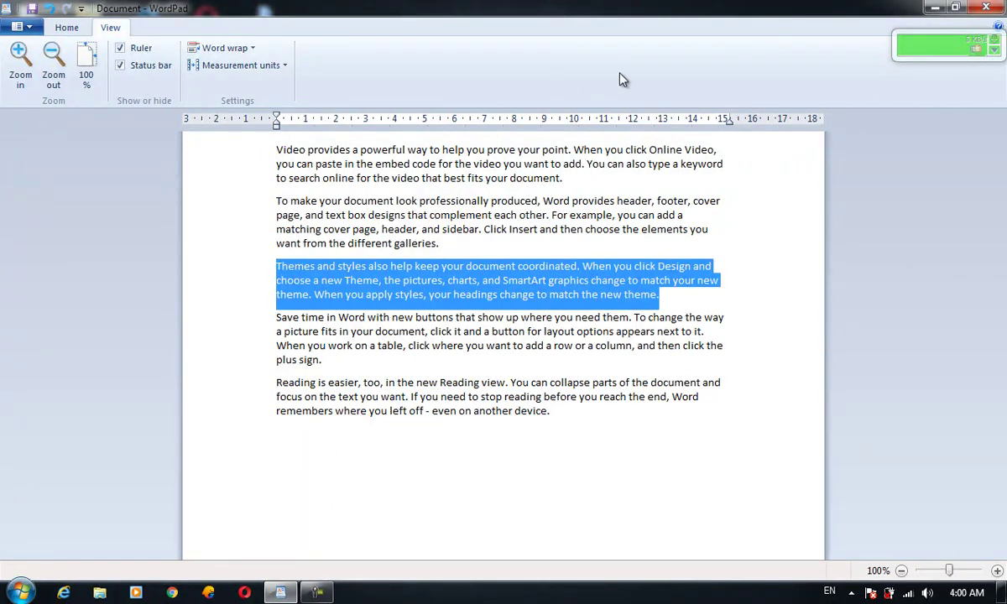
{"action": "left_click_drag", "start_coordinate": [719, 123], "coordinate": [664, 126]}
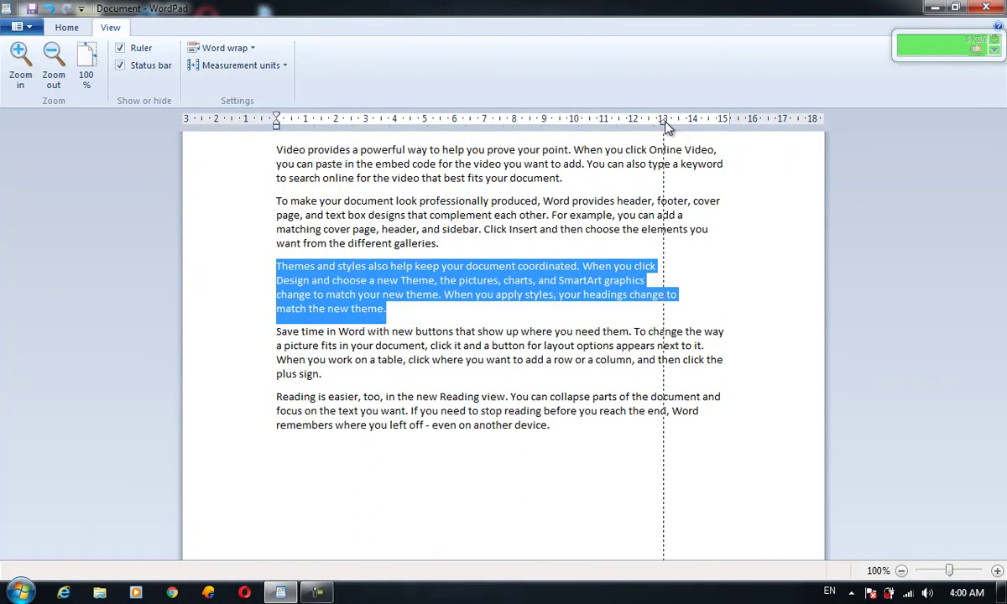
{"action": "left_click", "coordinate": [69, 29]}
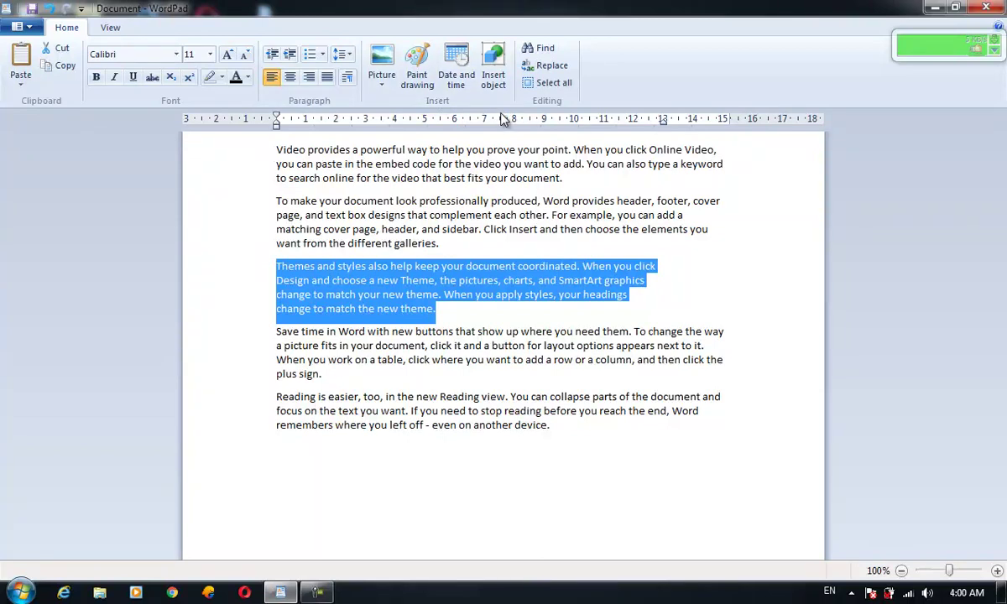
{"action": "left_click", "coordinate": [347, 76]}
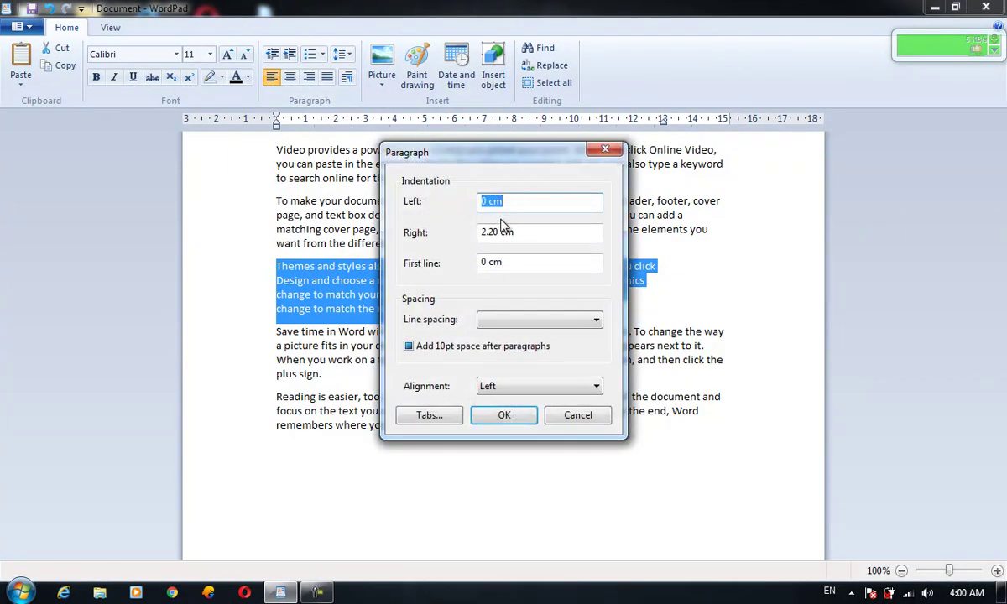
{"action": "left_click", "coordinate": [502, 232]}
{"action": "left_click", "coordinate": [488, 201]}
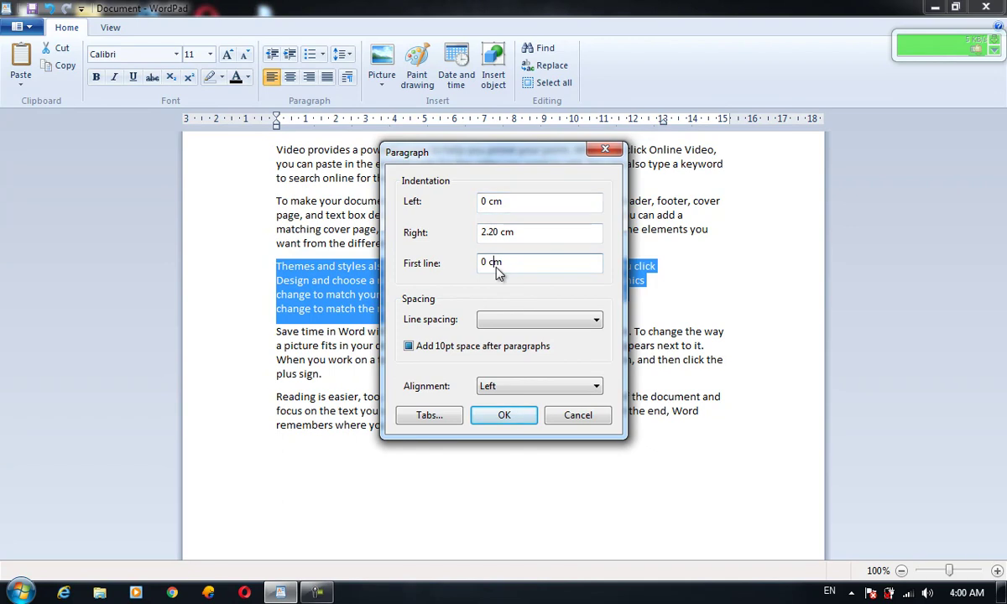
{"action": "left_click", "coordinate": [576, 416]}
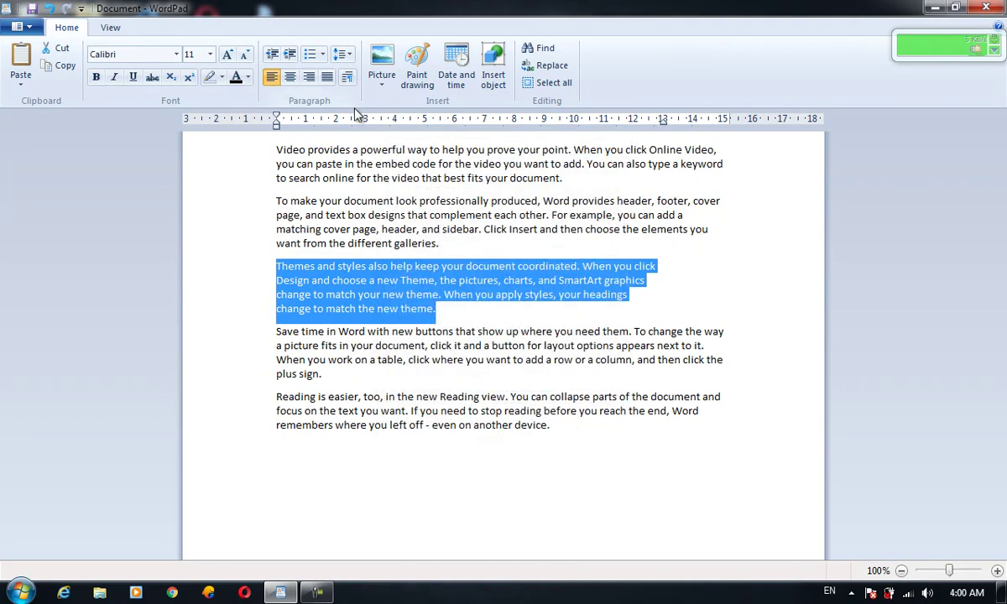
{"action": "mouse_move", "coordinate": [663, 122]}
{"action": "left_mouse_down"}
{"action": "mouse_move", "coordinate": [632, 127]}
{"action": "mouse_move", "coordinate": [734, 126]}
{"action": "left_mouse_up"}
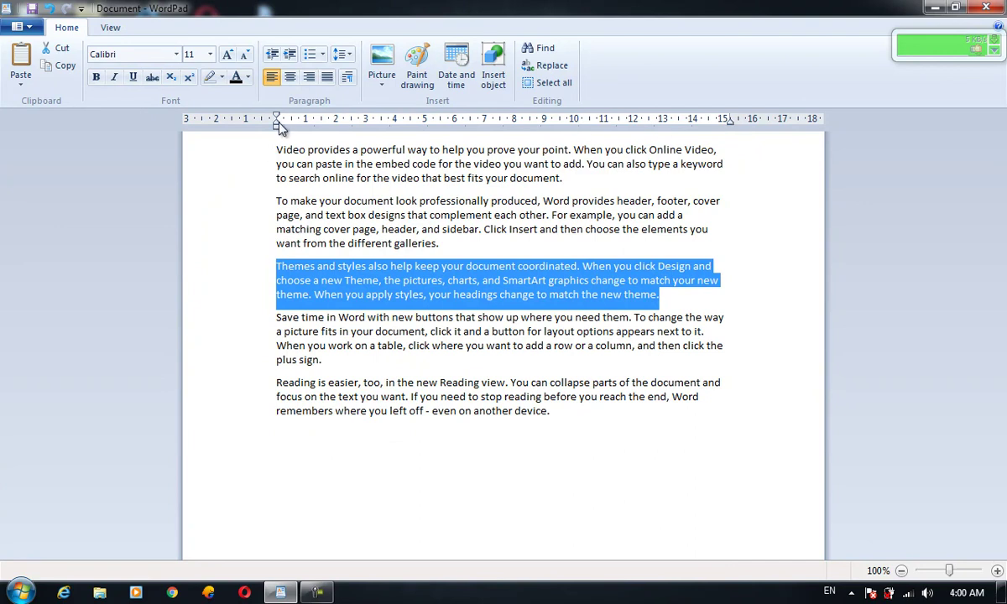
Drag the ruler markers to indent the wrapped lines and push the first line further in.
{"action": "left_click_drag", "start_coordinate": [278, 125], "coordinate": [329, 126]}
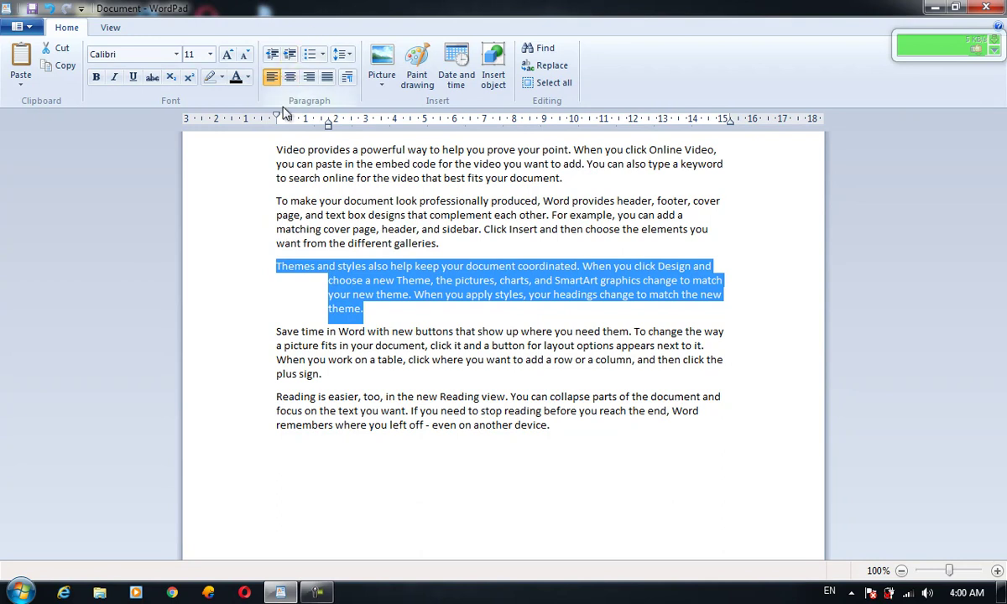
{"action": "left_click_drag", "start_coordinate": [277, 117], "coordinate": [366, 175]}
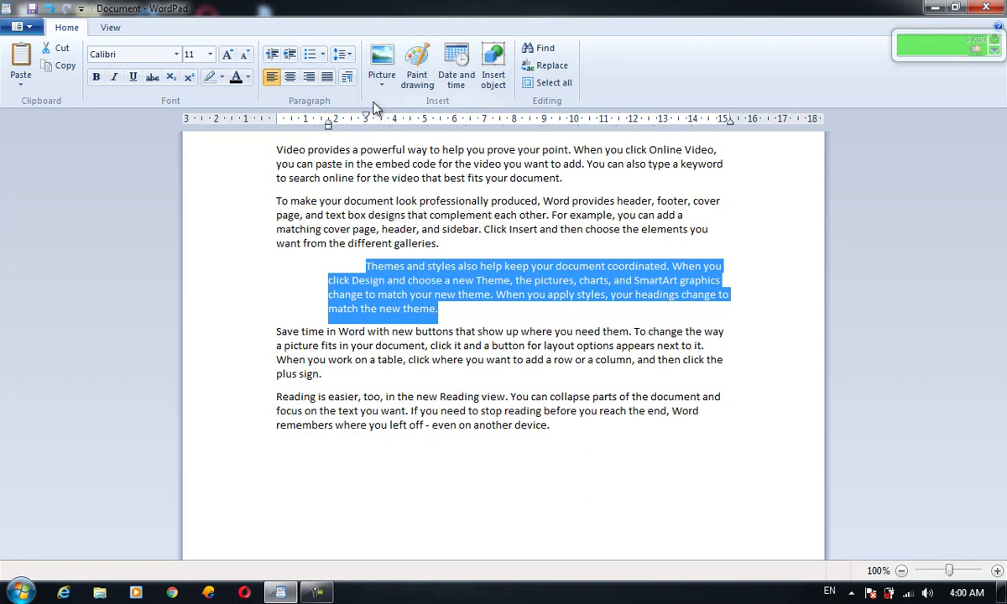
{"action": "left_click_drag", "start_coordinate": [366, 118], "coordinate": [425, 121]}
{"action": "left_click", "coordinate": [459, 251]}
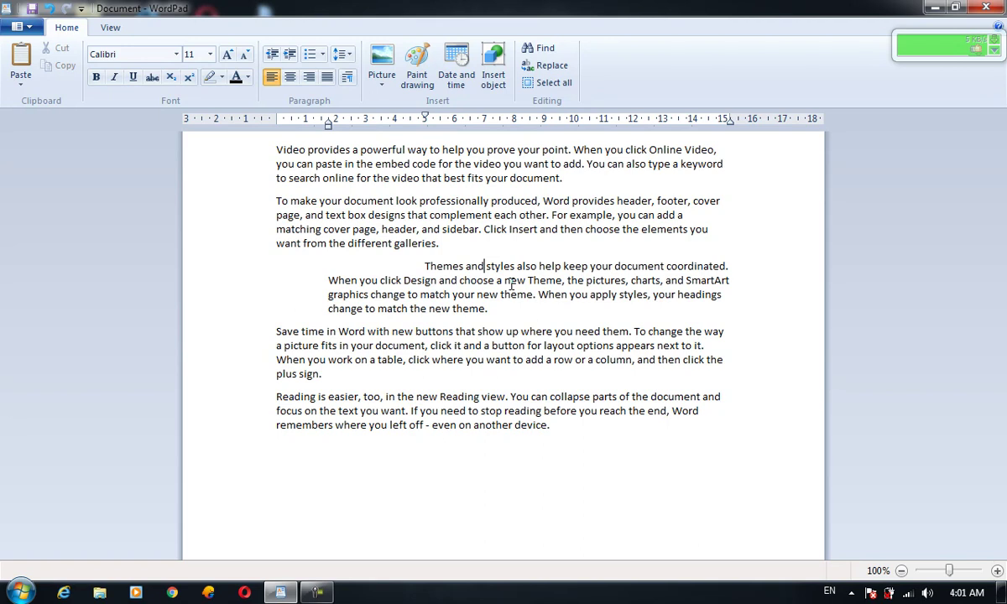
Type random filler letters after 'device.' at the end of the last paragraph.
{"action": "left_click", "coordinate": [126, 32]}
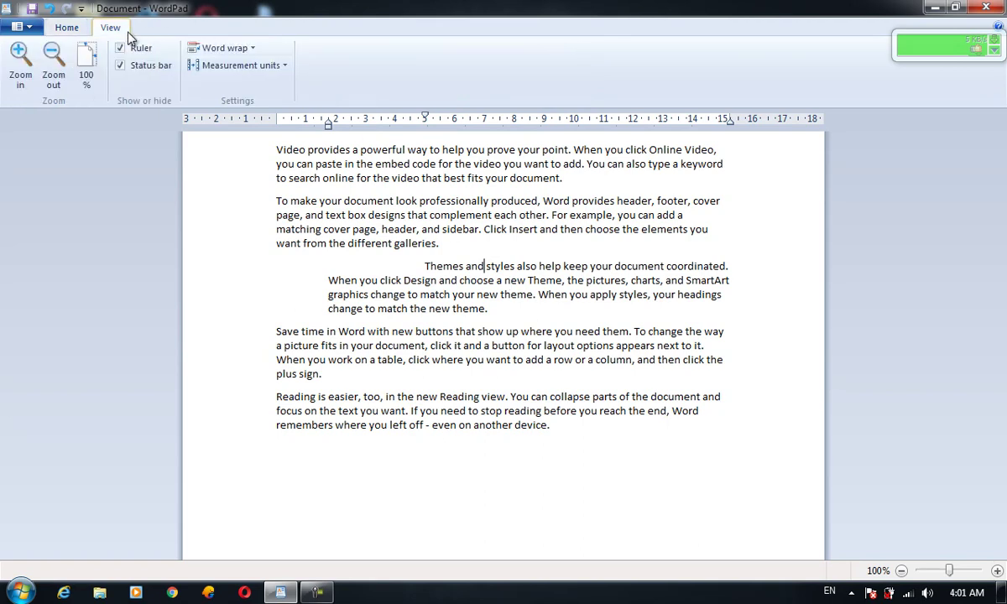
{"action": "left_click", "coordinate": [560, 441]}
{"action": "type", "text": "jsdgf sdghjfgsjdhgf ksdgfjagh sdhjfg shjdg fjshgdf jhs"}
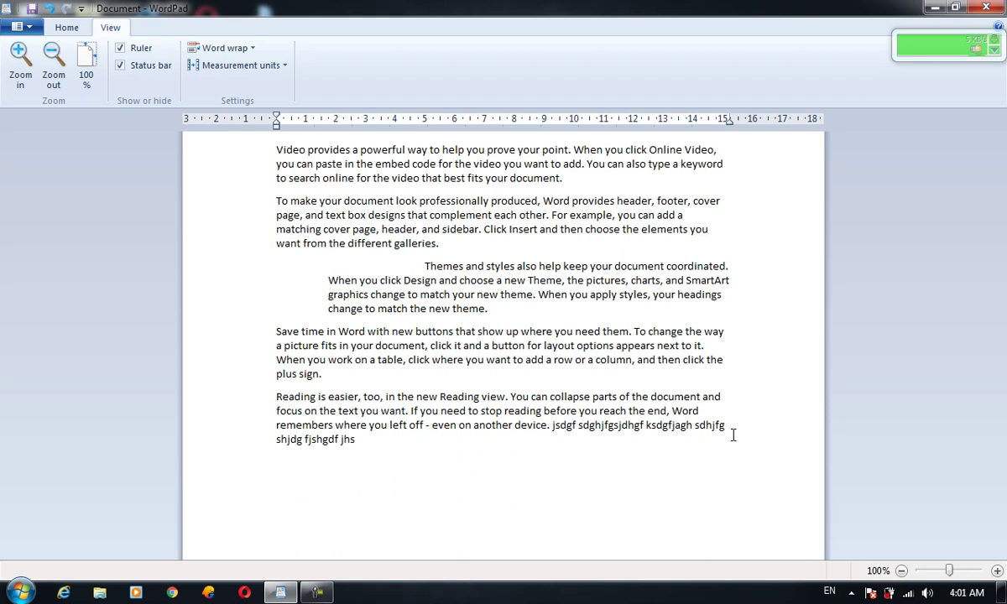
Set word wrap to Wrap to window and add more filler text to the last paragraph.
{"action": "left_click", "coordinate": [252, 49]}
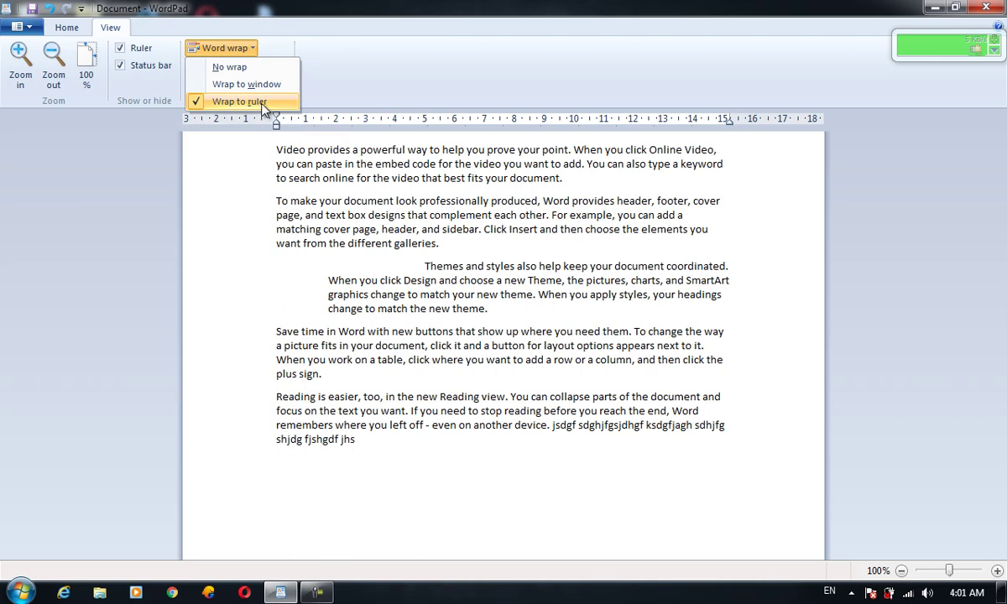
{"action": "left_click", "coordinate": [360, 219]}
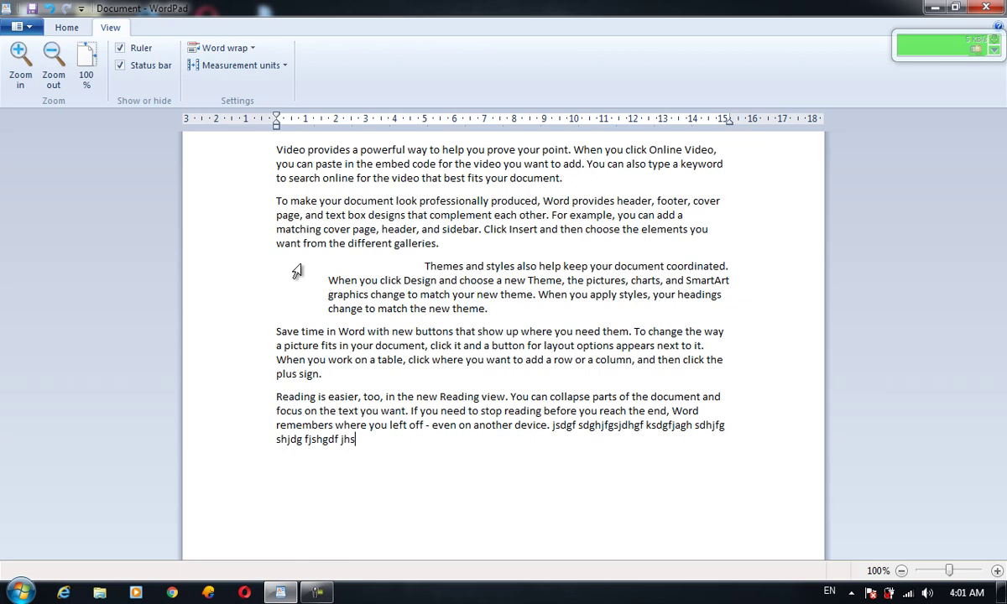
{"action": "left_click", "coordinate": [229, 51]}
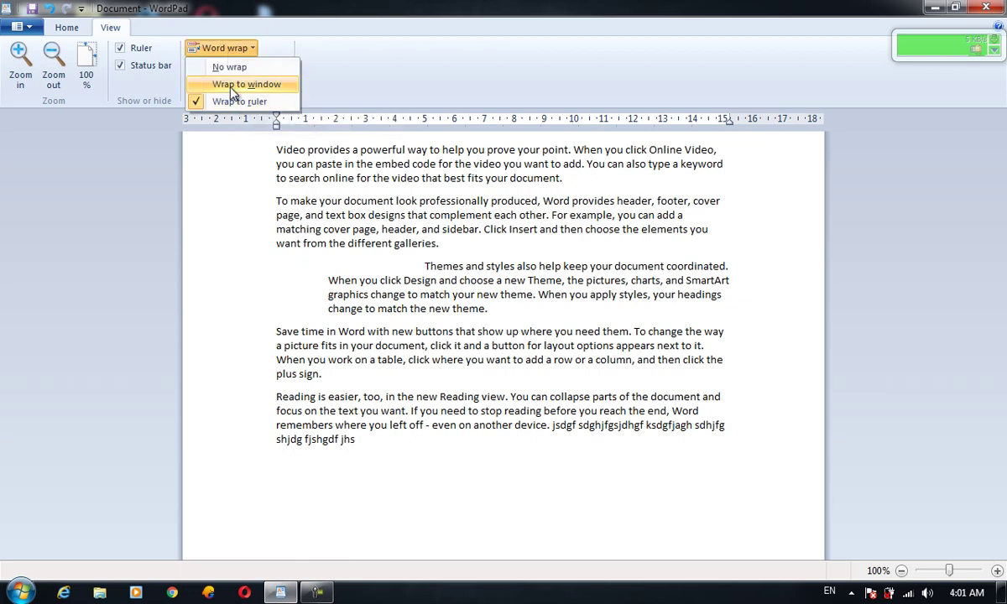
{"action": "left_click", "coordinate": [232, 87]}
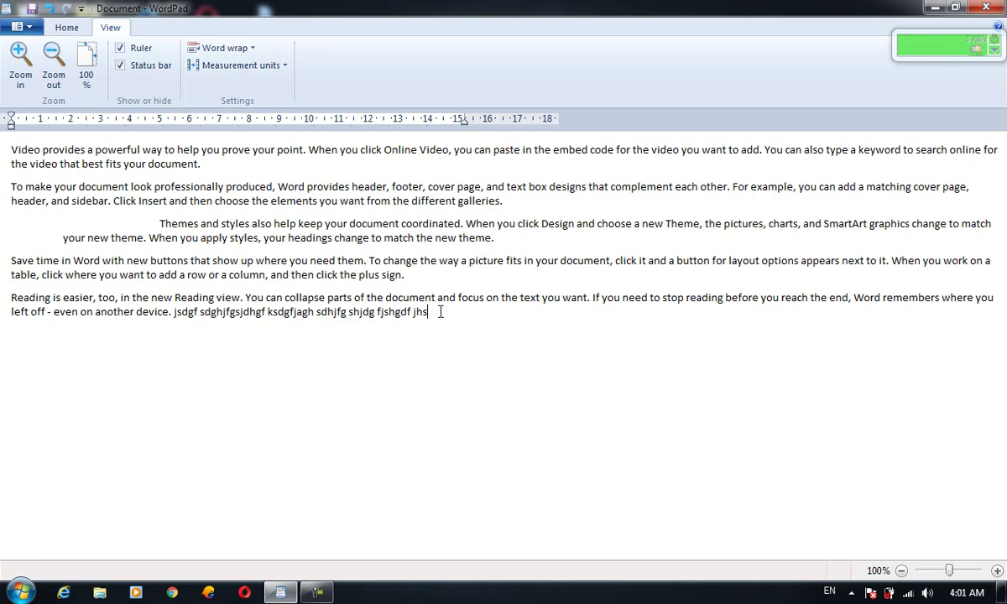
{"action": "type", "text": "sdfsh dghfgsdjfg shkjdg fkjhsgfjsd "}
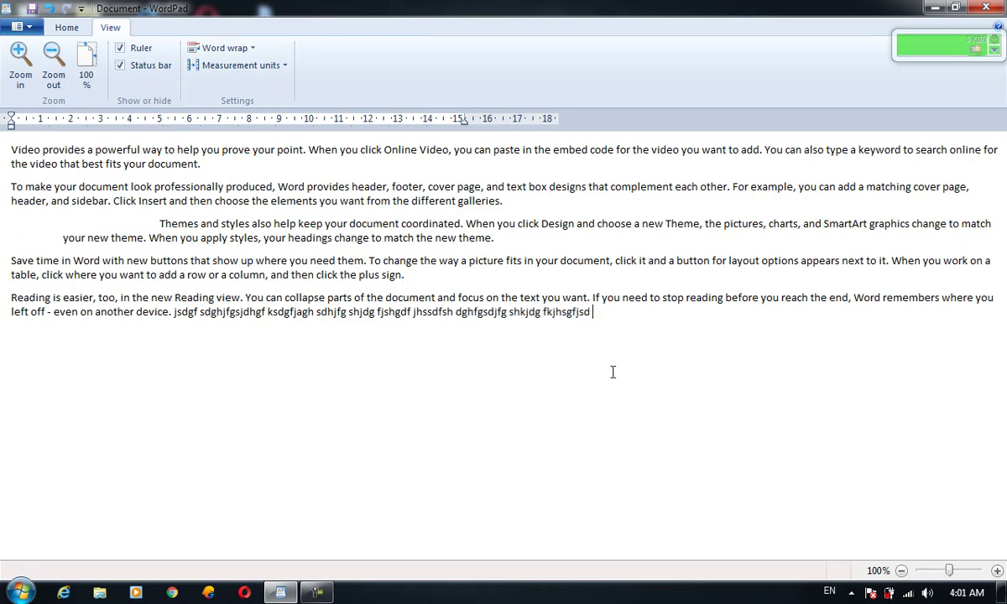
{"action": "type", "text": "fhjsgdjfsgdhjfgshjdgf hjsdg fhjsdg fhjsdgf hjsdg"}
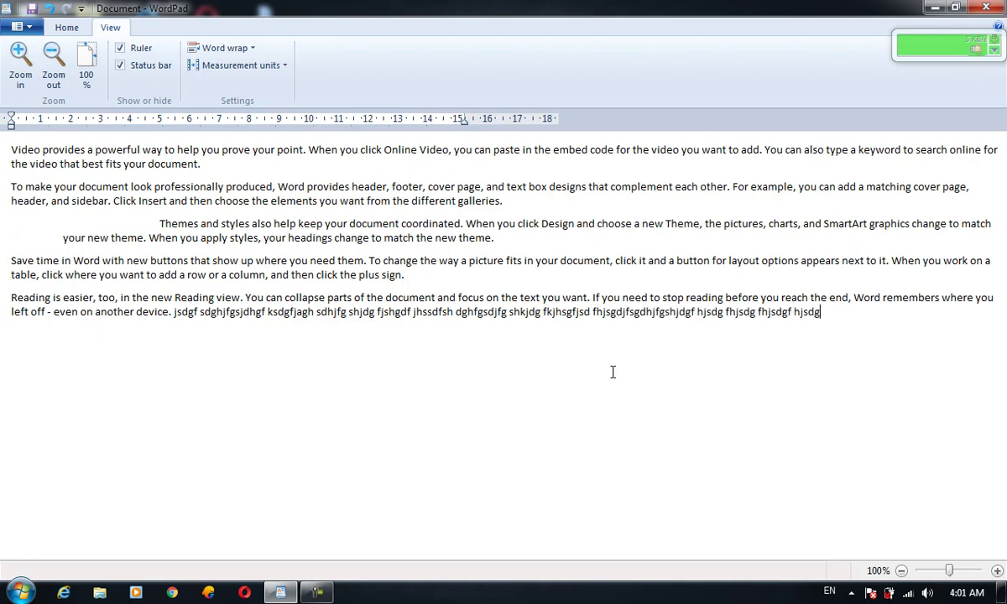
{"action": "type", "text": "fhjsdgd jfhg sdjhgf sjdh gfjsdg fjshdg fjhsg dhjf jhsdg fjhsd fjhs jf shjdfgksdgfjg"}
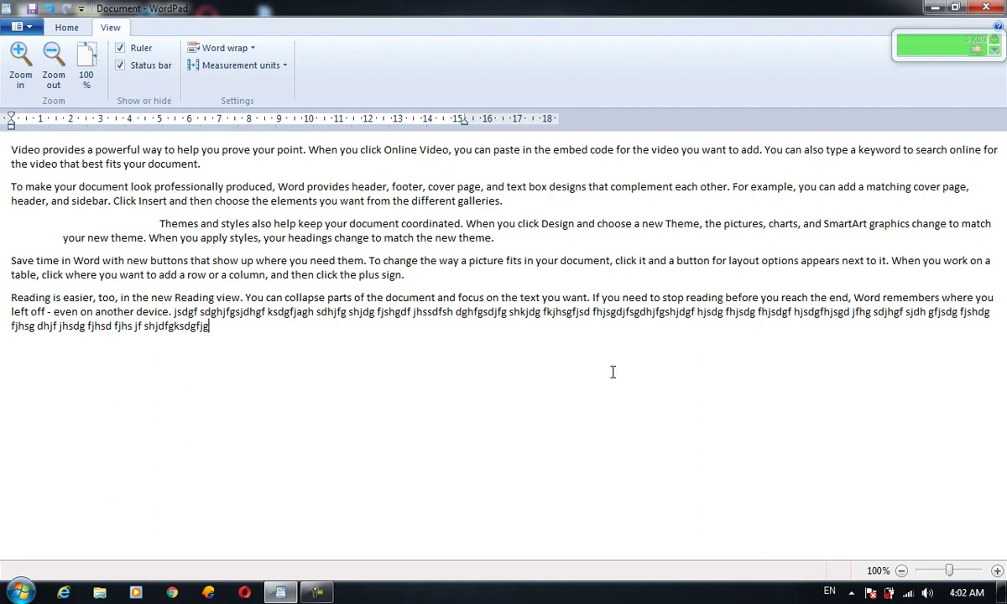
With No wrap, type more filler and a new 'sdfjsd…' line, then choose Wrap to ruler.
{"action": "left_click", "coordinate": [208, 49]}
{"action": "left_click", "coordinate": [228, 66]}
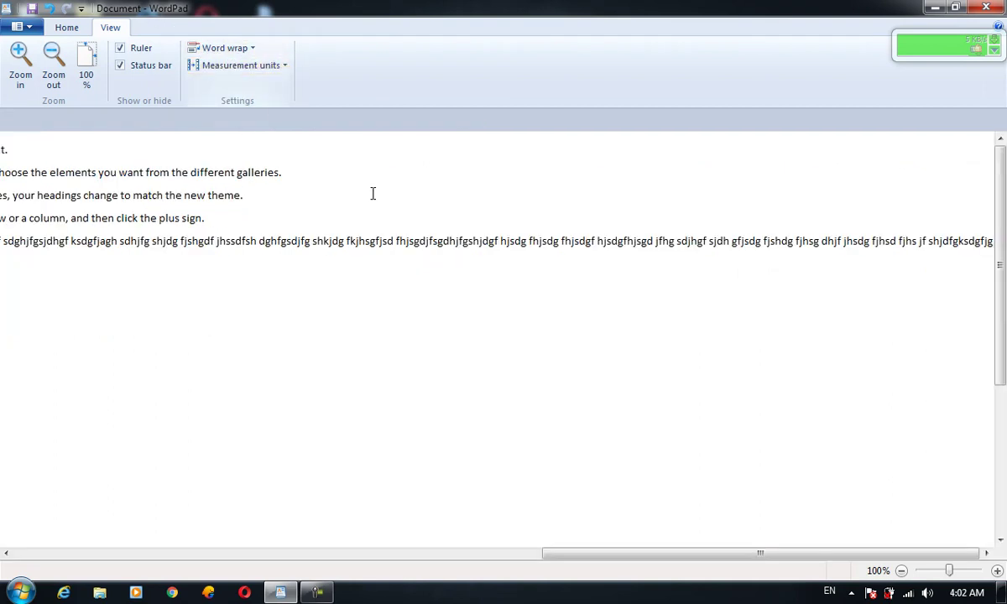
{"action": "type", "text": "sdhjfs dkjfhksdhjfkshdf jkshk fshkdjfh skd hfksdjfh skjdh fksdh fkh skjdf kjs fkh skjd fhshkjdfh  skdhfkjsdhfkjhsdkjf hsd"}
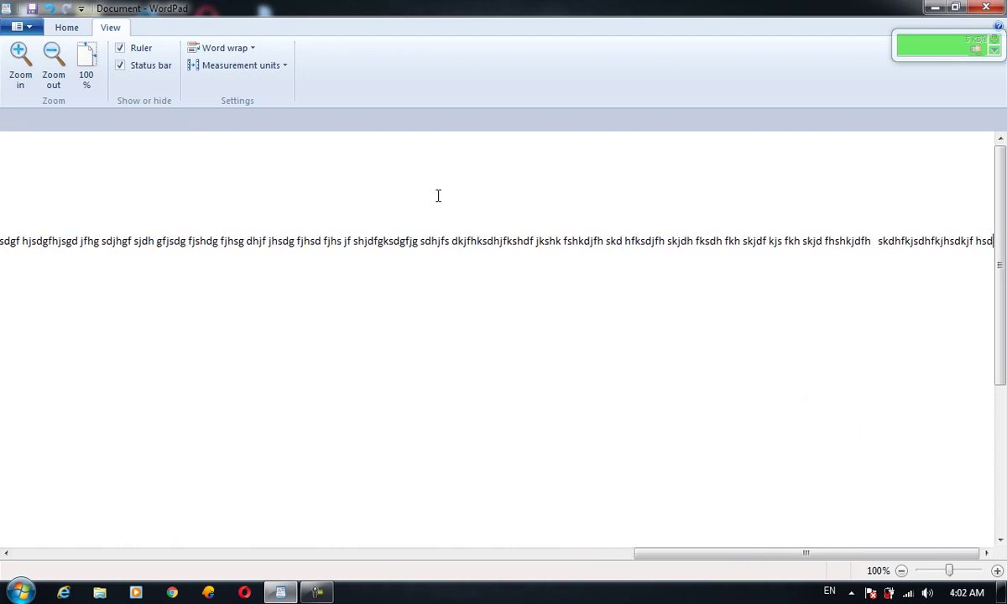
{"action": "key", "text": "Return"}
{"action": "type", "text": "sdfjsd jf"}
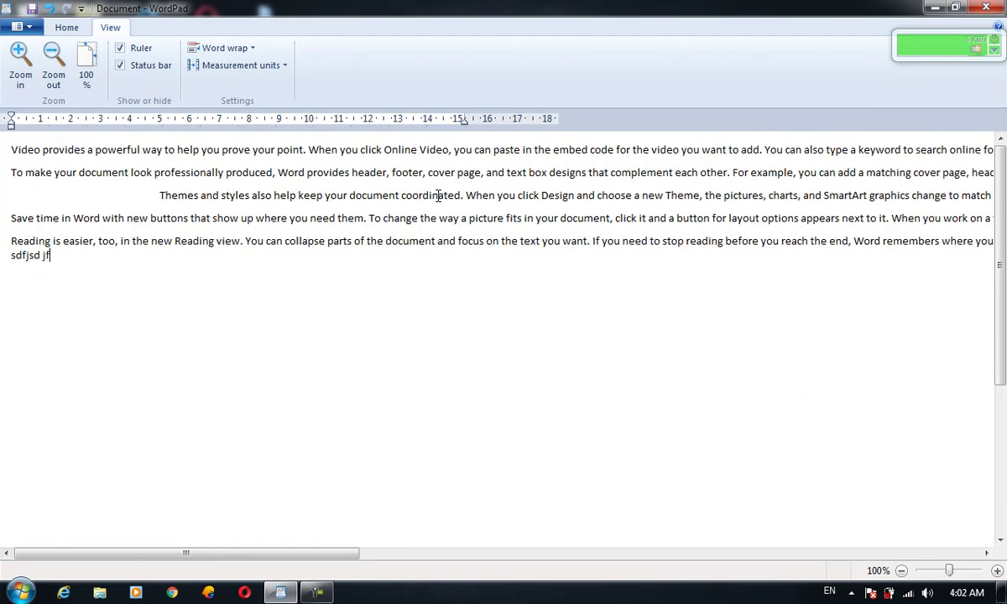
{"action": "type", "text": "kls jfkjsd fkjs dklfjsdklfjskldj"}
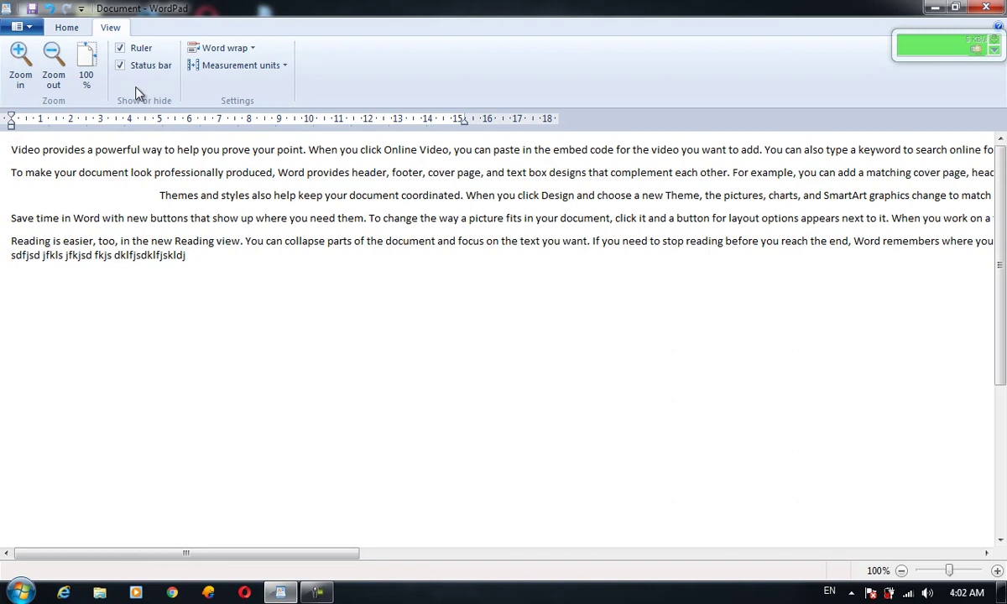
{"action": "left_click", "coordinate": [233, 54]}
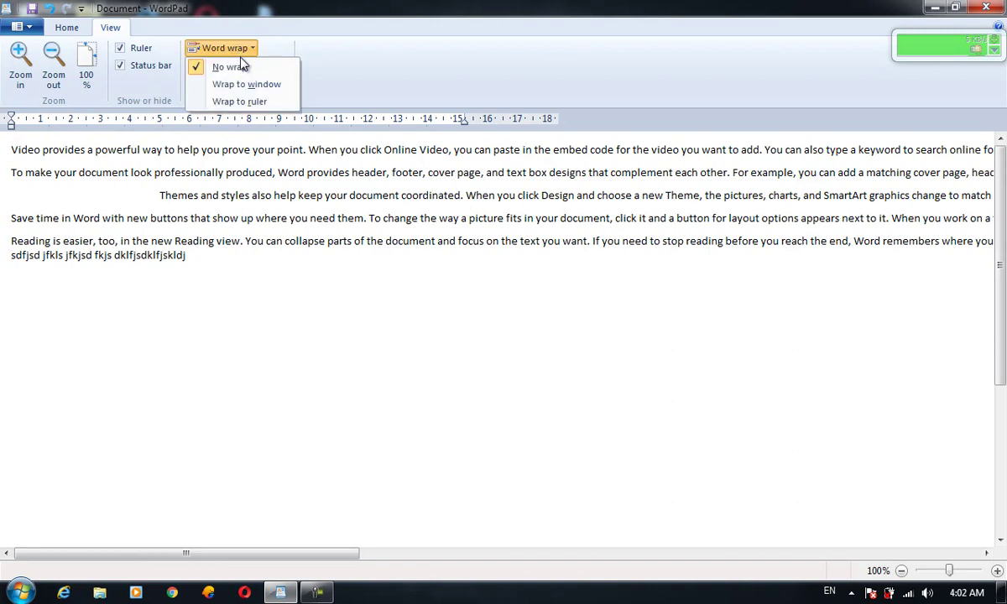
{"action": "left_click", "coordinate": [256, 101]}
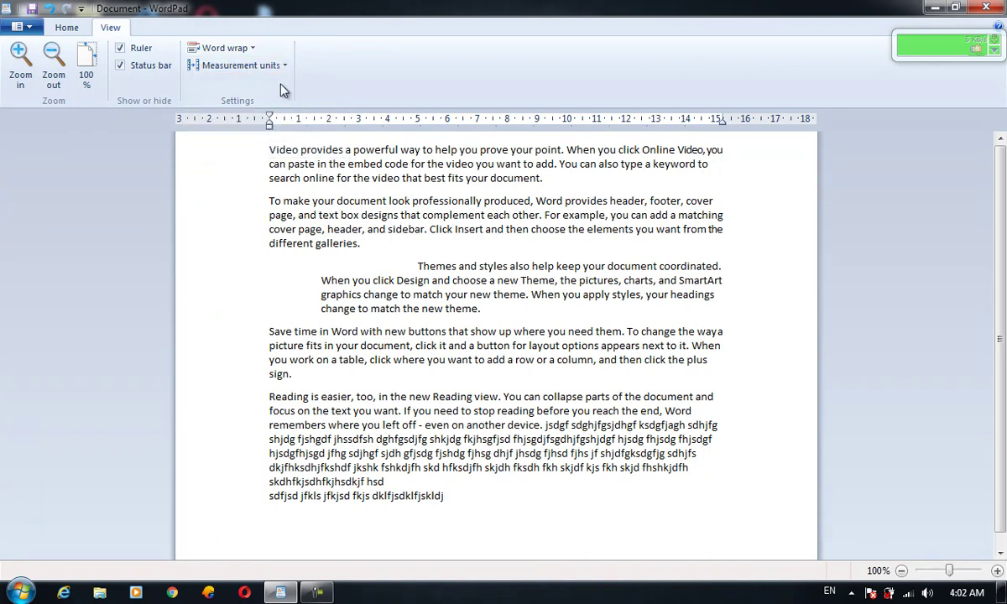
{"action": "left_click", "coordinate": [273, 67]}
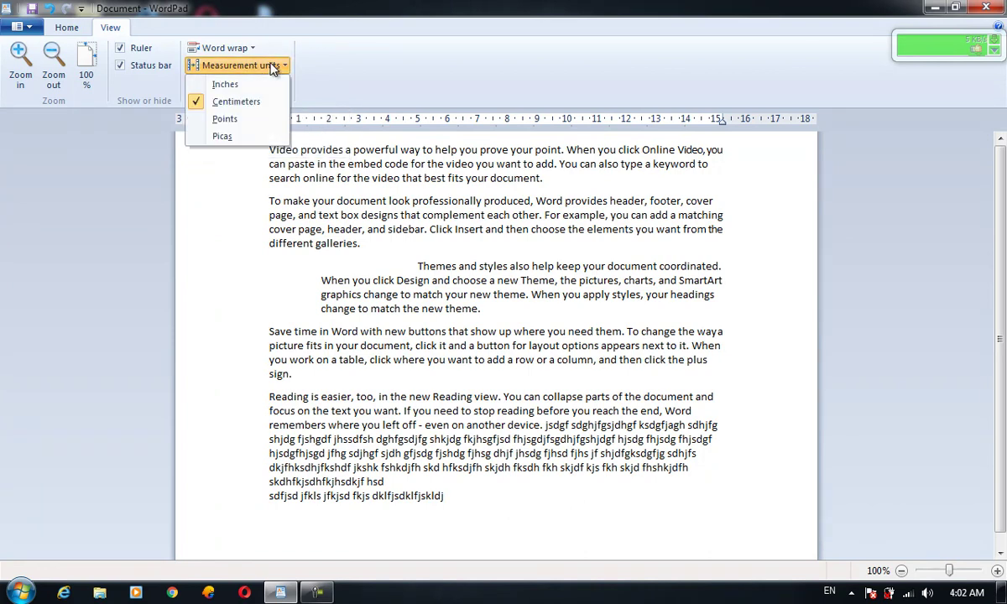
{"action": "left_click", "coordinate": [220, 83]}
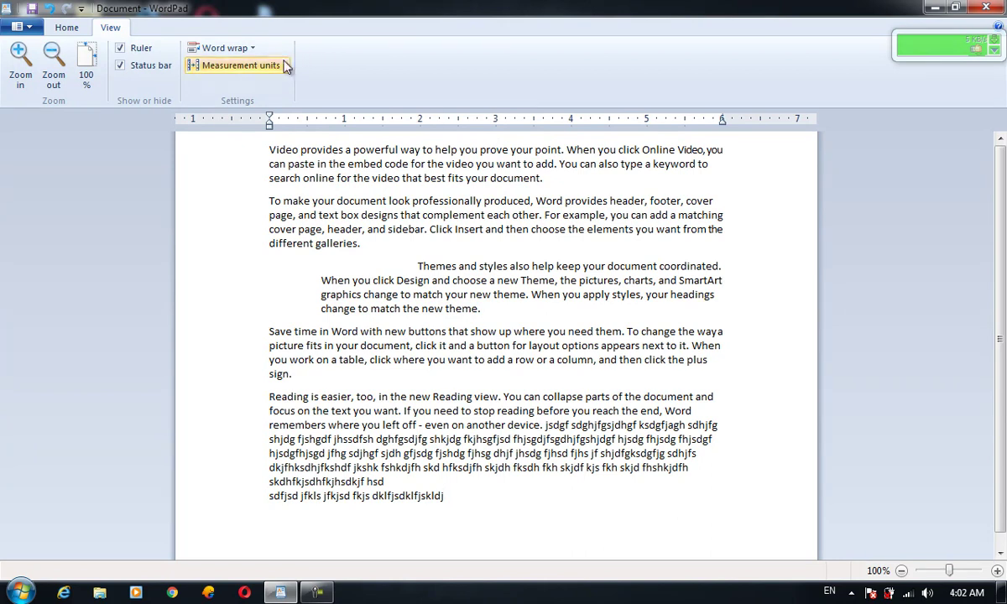
{"action": "left_click", "coordinate": [252, 65]}
{"action": "left_click", "coordinate": [263, 128]}
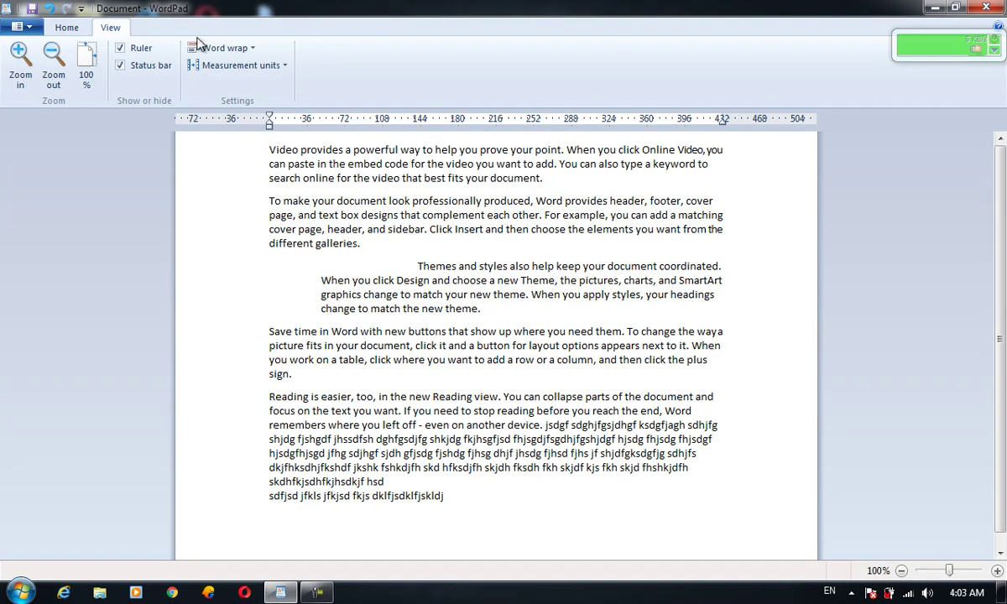
{"action": "left_click", "coordinate": [193, 66]}
{"action": "left_click", "coordinate": [223, 136]}
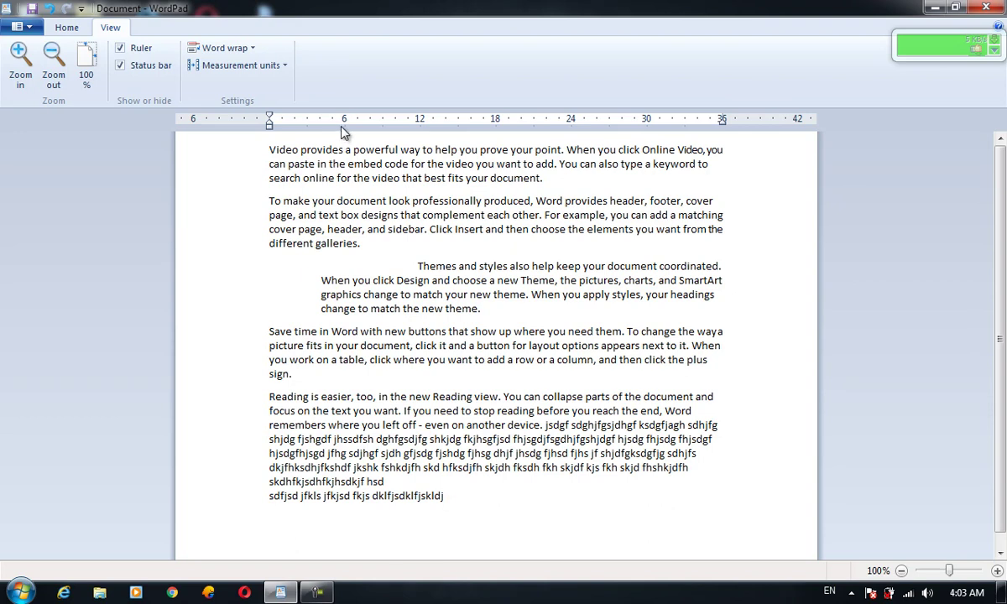
{"action": "left_click", "coordinate": [281, 66]}
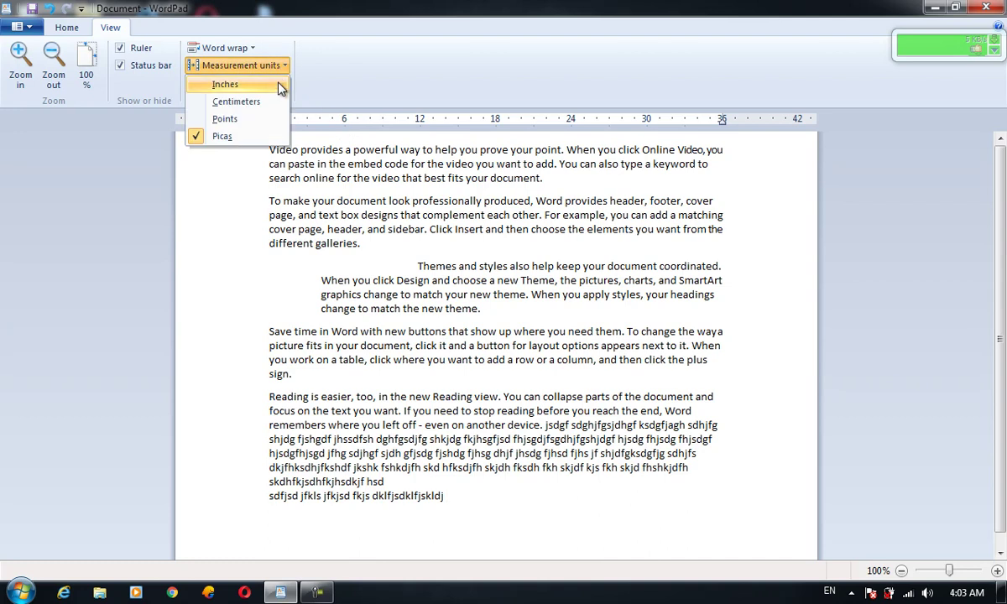
{"action": "left_click", "coordinate": [277, 97]}
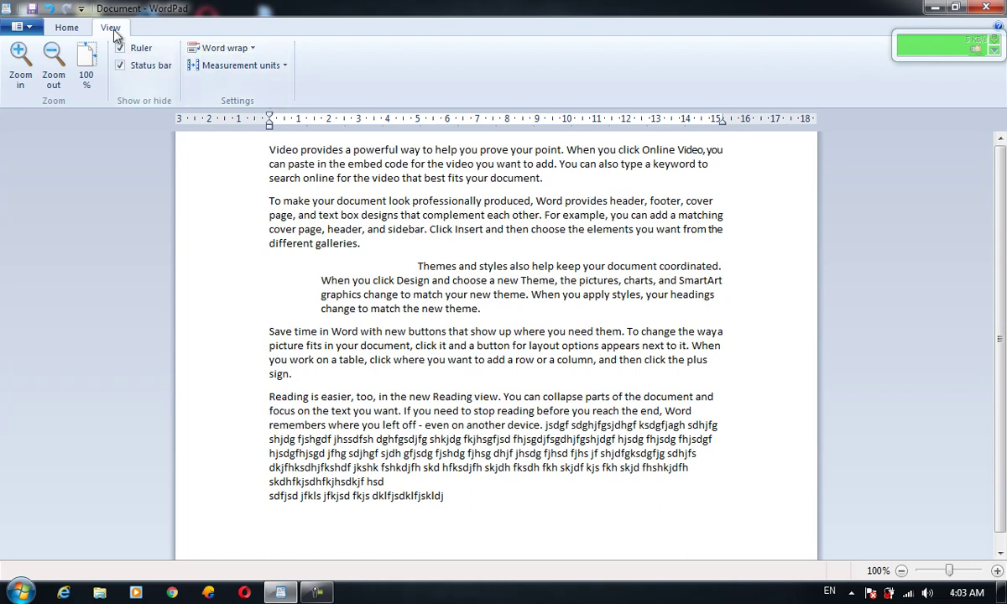
Switch to the Home tab, then open and dismiss the File menu.
{"action": "left_click", "coordinate": [84, 34]}
{"action": "left_click", "coordinate": [311, 266]}
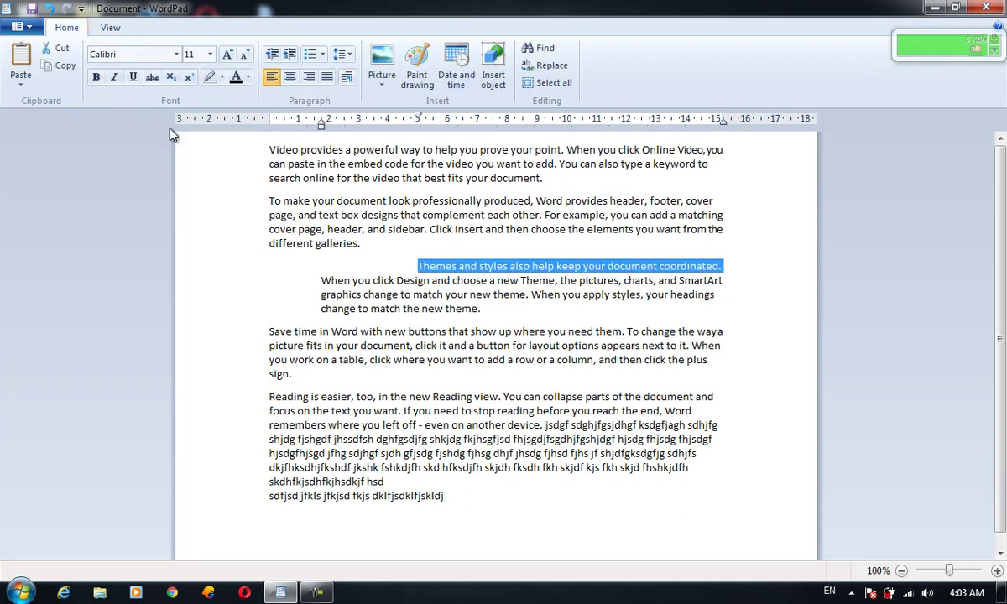
{"action": "left_click", "coordinate": [20, 31]}
{"action": "left_click", "coordinate": [477, 214]}
{"action": "left_click", "coordinate": [501, 216]}
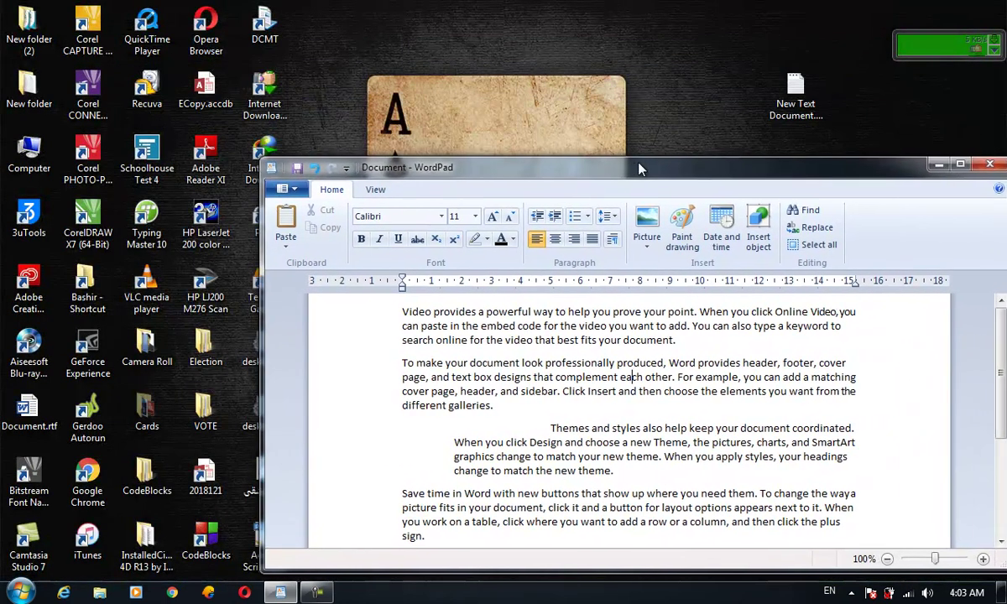
Move the WordPad window around the desktop, then maximize it again.
{"action": "left_click_drag", "start_coordinate": [508, 8], "coordinate": [658, 187]}
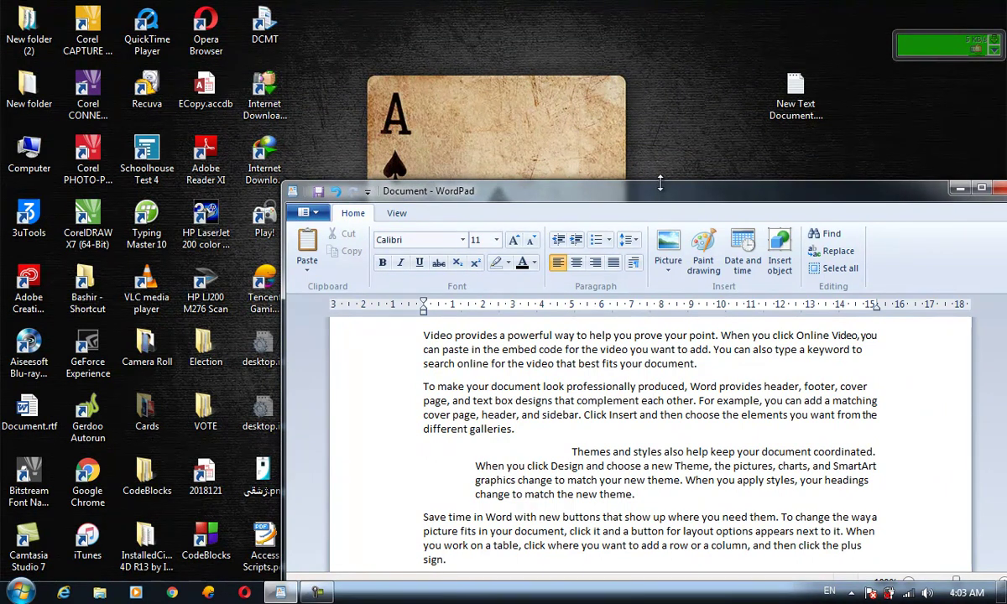
{"action": "left_click_drag", "start_coordinate": [664, 198], "coordinate": [755, 106]}
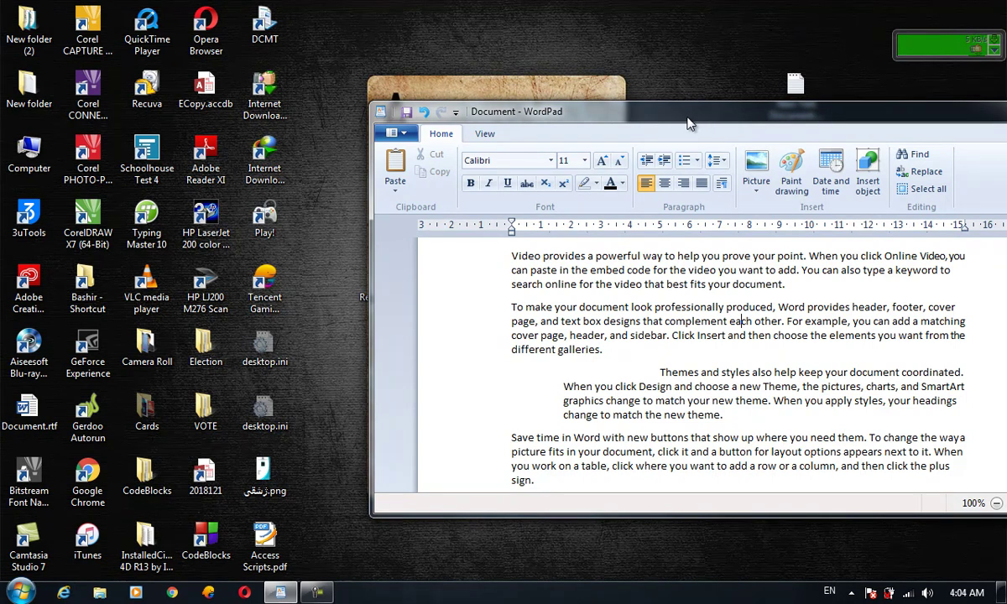
{"action": "left_click_drag", "start_coordinate": [687, 122], "coordinate": [660, 159]}
{"action": "left_click", "coordinate": [793, 99]}
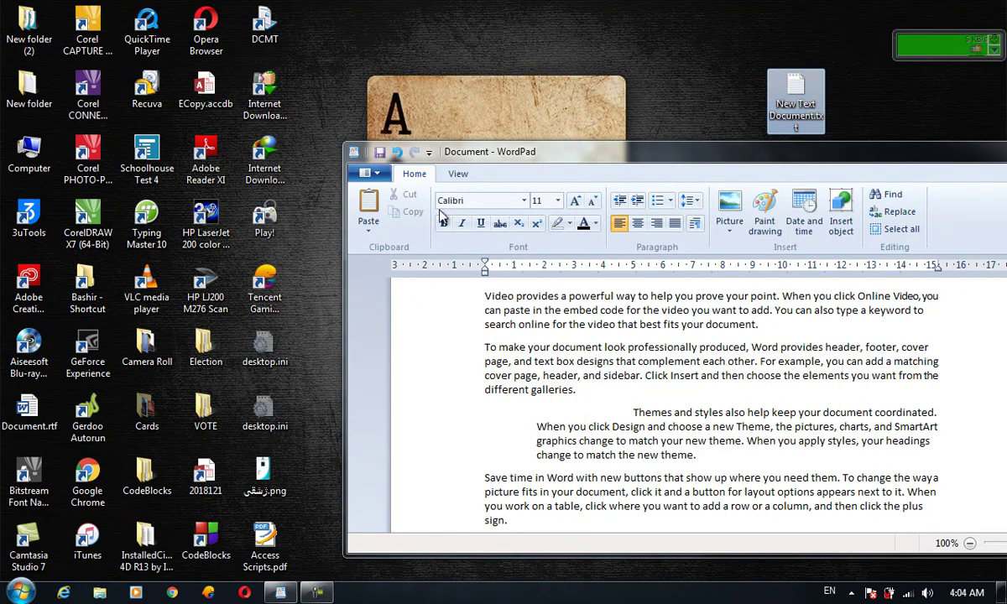
{"action": "double_click", "coordinate": [520, 157]}
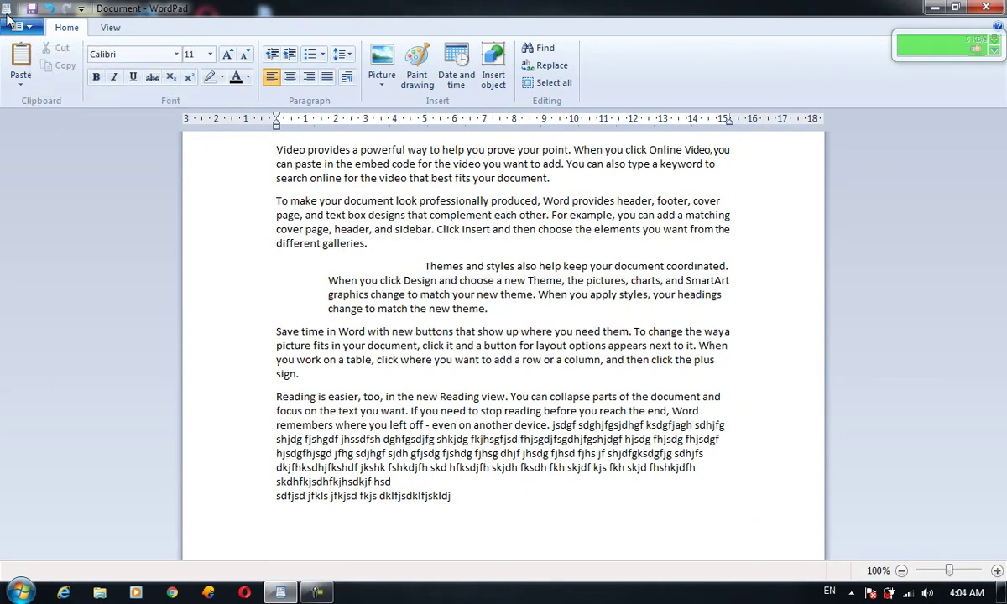
Start a new document from the File menu.
{"action": "left_click", "coordinate": [32, 30]}
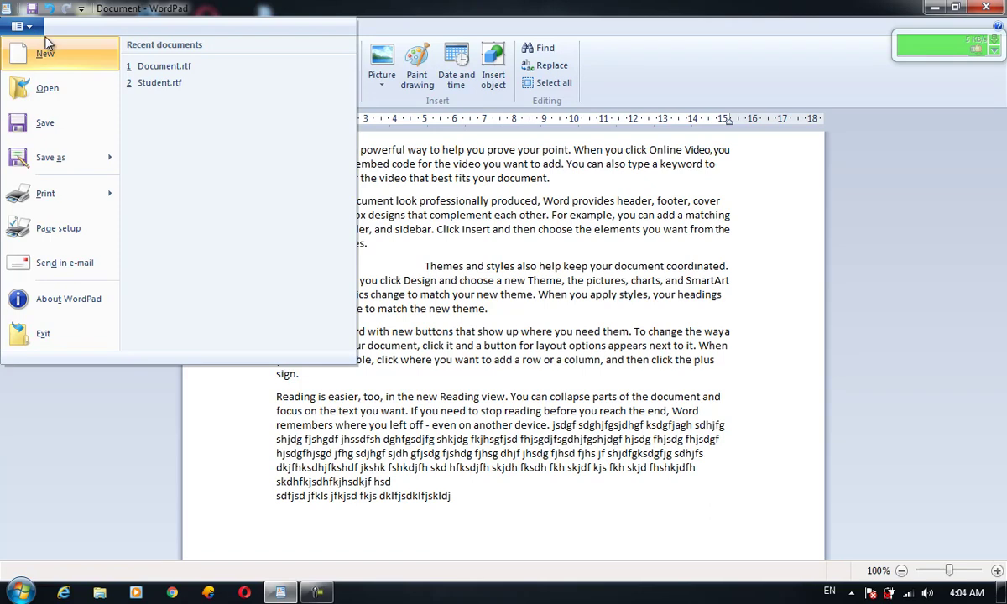
{"action": "left_click", "coordinate": [409, 283]}
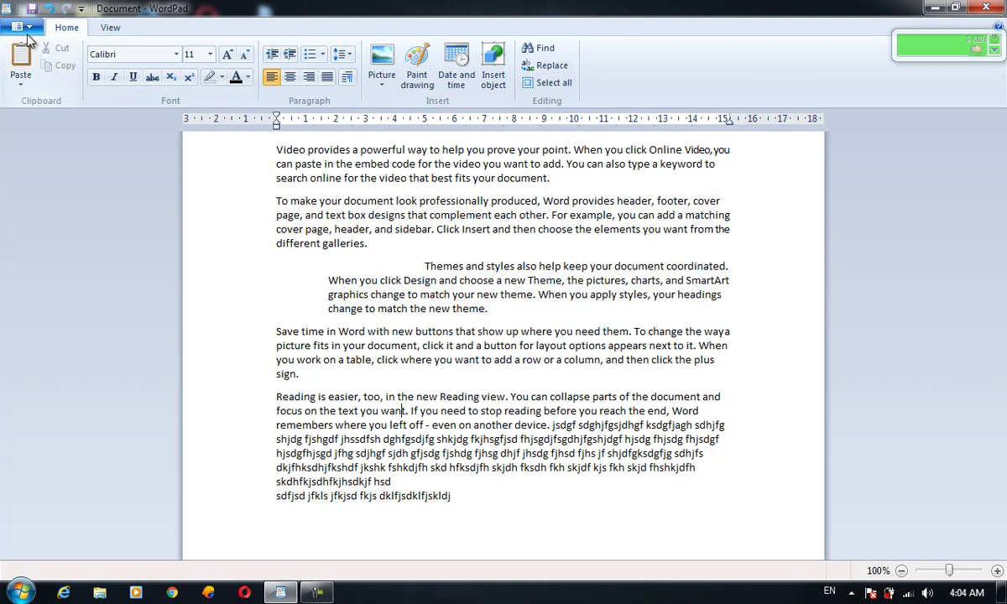
{"action": "left_click", "coordinate": [28, 30]}
{"action": "left_click", "coordinate": [44, 54]}
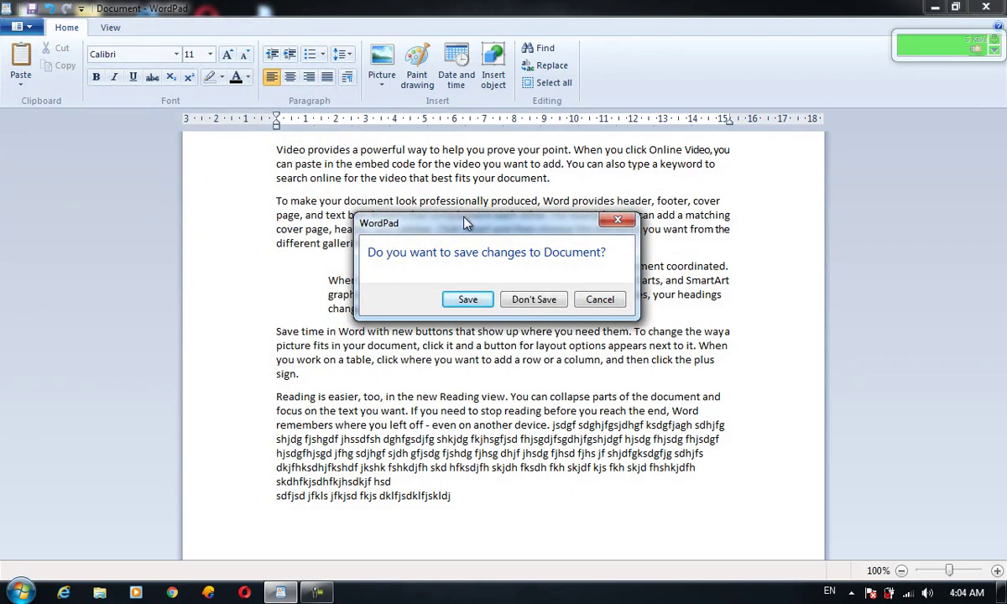
Save the existing text to the Desktop as 'New Letter' in RTF when prompted.
{"action": "left_click_drag", "start_coordinate": [465, 222], "coordinate": [380, 200]}
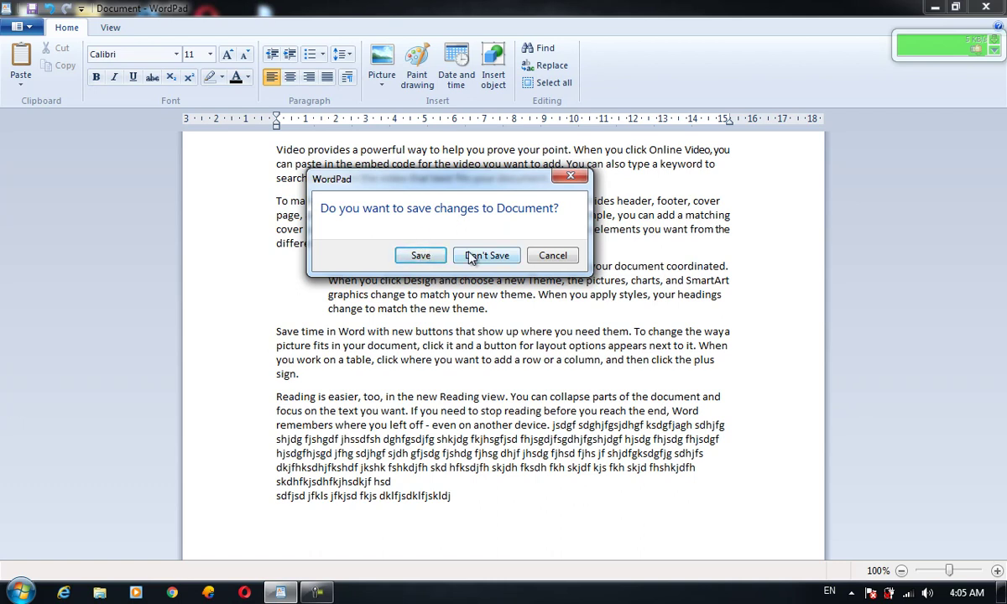
{"action": "left_click", "coordinate": [420, 256]}
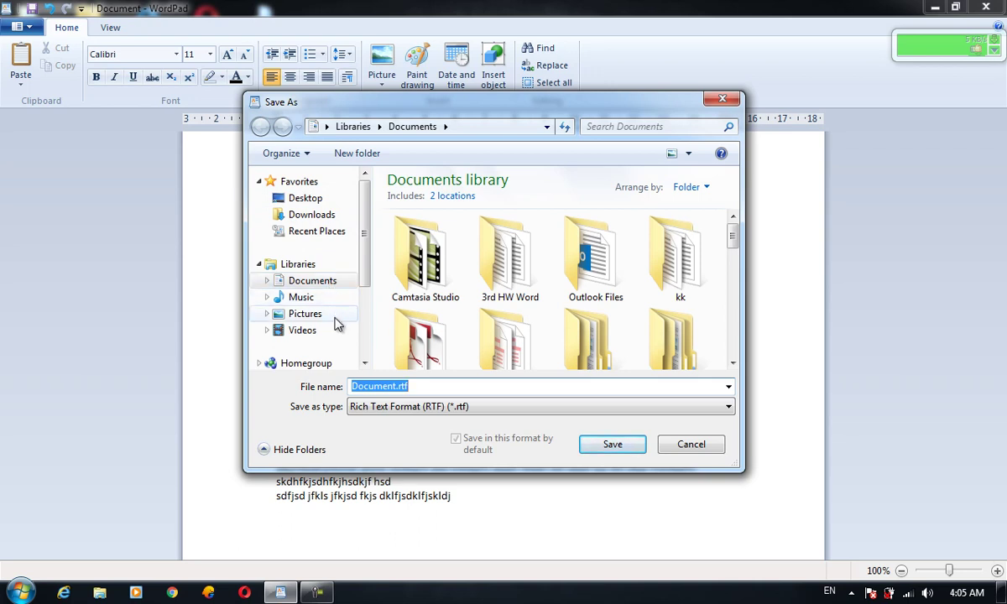
{"action": "left_click", "coordinate": [320, 202]}
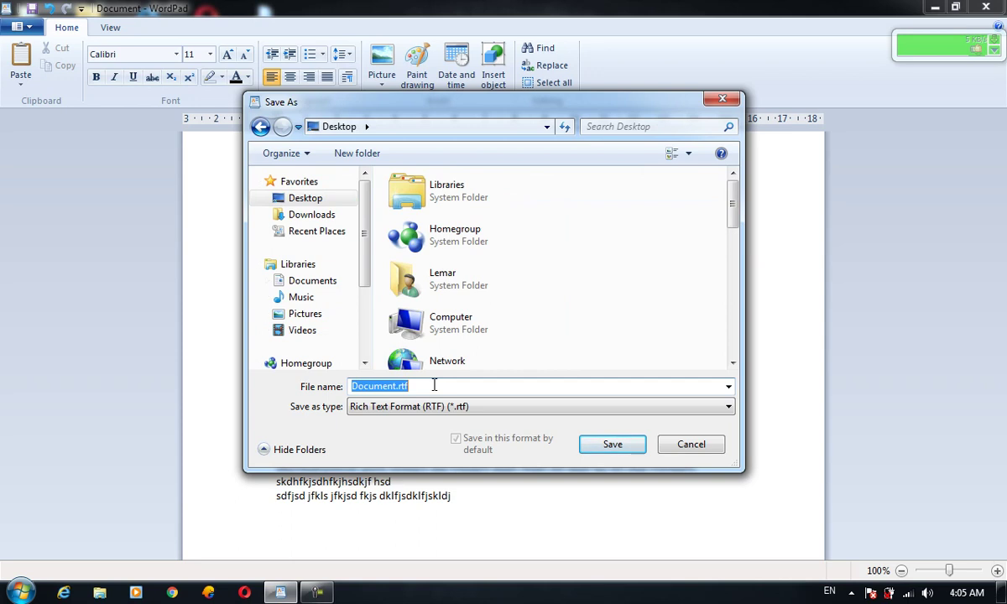
{"action": "type", "text": "New"}
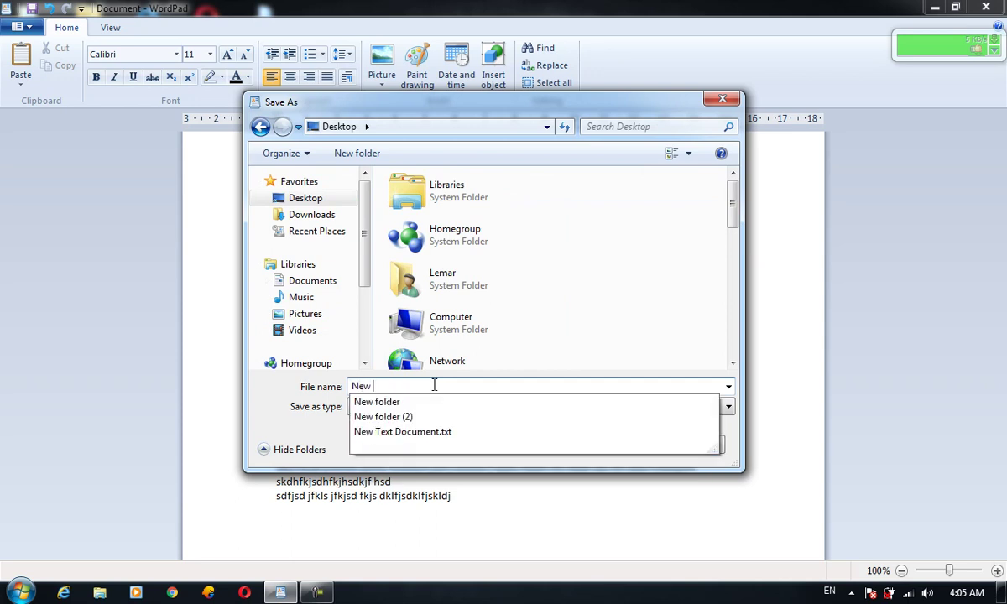
{"action": "type", "text": " Letter"}
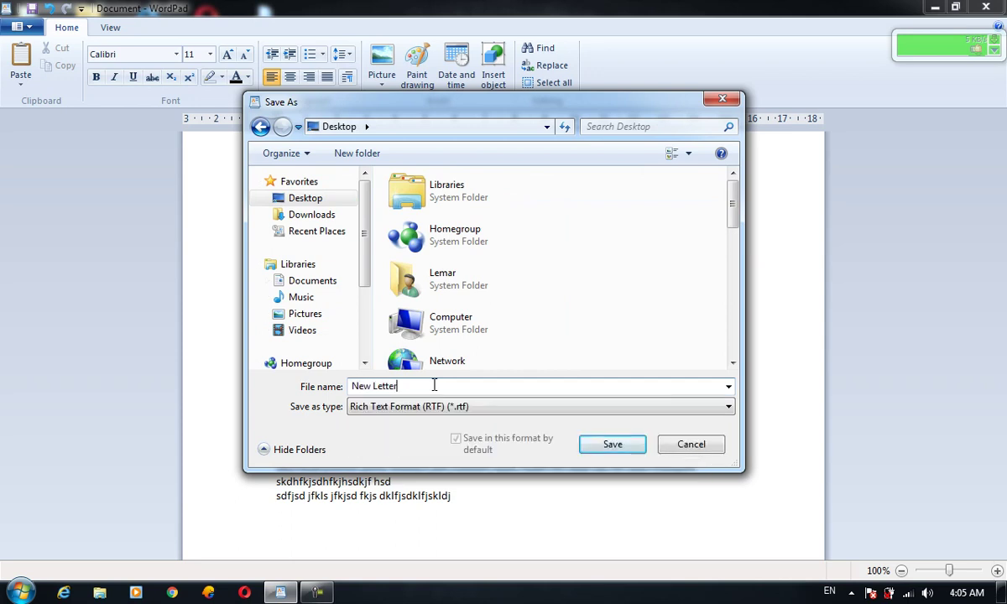
{"action": "left_click", "coordinate": [598, 444]}
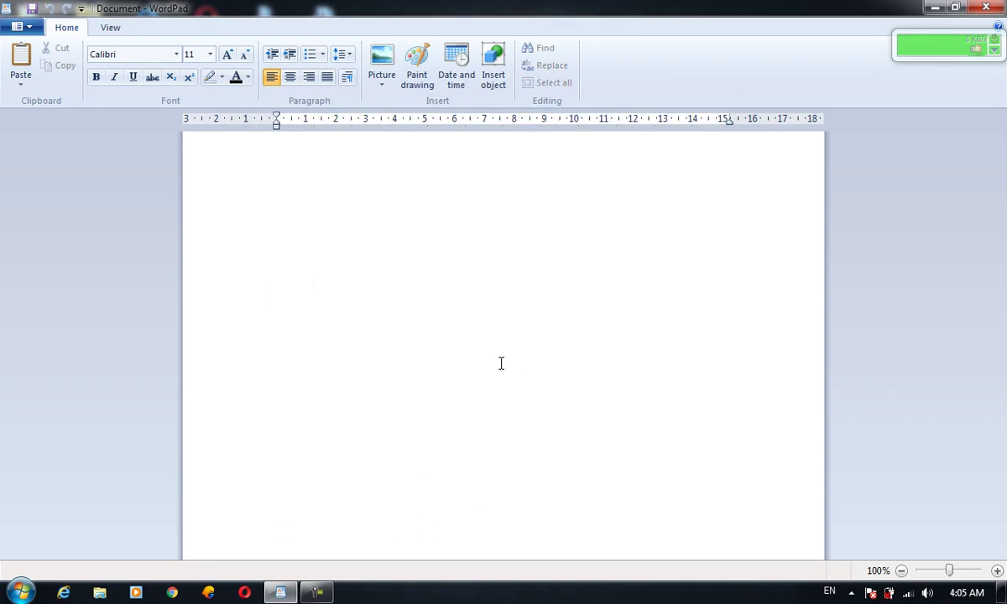
Open New Letter.rtf from the Desktop, choosing Don't Save for the blank document.
{"action": "type", "text": "New"}
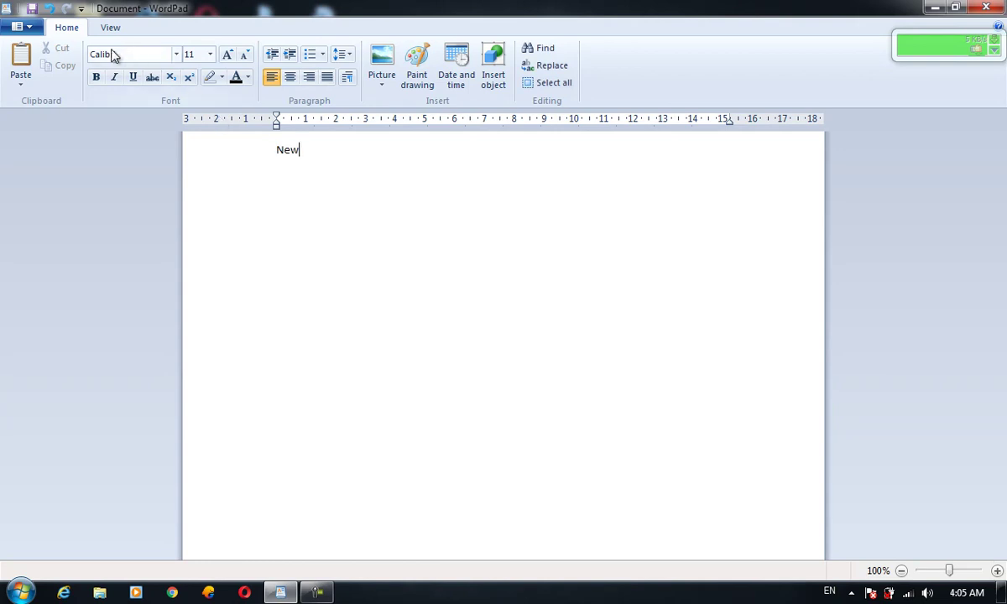
{"action": "left_click", "coordinate": [17, 26]}
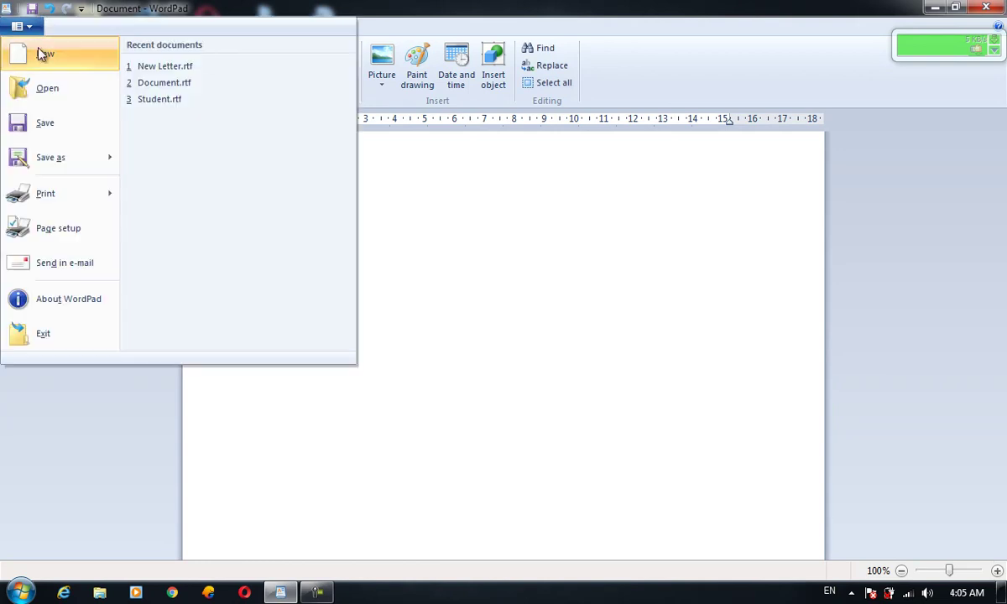
{"action": "left_click", "coordinate": [63, 87]}
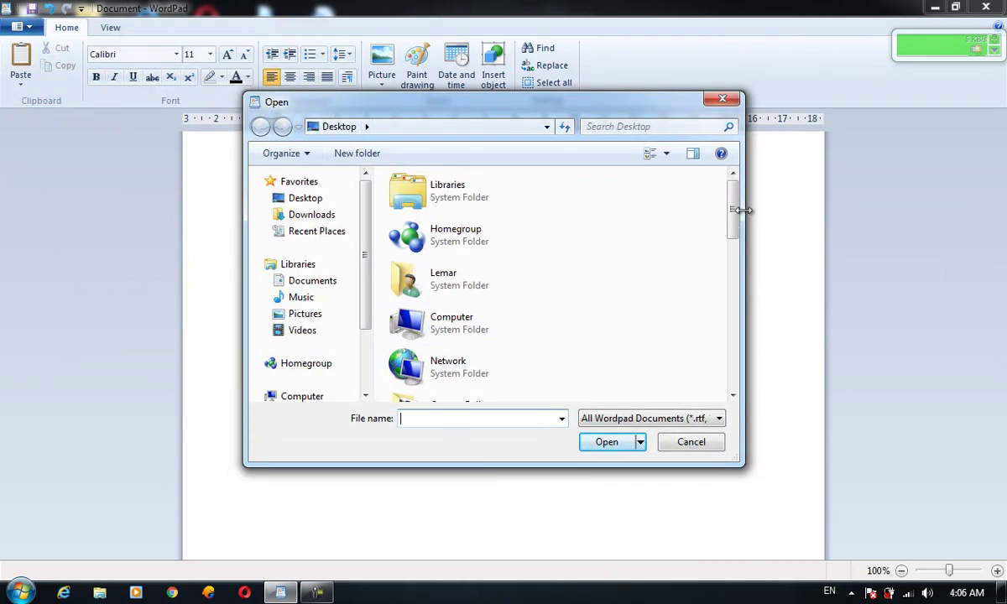
{"action": "left_click_drag", "start_coordinate": [734, 214], "coordinate": [740, 370]}
{"action": "left_click", "coordinate": [470, 336]}
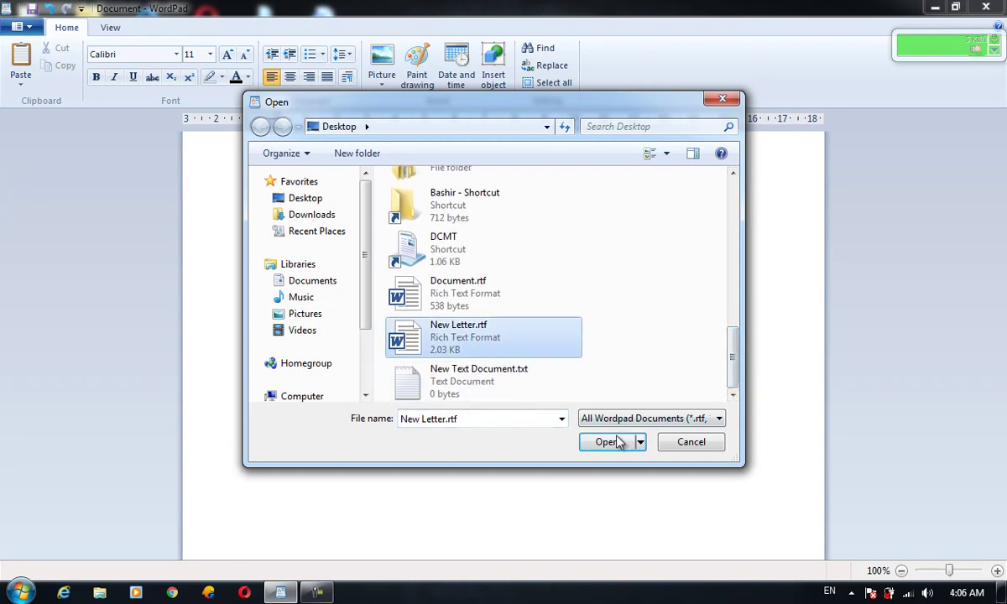
{"action": "left_click", "coordinate": [616, 443]}
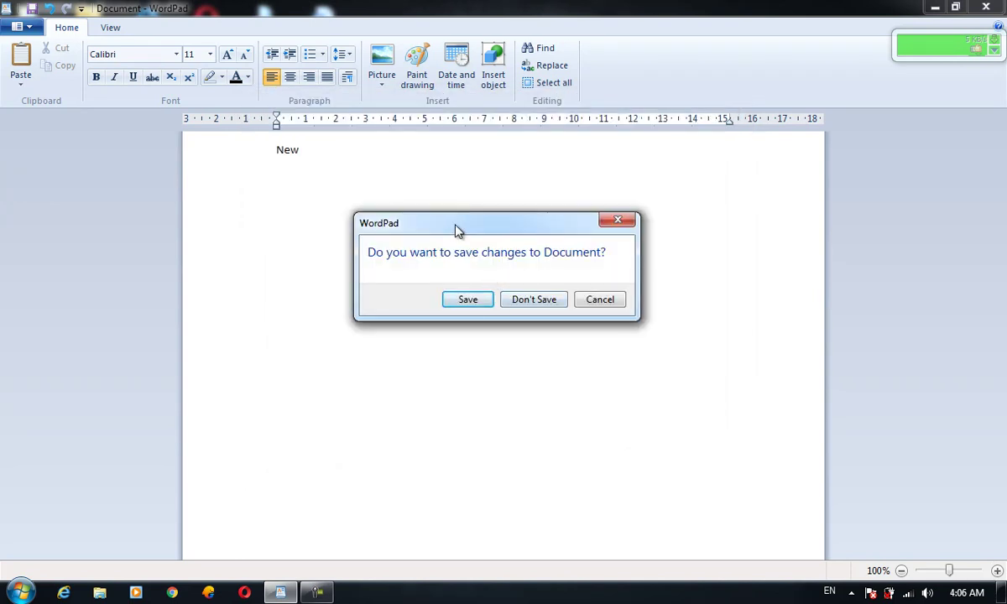
{"action": "left_click_drag", "start_coordinate": [458, 229], "coordinate": [531, 242]}
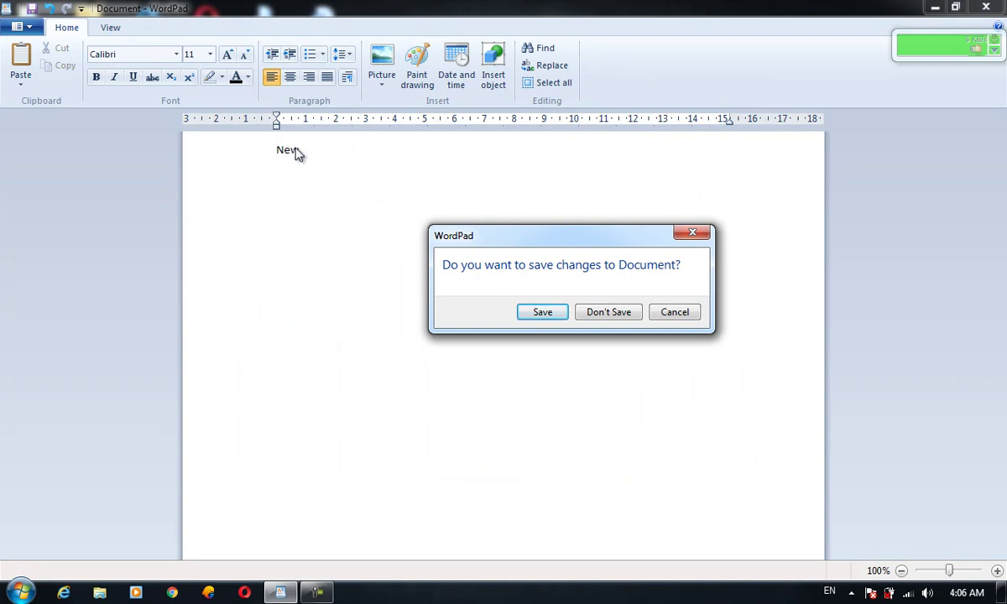
{"action": "left_click", "coordinate": [634, 312]}
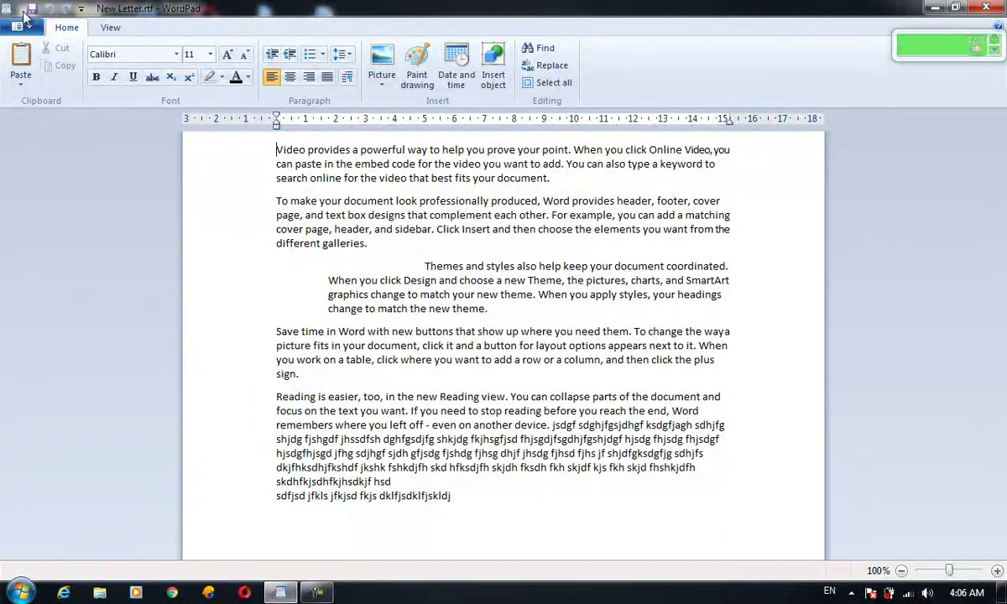
{"action": "left_click", "coordinate": [23, 26]}
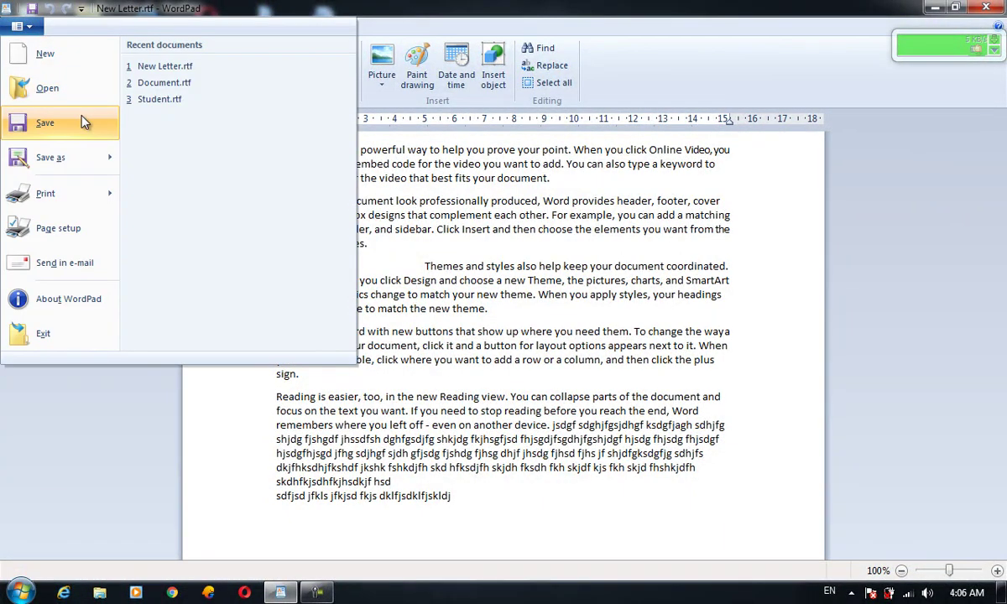
{"action": "left_click", "coordinate": [370, 243]}
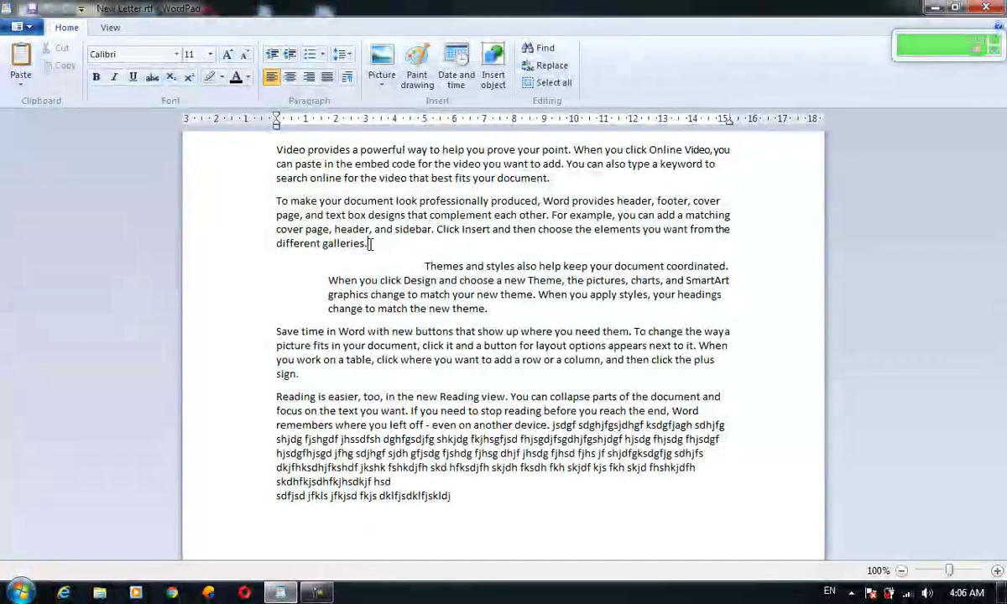
{"action": "left_click_drag", "start_coordinate": [370, 244], "coordinate": [280, 202]}
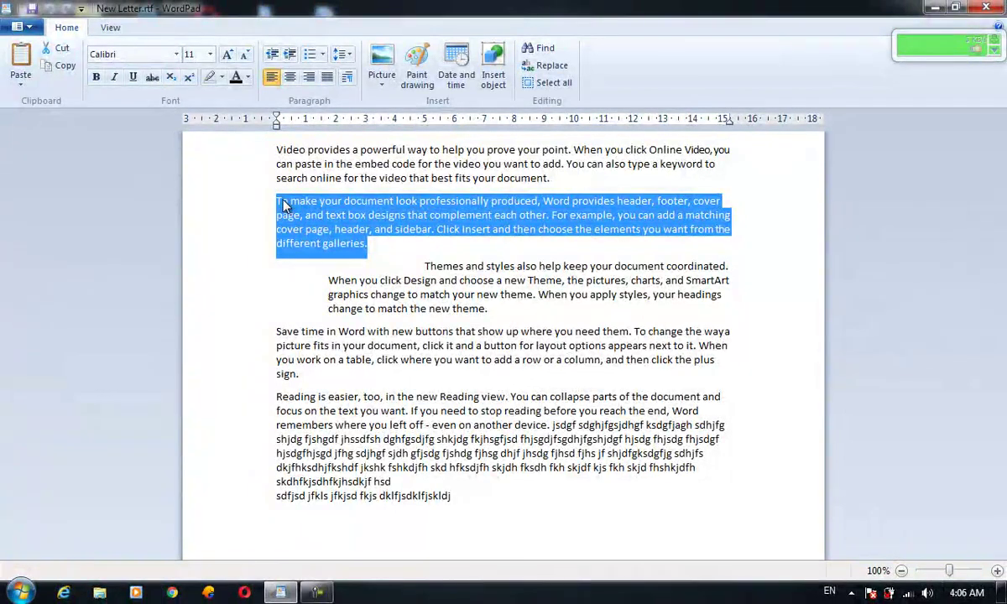
{"action": "key", "text": "Delete"}
{"action": "key", "text": "Delete"}
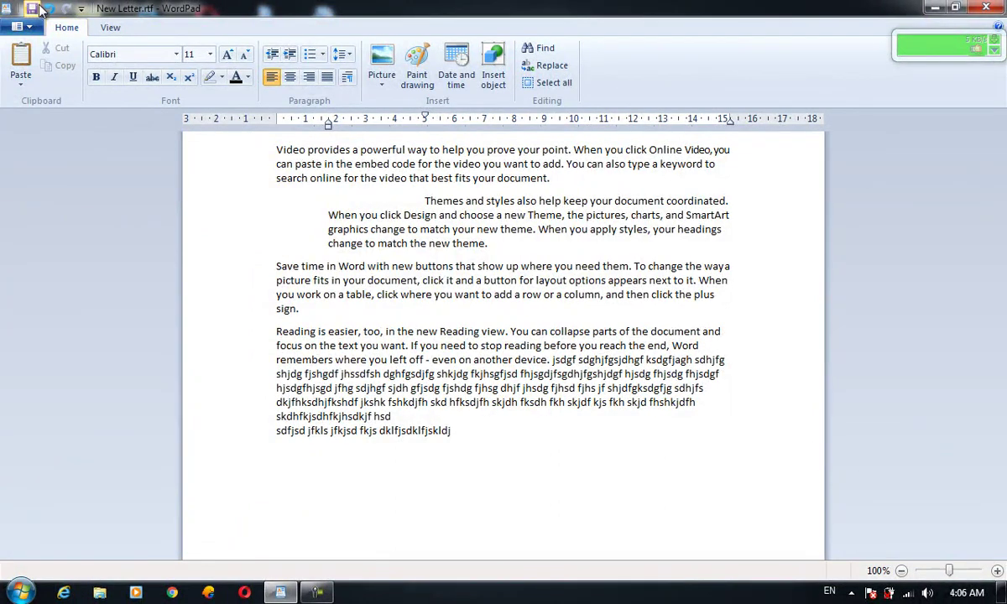
{"action": "left_click", "coordinate": [21, 26]}
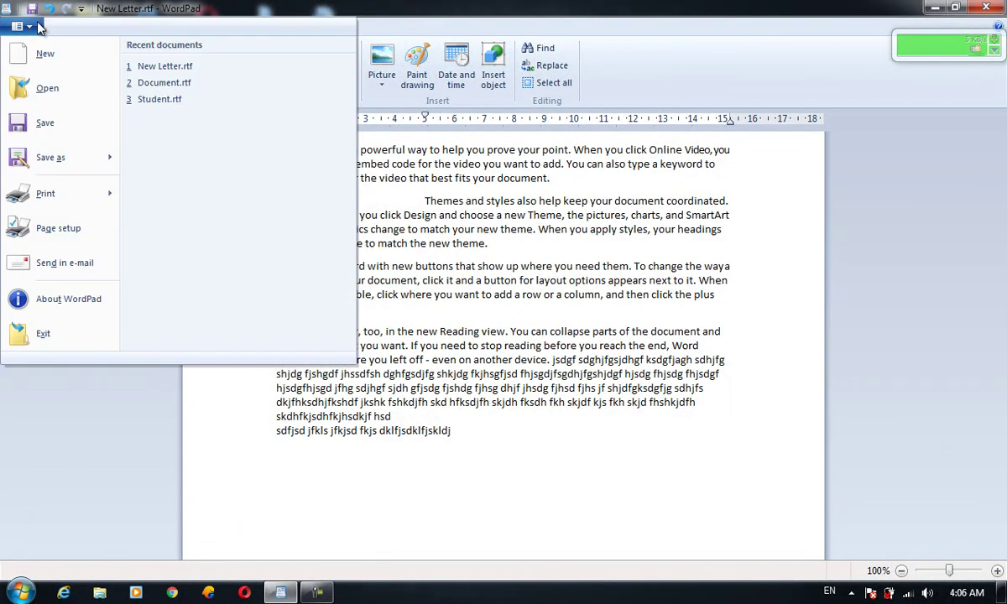
{"action": "left_click", "coordinate": [61, 134]}
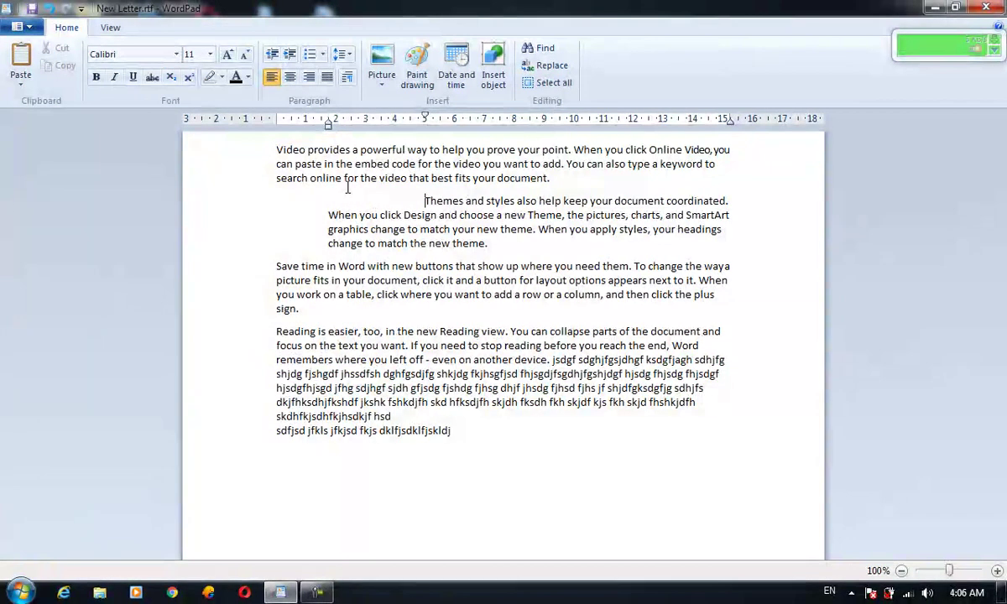
Make all of the letter's text bold at 36-point size.
{"action": "key", "text": "ctrl+a"}
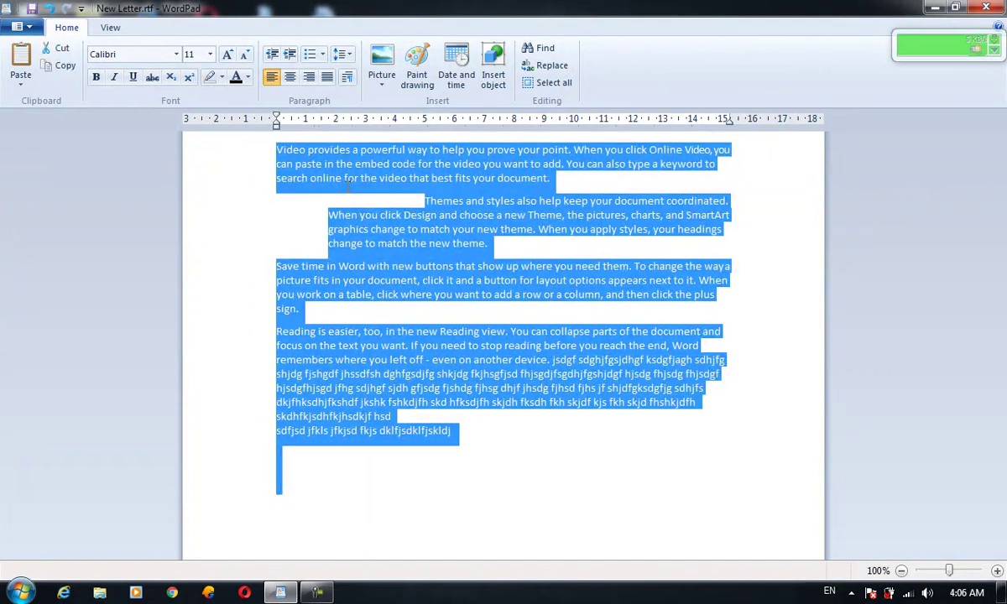
{"action": "key", "text": "ctrl+b"}
{"action": "key", "text": "ctrl+shift+period"}
{"action": "key", "text": "ctrl+shift+period"}
{"action": "key", "text": "ctrl+shift+period"}
{"action": "key", "text": "ctrl+shift+period"}
{"action": "key", "text": "ctrl+shift+period"}
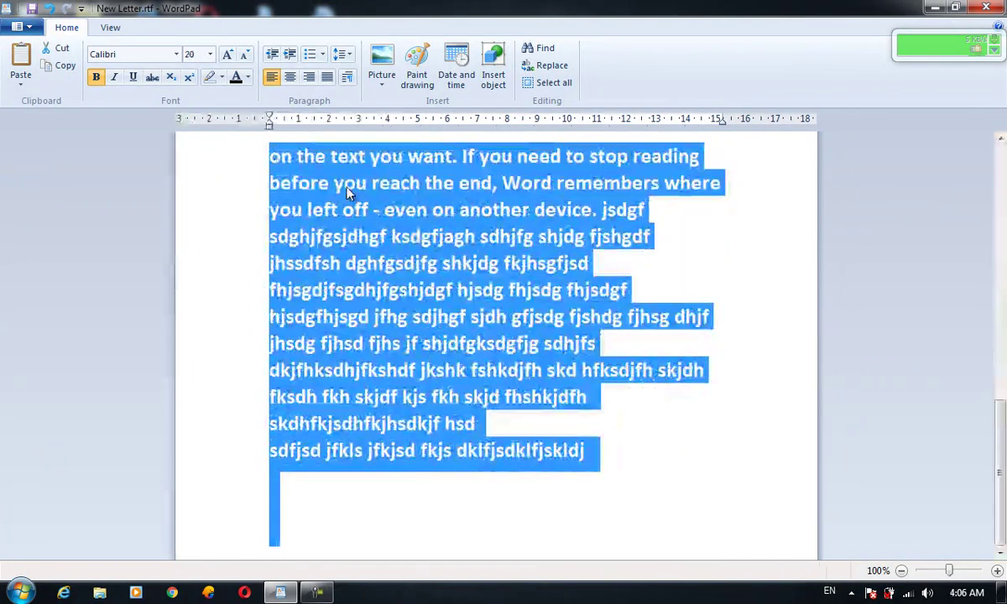
{"action": "key", "text": "ctrl+shift+period"}
{"action": "key", "text": "ctrl+shift+period"}
{"action": "key", "text": "ctrl+shift+period"}
{"action": "key", "text": "ctrl+shift+period"}
{"action": "left_click", "coordinate": [688, 343]}
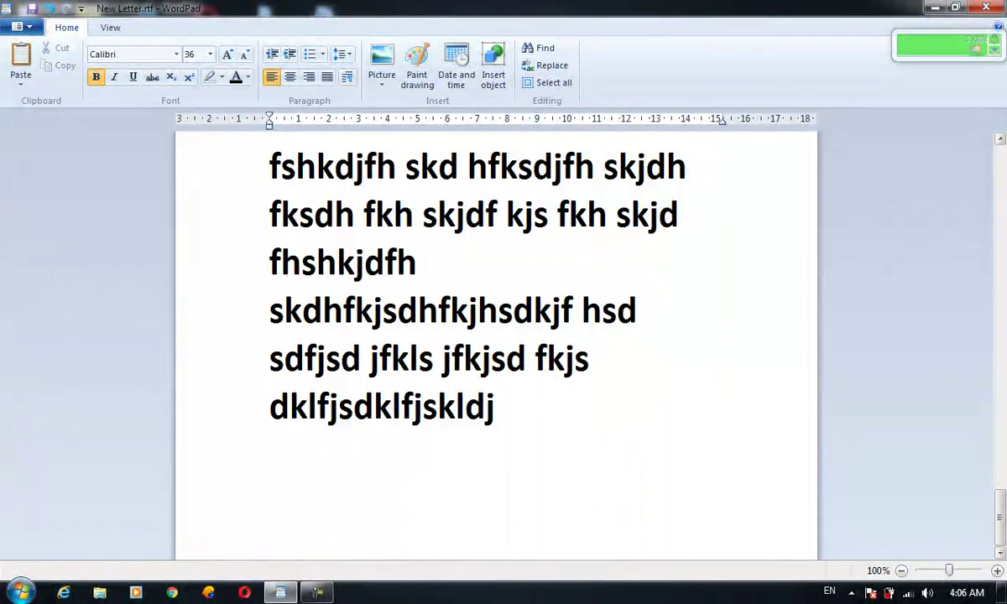
{"action": "left_click_drag", "start_coordinate": [1003, 531], "coordinate": [974, 153]}
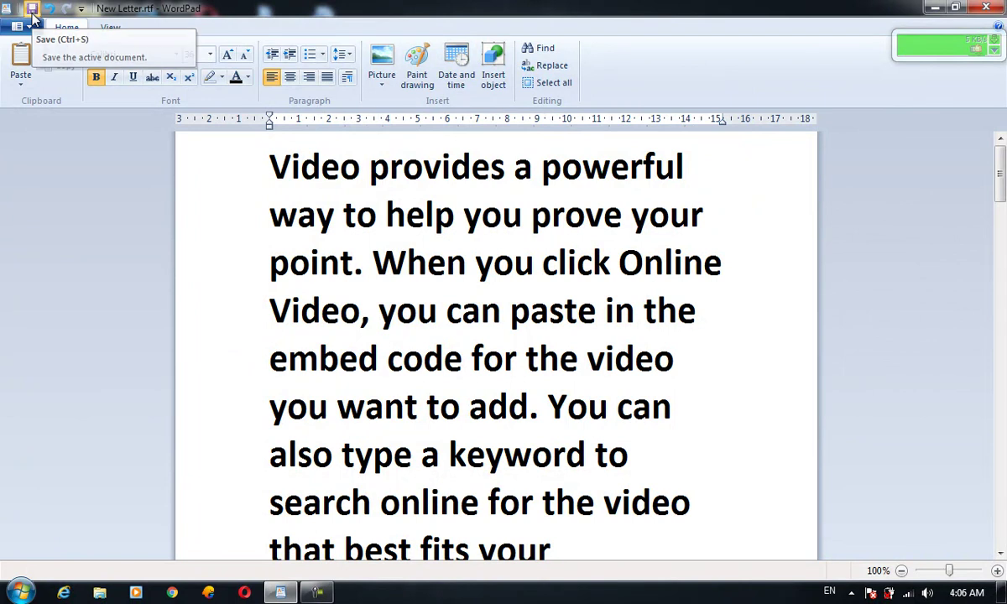
Bring up the Save as list of copy formats from the WordPad application menu.
{"action": "left_click", "coordinate": [31, 27]}
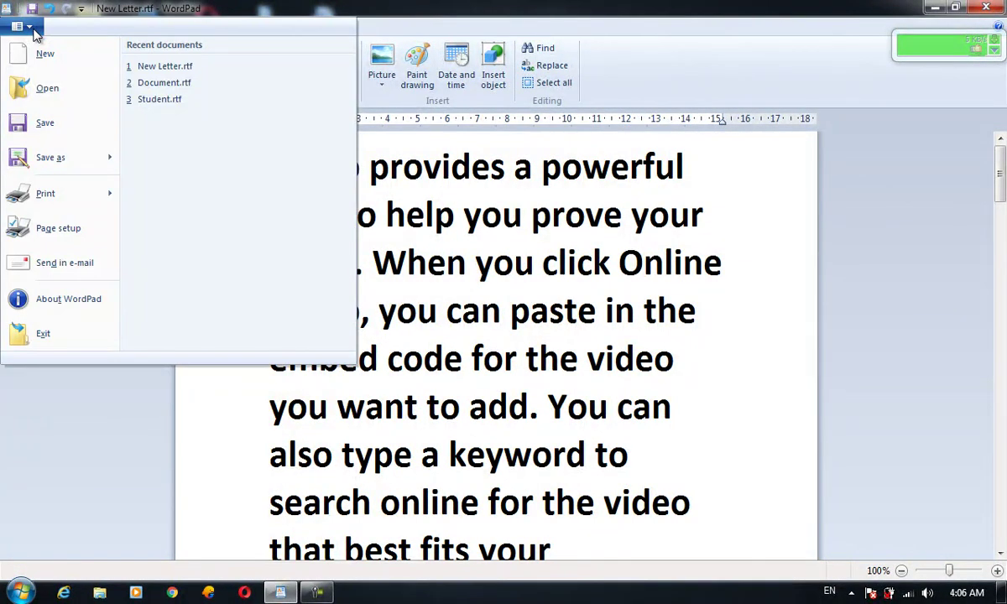
{"action": "left_click", "coordinate": [417, 319]}
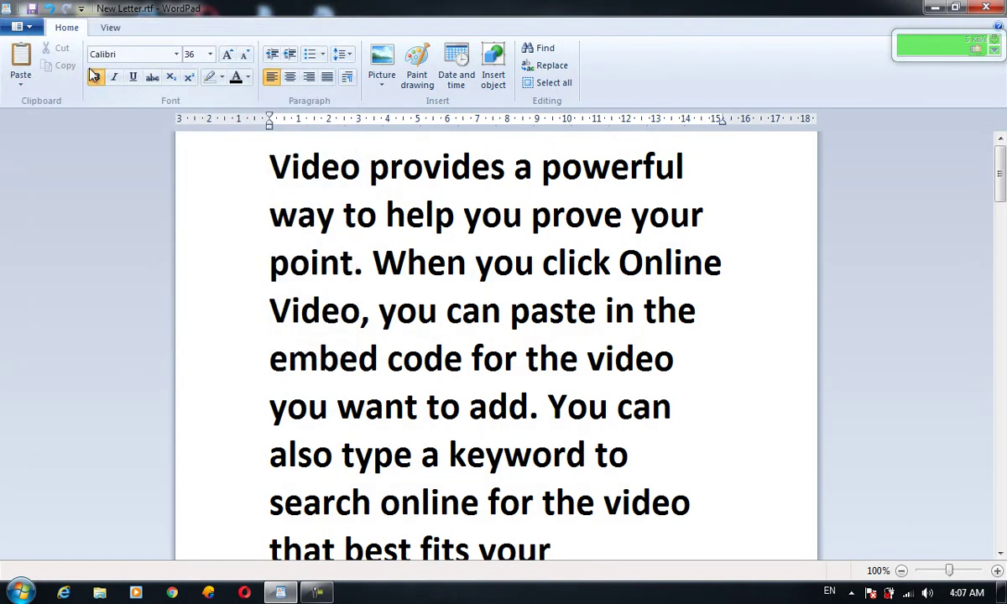
{"action": "left_click", "coordinate": [32, 33]}
{"action": "mouse_move", "coordinate": [84, 159]}
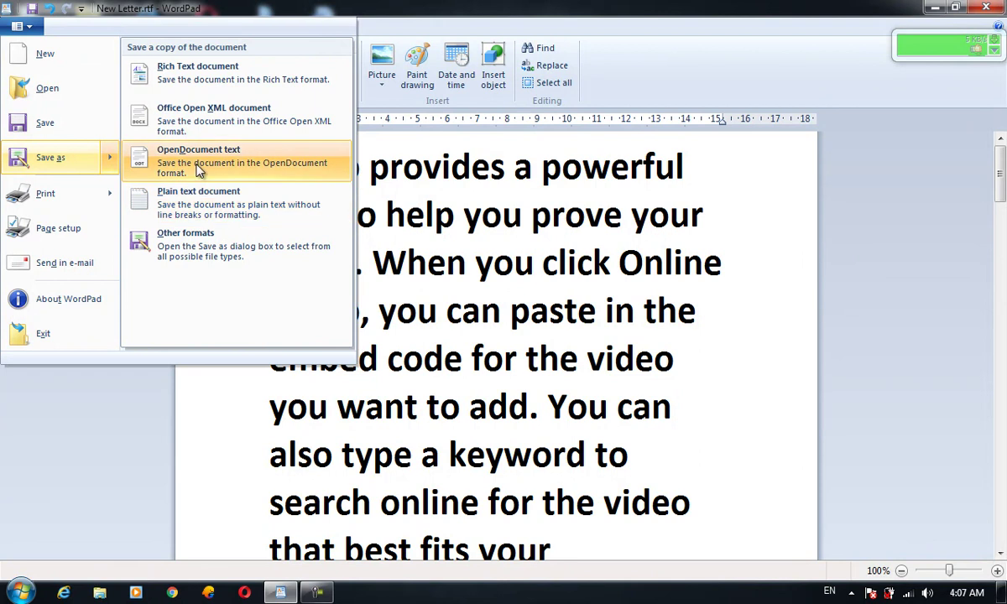
Save a plain-text copy as New Letter.txt, accepting the text-only warning, and return to WordPad.
{"action": "left_click", "coordinate": [207, 216]}
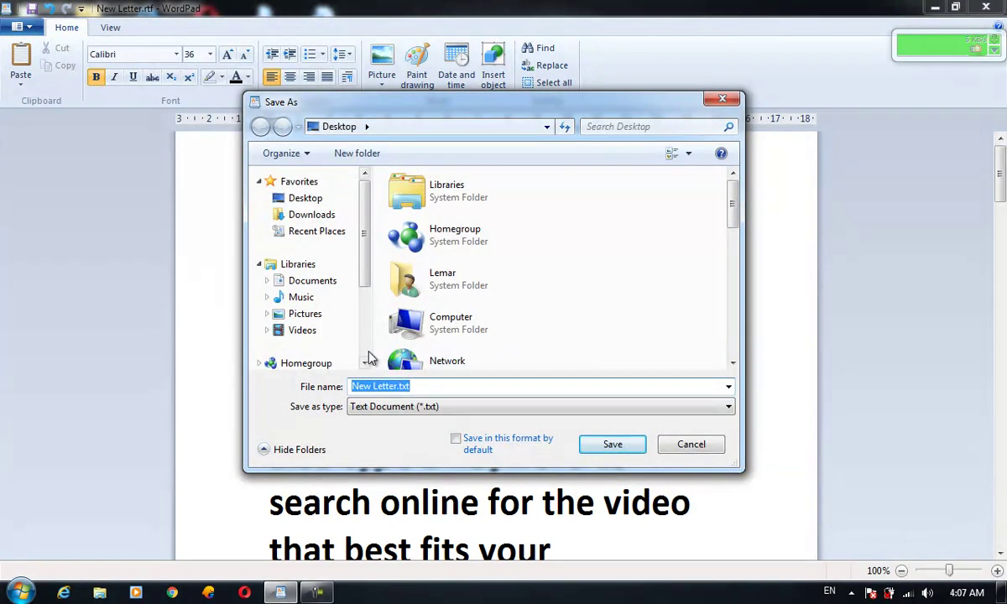
{"action": "left_click", "coordinate": [596, 447]}
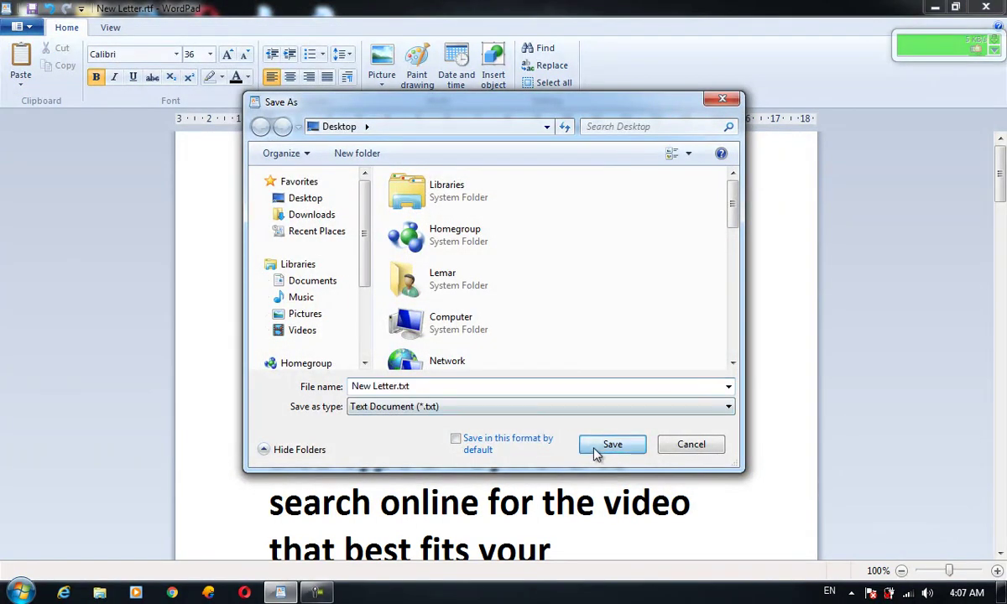
{"action": "left_click", "coordinate": [572, 343]}
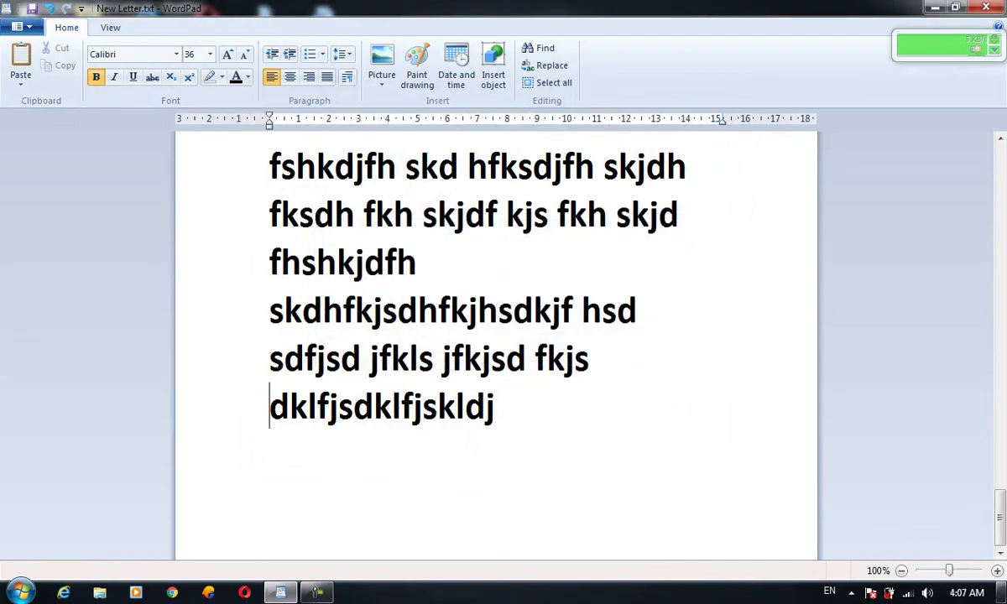
{"action": "key", "text": "super+d"}
{"action": "left_click_drag", "start_coordinate": [369, 130], "coordinate": [289, 21]}
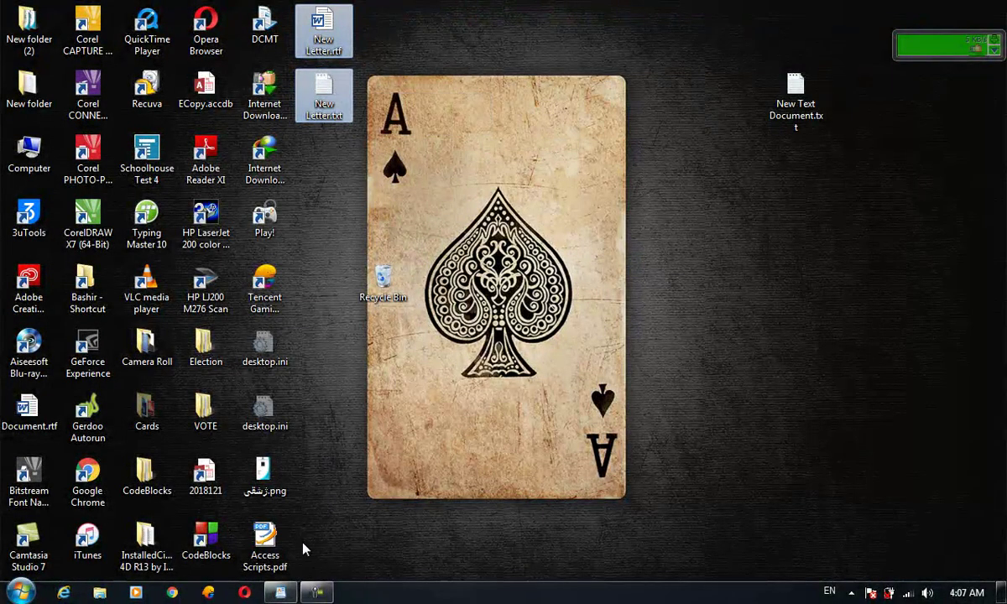
{"action": "left_click", "coordinate": [280, 593]}
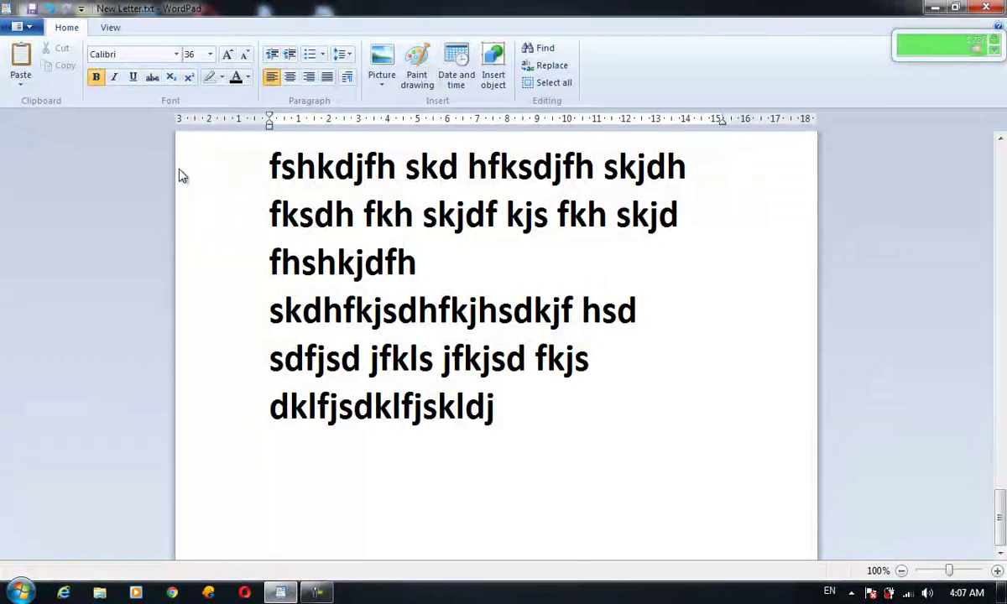
{"action": "left_click", "coordinate": [23, 27]}
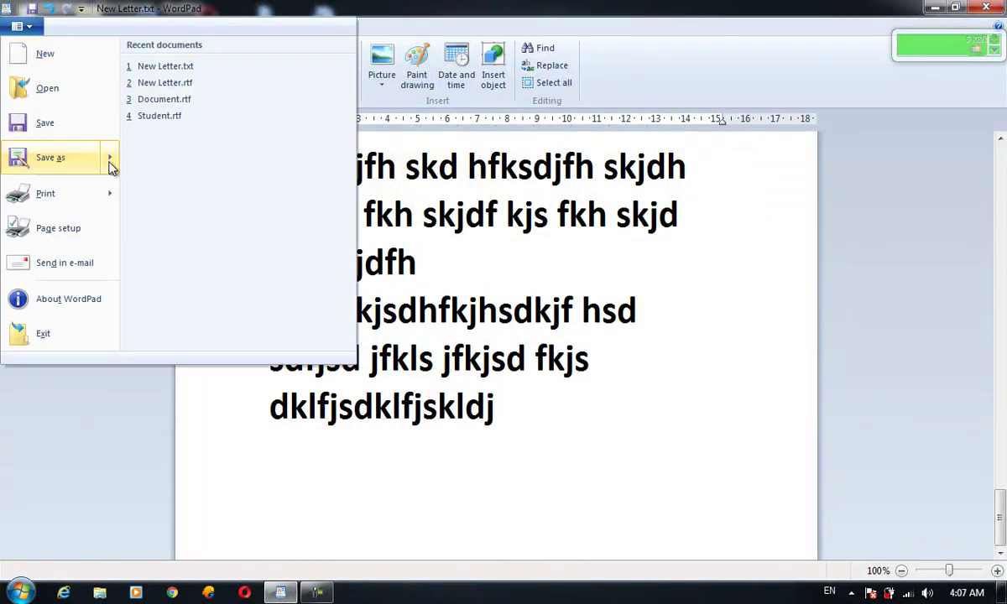
{"action": "mouse_move", "coordinate": [112, 167]}
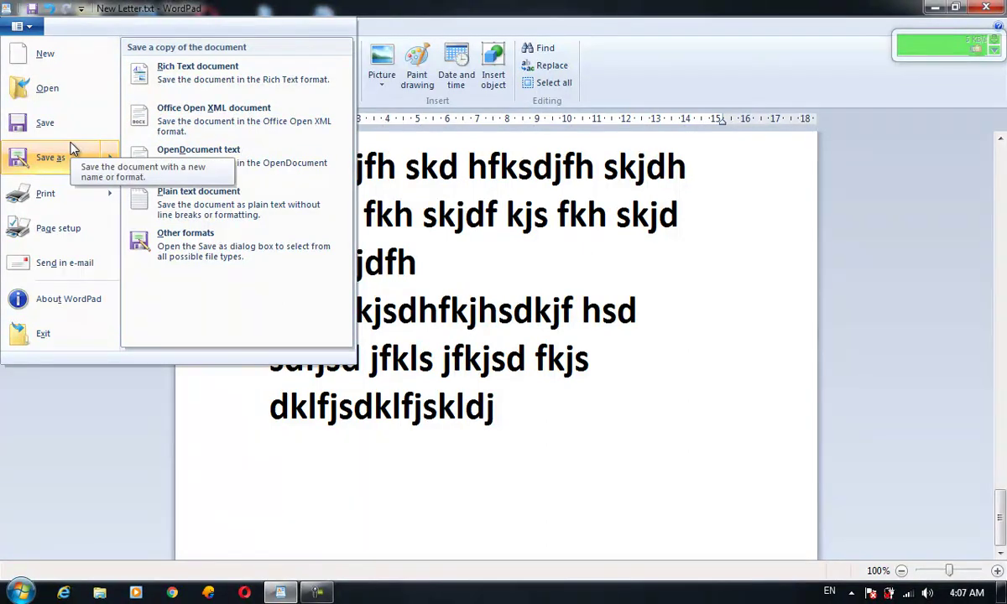
{"action": "mouse_move", "coordinate": [76, 195]}
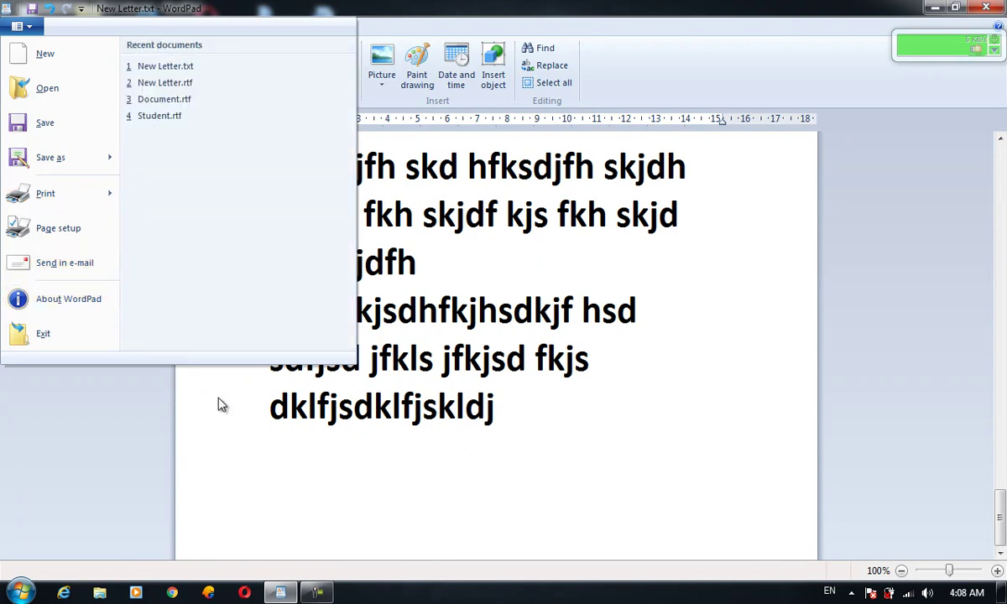
{"action": "left_click", "coordinate": [317, 590]}
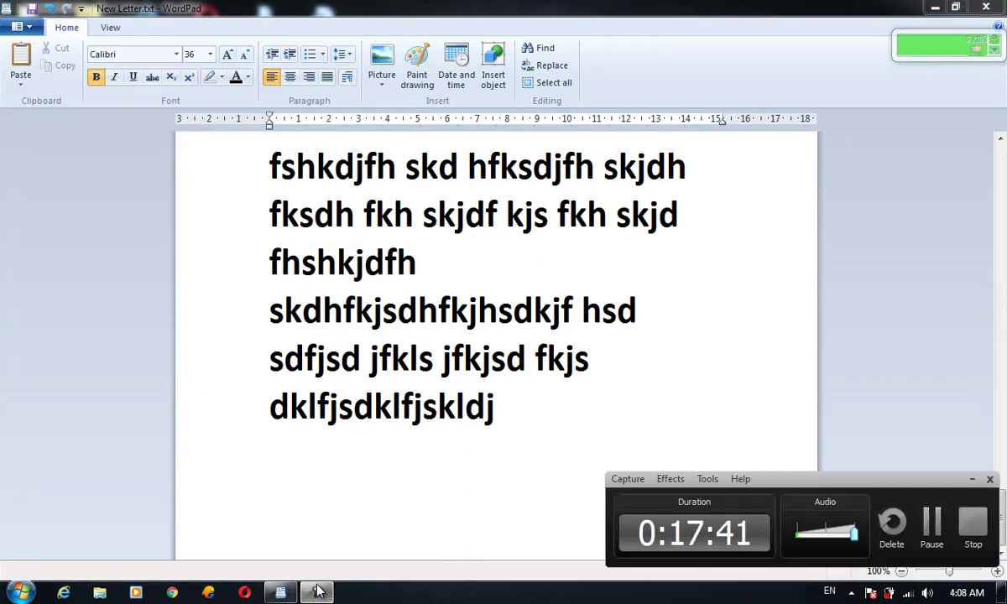
{"action": "left_click", "coordinate": [420, 398]}
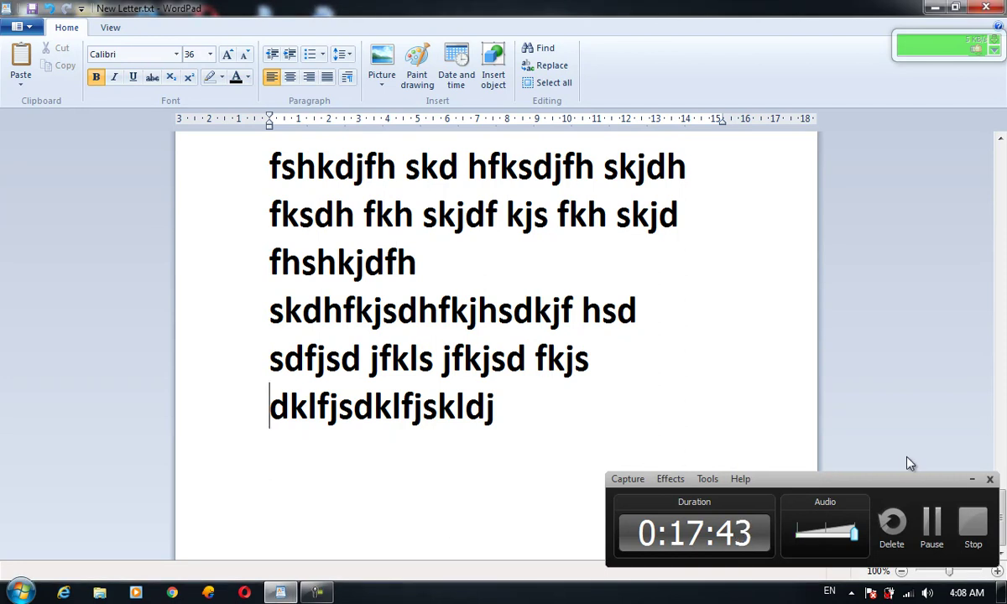
{"action": "left_click", "coordinate": [972, 479]}
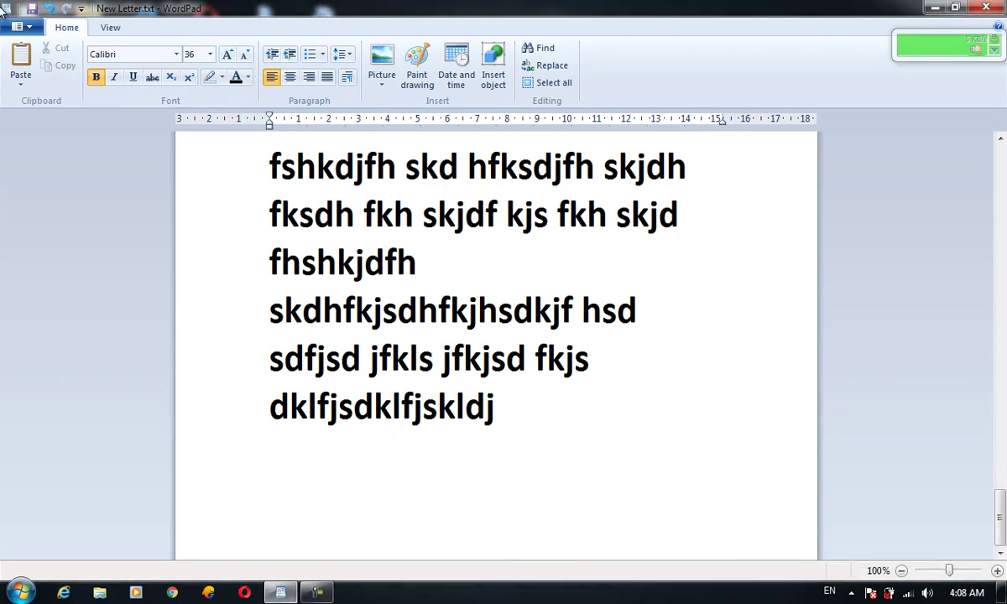
{"action": "left_click", "coordinate": [21, 21]}
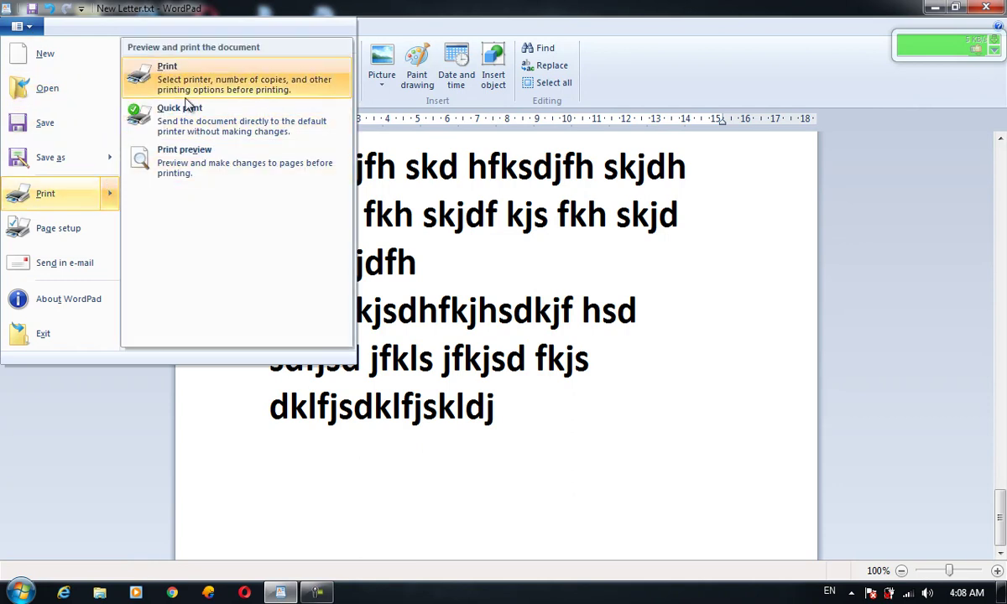
{"action": "left_click", "coordinate": [181, 88]}
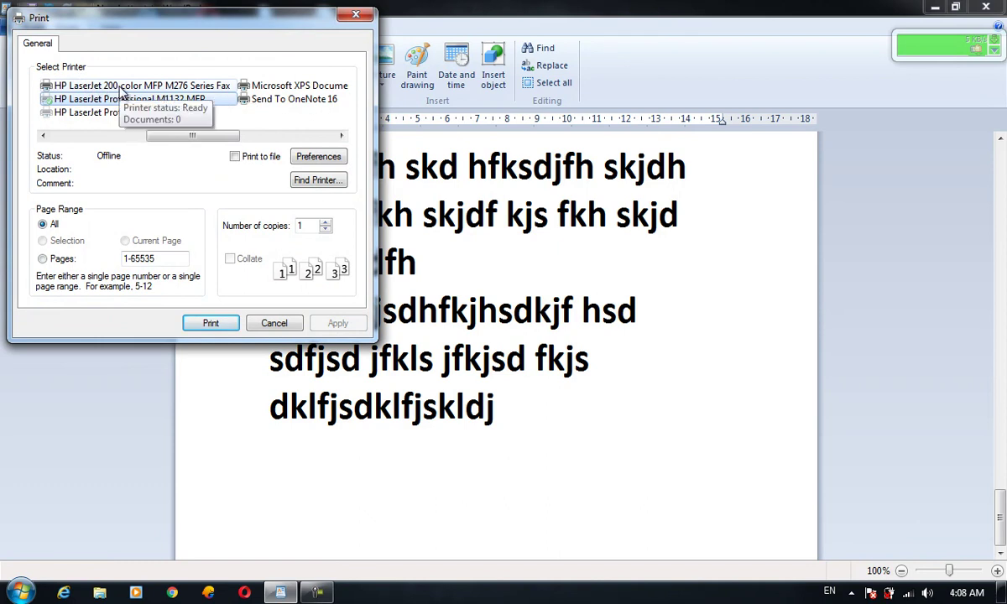
{"action": "left_click", "coordinate": [113, 87]}
{"action": "left_click", "coordinate": [130, 99]}
{"action": "left_click", "coordinate": [125, 113]}
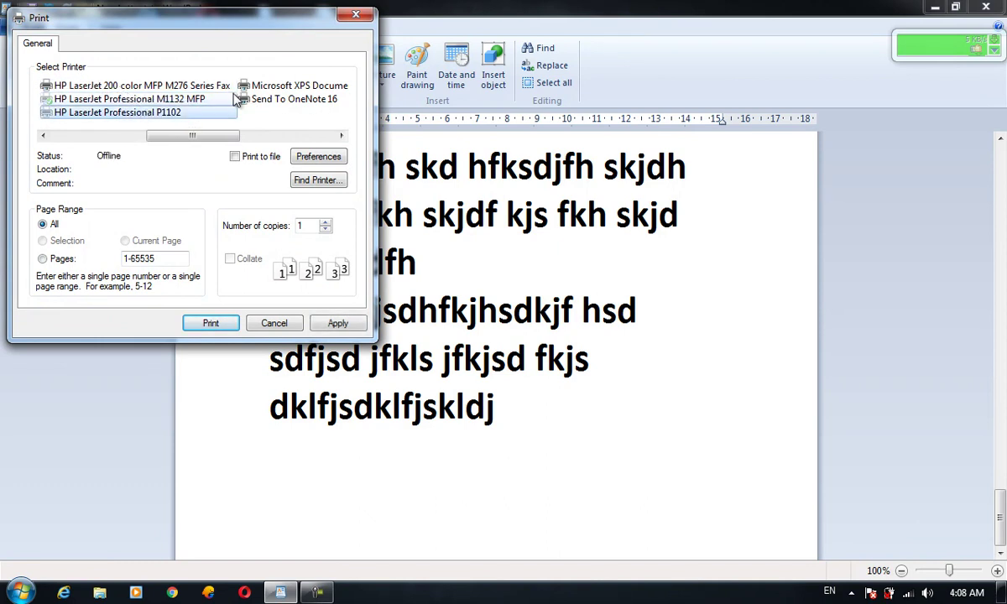
{"action": "left_click", "coordinate": [269, 99]}
{"action": "left_click", "coordinate": [265, 87]}
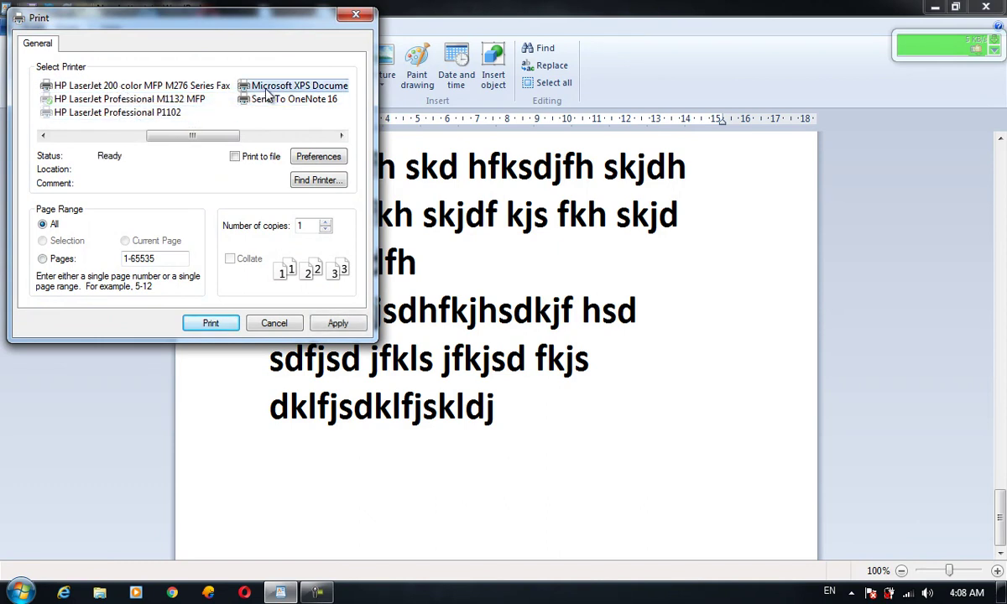
{"action": "left_click", "coordinate": [175, 87]}
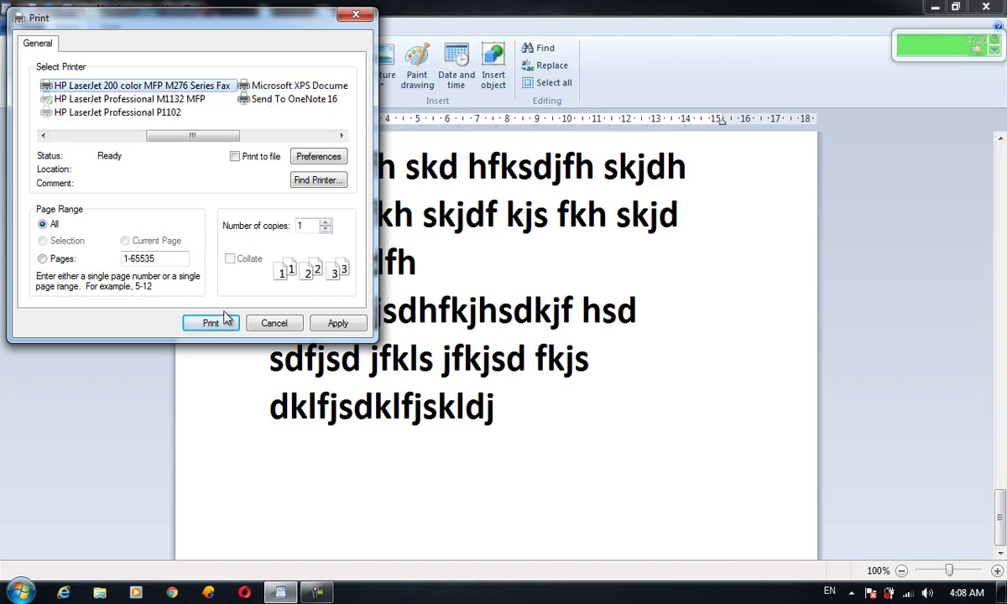
{"action": "left_click", "coordinate": [325, 222]}
{"action": "left_click", "coordinate": [326, 223]}
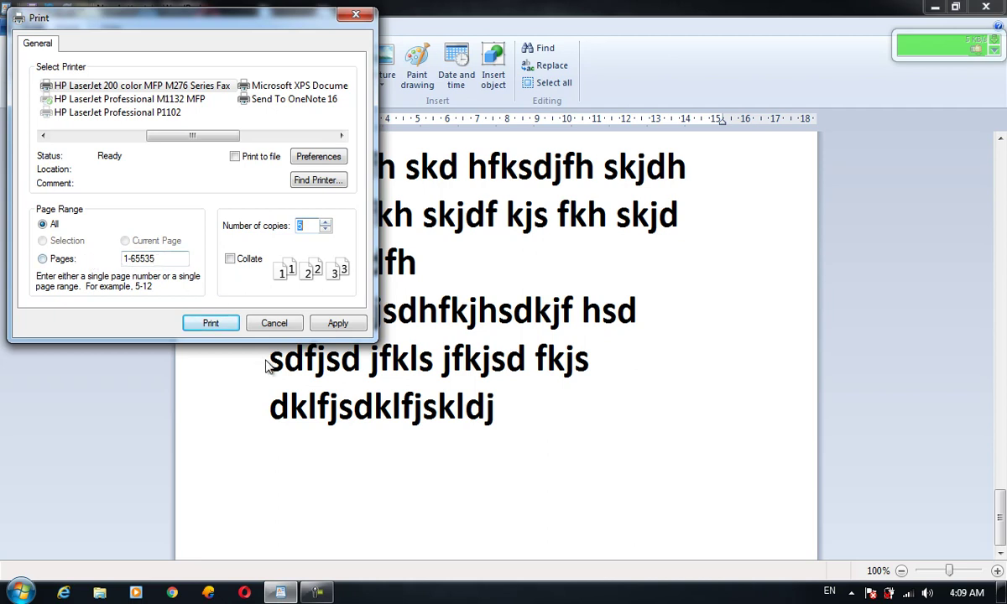
{"action": "left_click", "coordinate": [277, 324]}
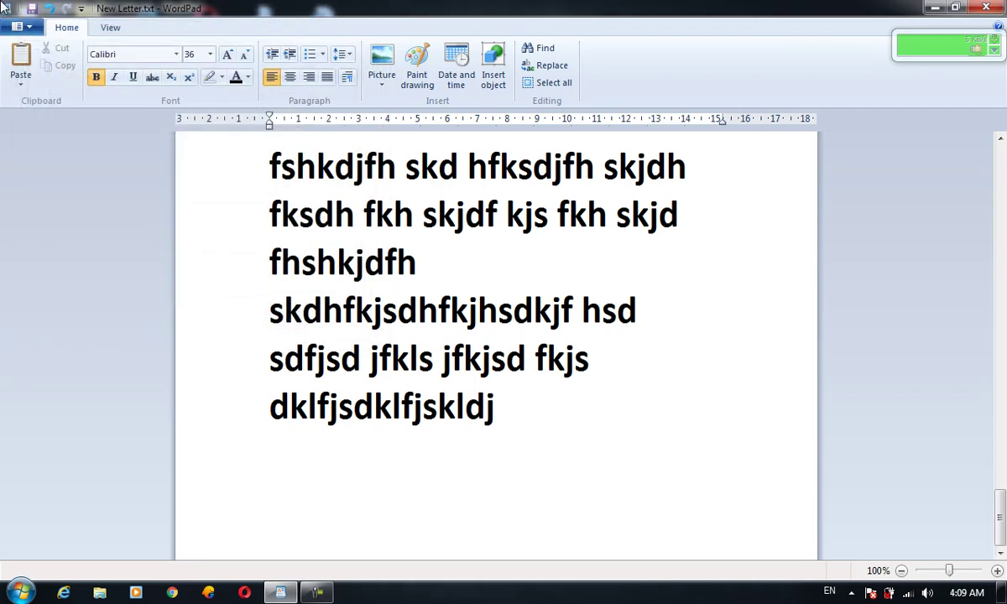
Bring up the Page Setup dialog from the WordPad application menu.
{"action": "left_click", "coordinate": [31, 26]}
{"action": "mouse_move", "coordinate": [97, 193]}
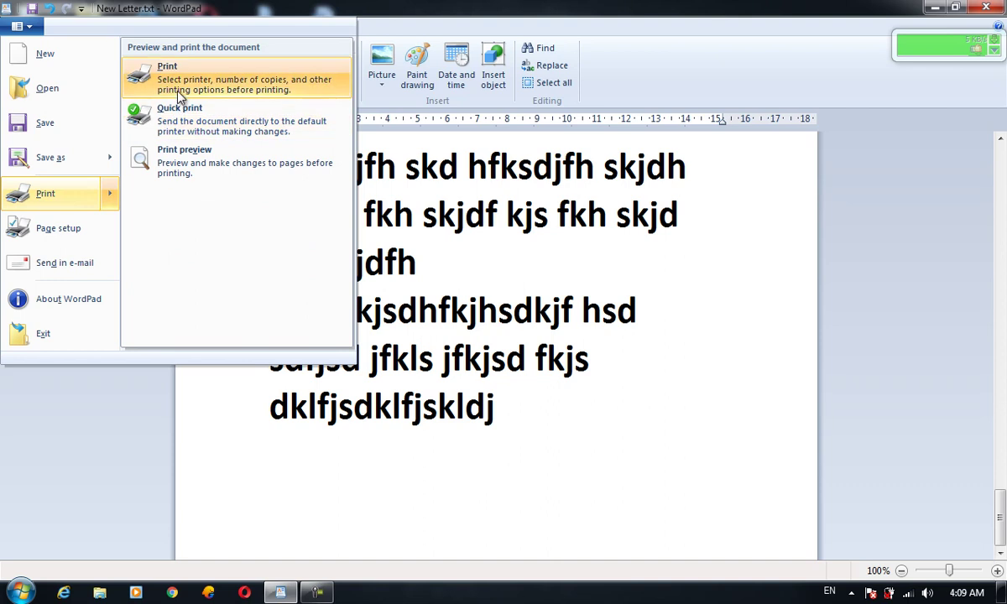
{"action": "left_click", "coordinate": [101, 226]}
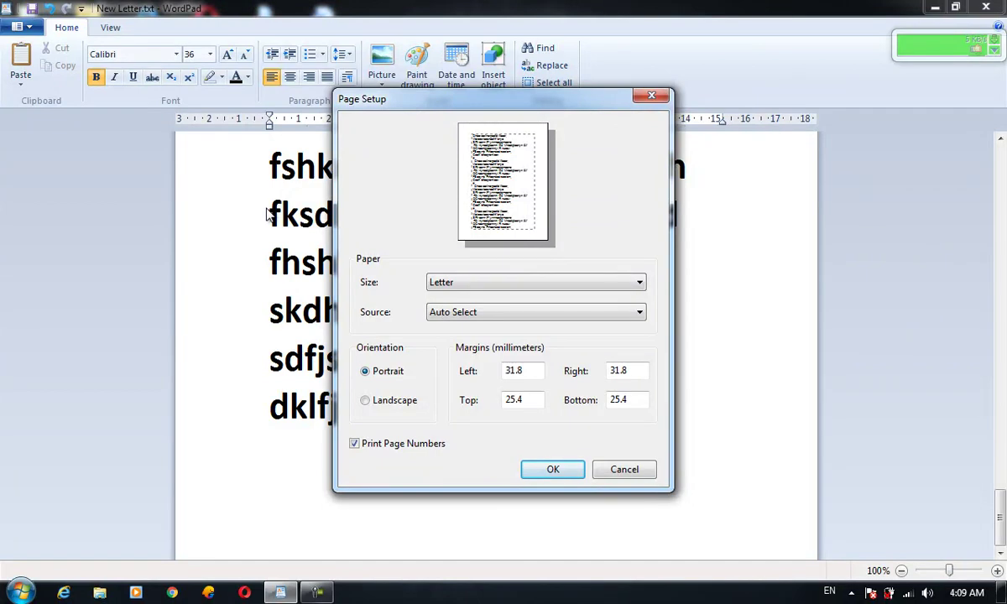
Choose A4 as the paper size.
{"action": "left_click", "coordinate": [537, 287]}
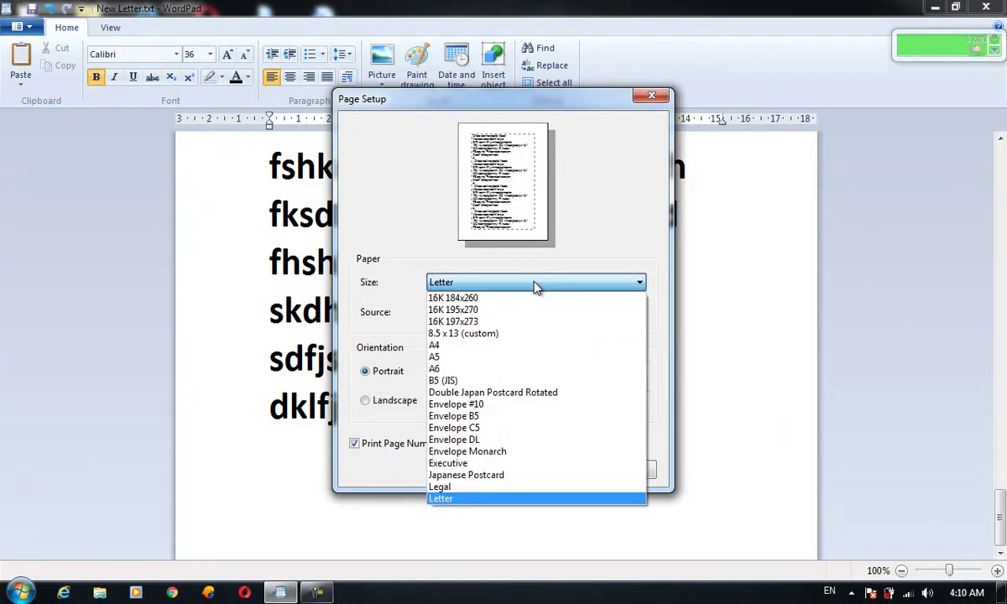
{"action": "left_click", "coordinate": [537, 287]}
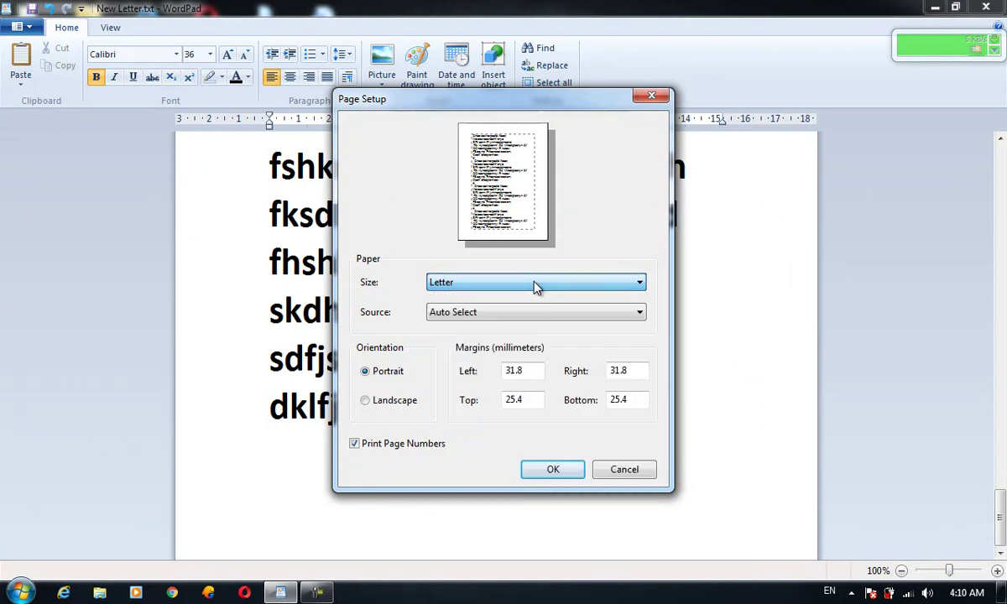
{"action": "left_click", "coordinate": [457, 287]}
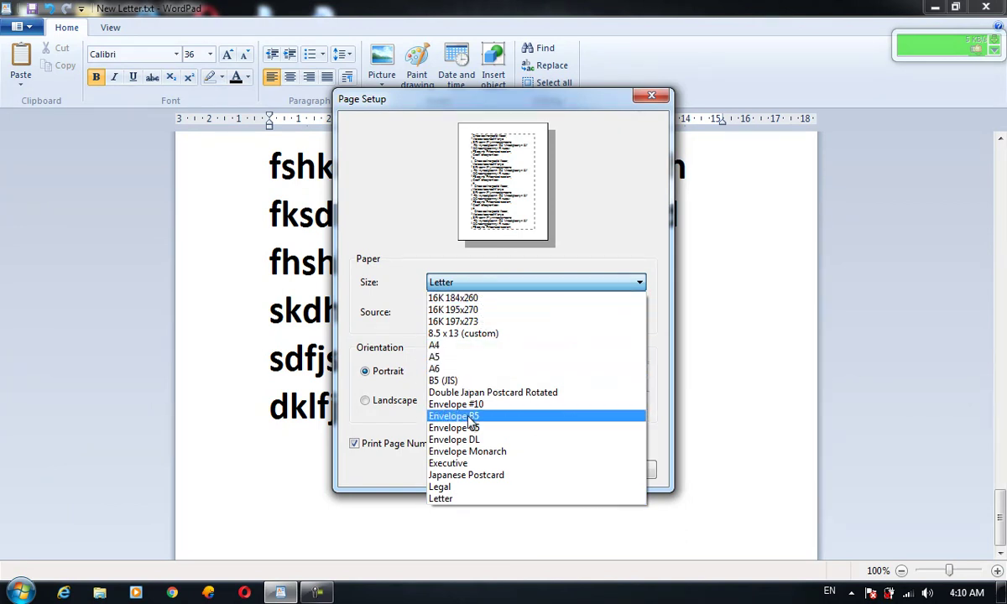
{"action": "left_click", "coordinate": [475, 499]}
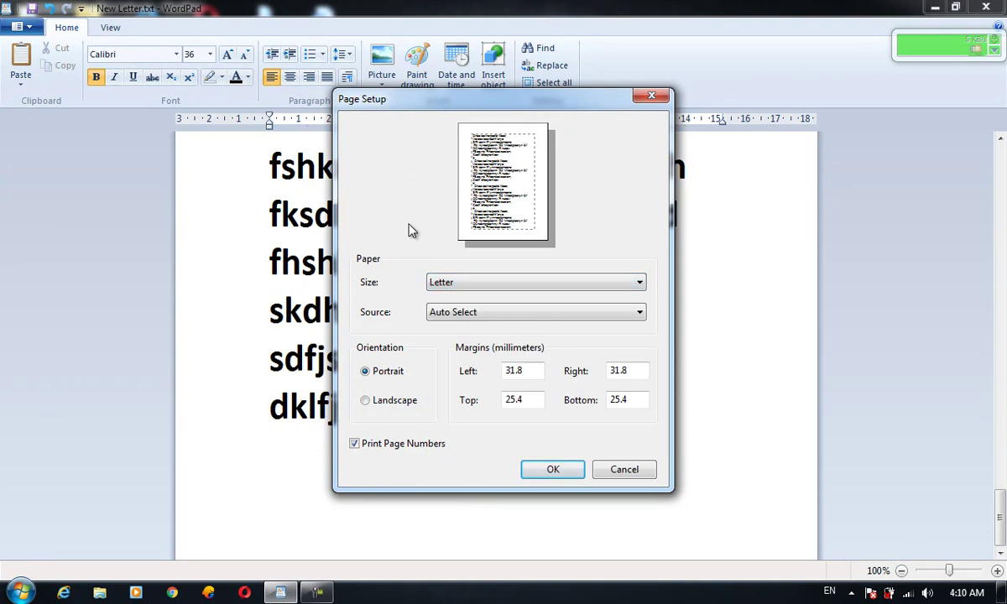
{"action": "left_click", "coordinate": [467, 282]}
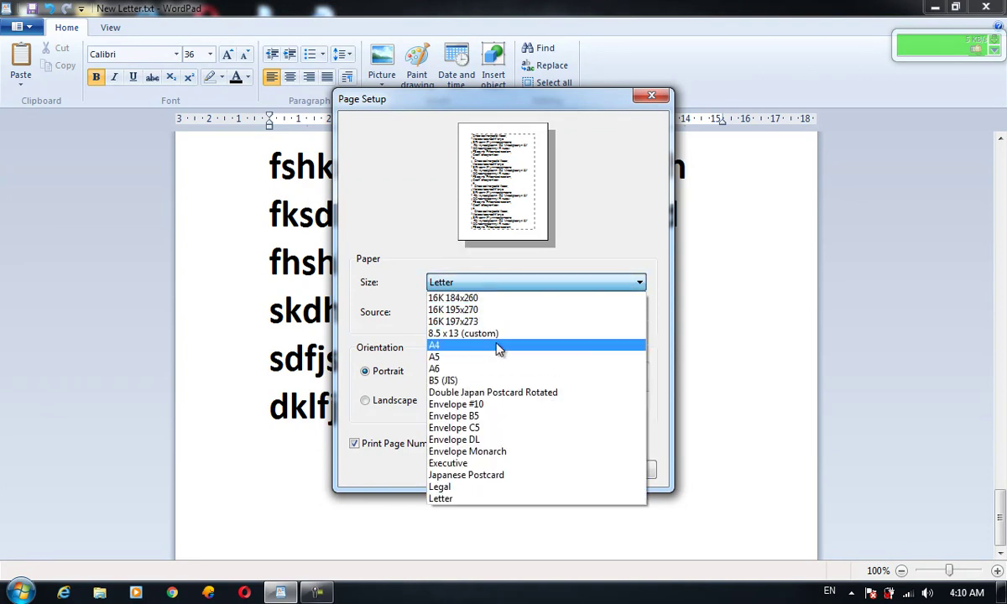
{"action": "left_click", "coordinate": [497, 346]}
Take paper from Tray 1 and turn the page to landscape orientation.
{"action": "left_click", "coordinate": [460, 315]}
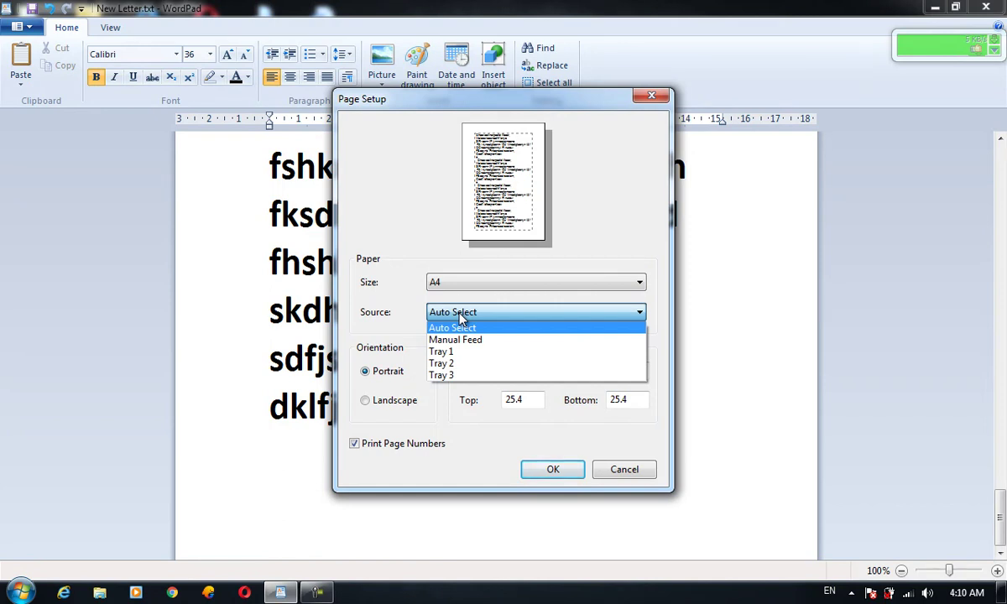
{"action": "left_click", "coordinate": [474, 353]}
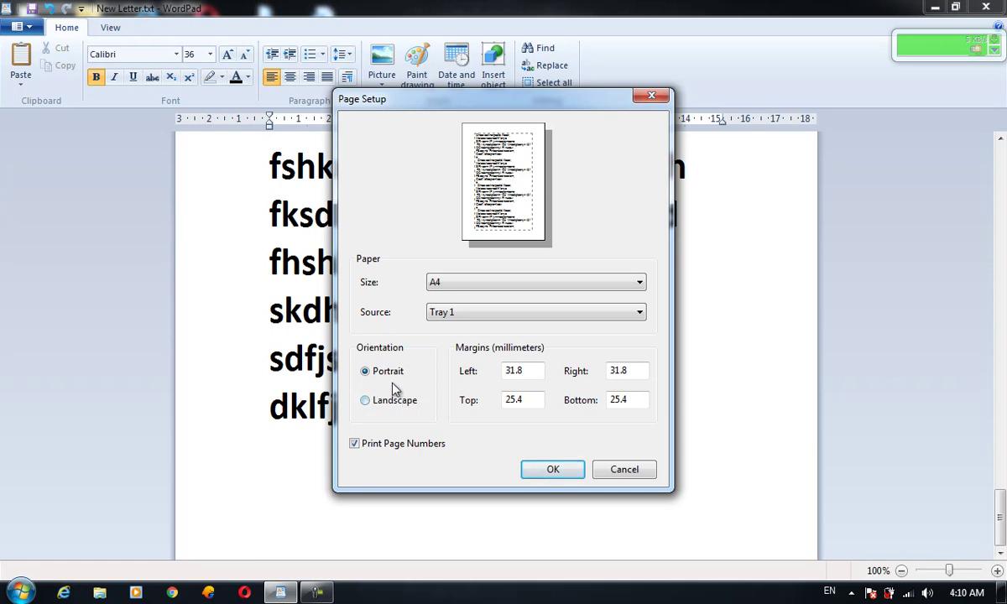
{"action": "left_click", "coordinate": [403, 402]}
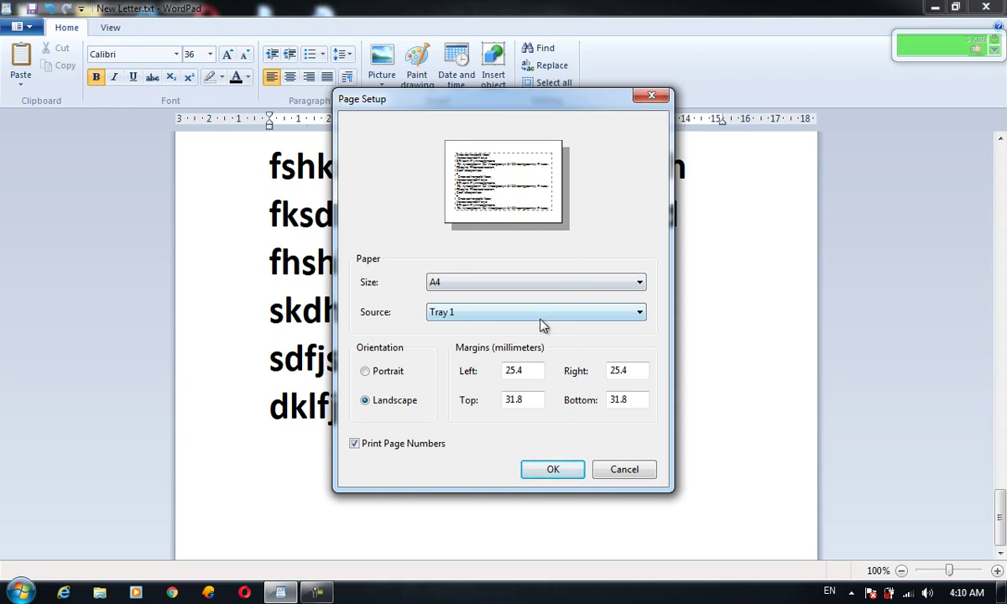
{"action": "left_click_drag", "start_coordinate": [535, 373], "coordinate": [490, 379]}
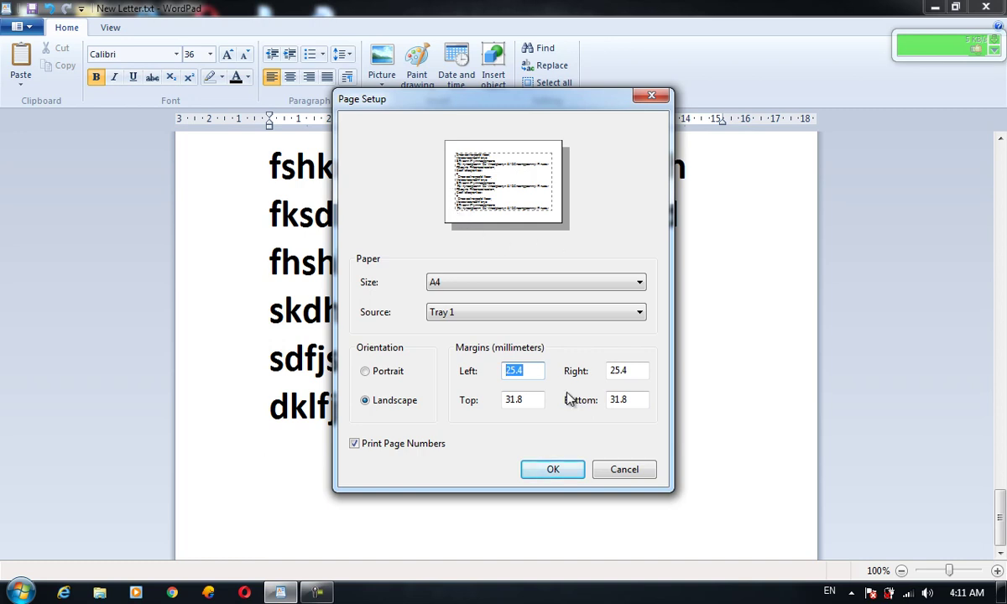
Set the left margin to 30 mm and the top margin to 50 mm.
{"action": "double_click", "coordinate": [534, 400]}
{"action": "left_click", "coordinate": [625, 370]}
{"action": "double_click", "coordinate": [626, 369]}
{"action": "left_click_drag", "start_coordinate": [641, 400], "coordinate": [608, 400]}
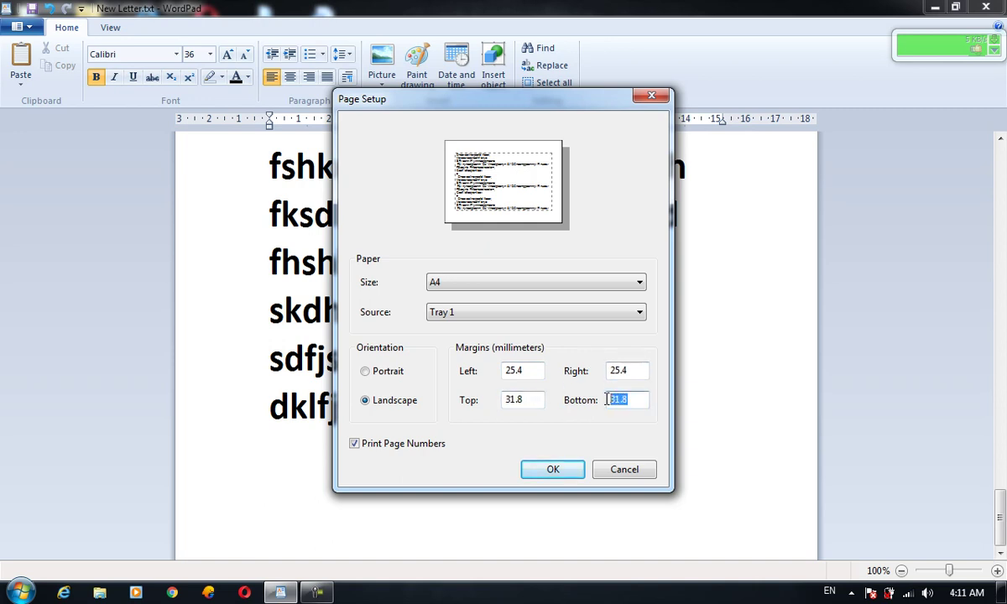
{"action": "double_click", "coordinate": [521, 370]}
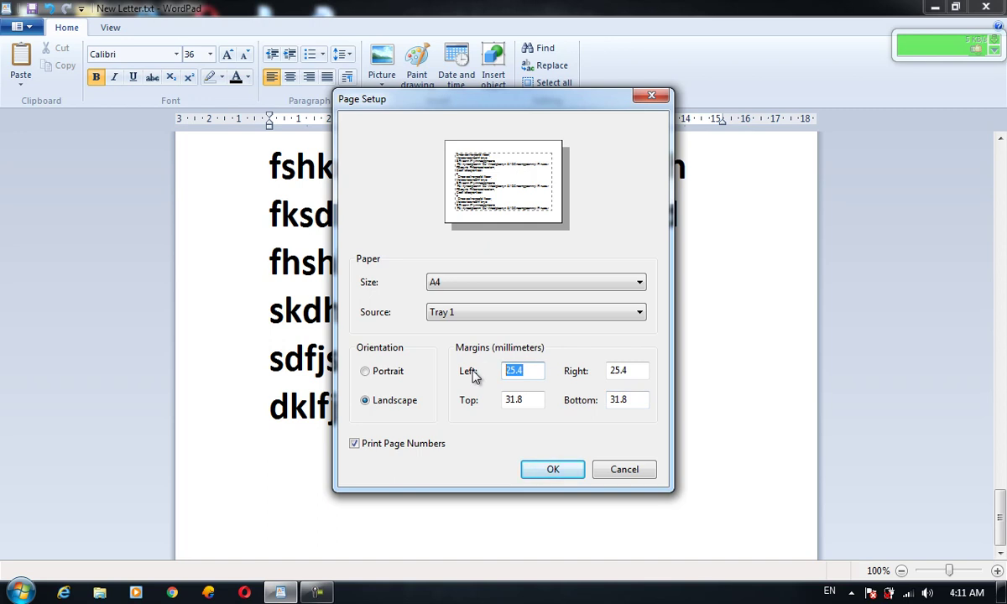
{"action": "type", "text": "30"}
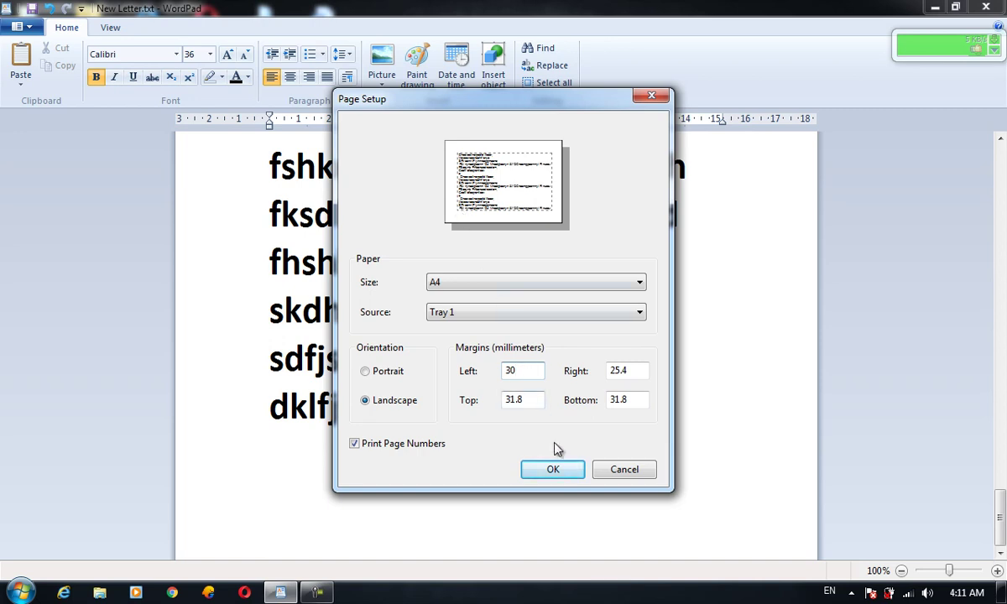
{"action": "double_click", "coordinate": [520, 401]}
{"action": "type", "text": "50"}
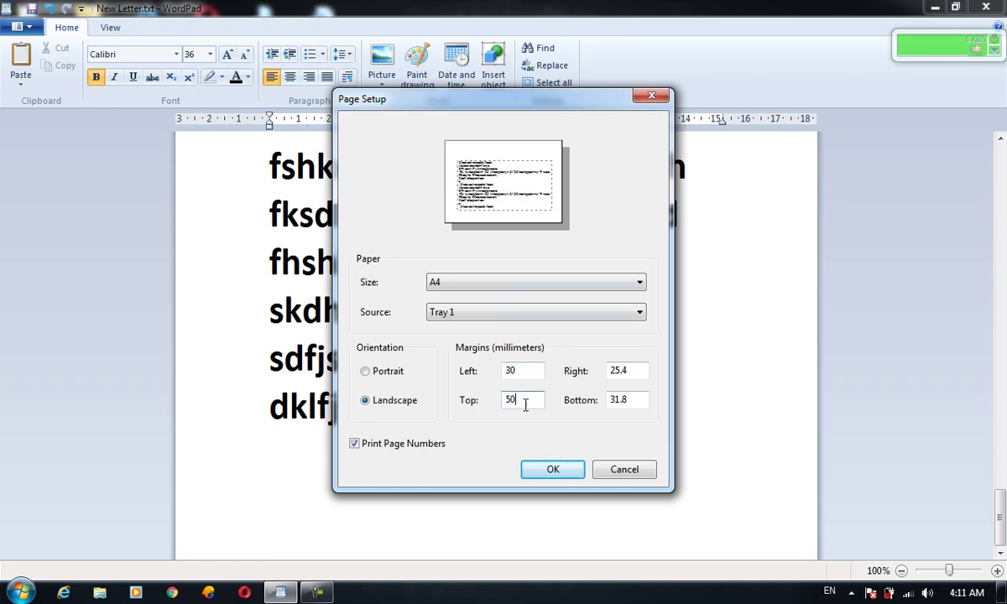
Set the right margin to 5 mm and the bottom to 6 mm, then apply the page setup.
{"action": "left_click_drag", "start_coordinate": [621, 373], "coordinate": [626, 374]}
{"action": "double_click", "coordinate": [628, 374]}
{"action": "type", "text": "5"}
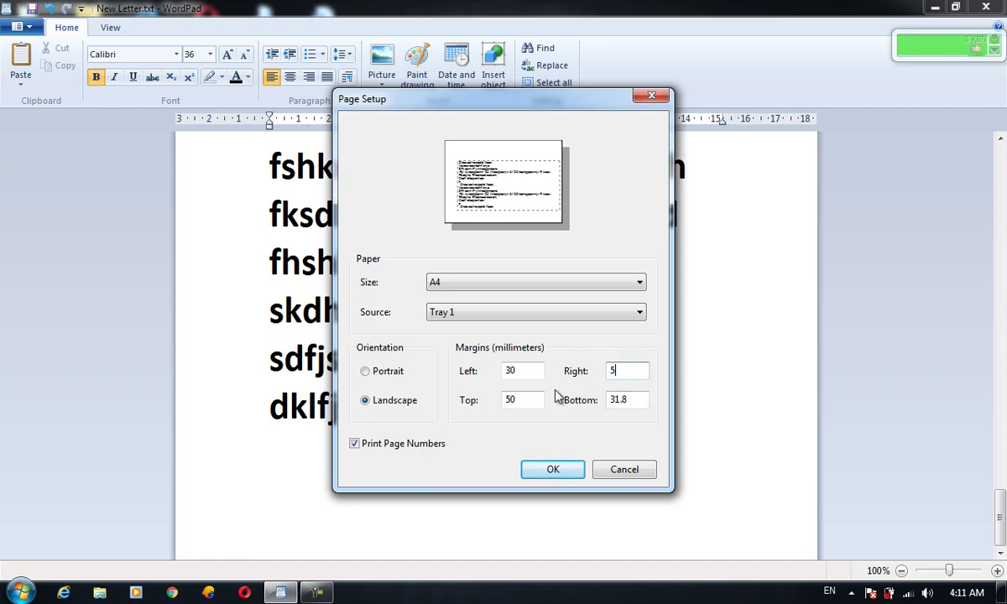
{"action": "left_click", "coordinate": [611, 400]}
{"action": "double_click", "coordinate": [629, 401]}
{"action": "type", "text": "6"}
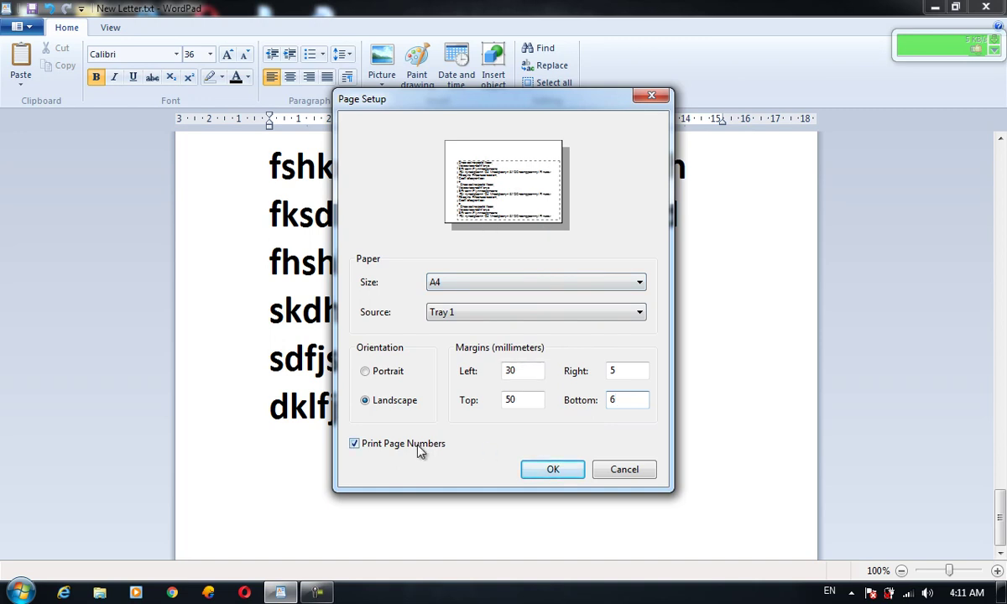
{"action": "left_click", "coordinate": [530, 469]}
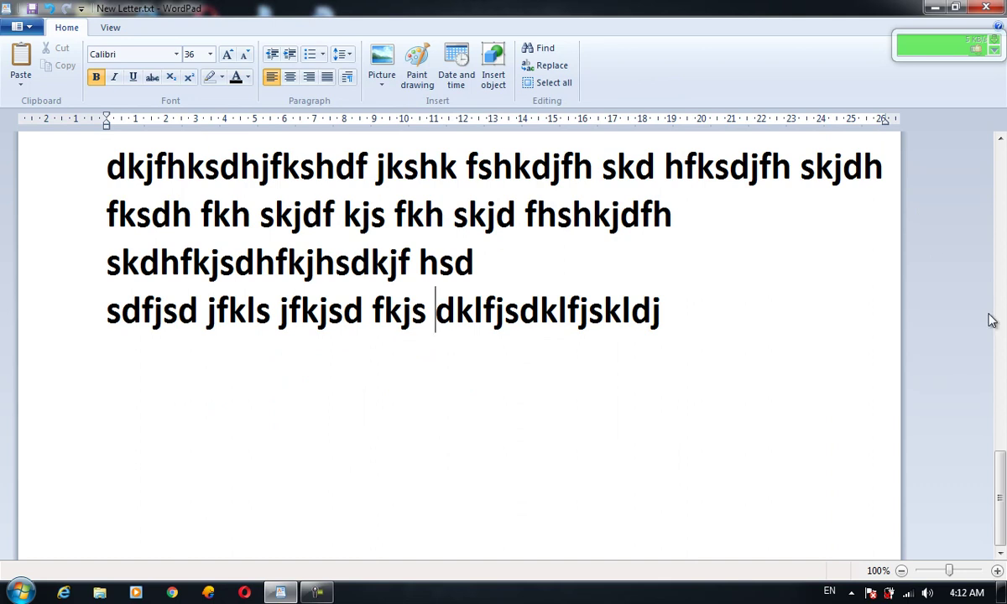
Adjust the letter's view with the mouse wheel and bring up WordPad's file commands.
{"action": "scroll", "coordinate": [988, 320], "scroll_direction": "up", "scroll_amount": 5, "text": "ctrl"}
{"action": "scroll", "coordinate": [989, 316], "scroll_direction": "down", "scroll_amount": 1, "text": "ctrl"}
{"action": "scroll", "coordinate": [990, 313], "scroll_direction": "down", "scroll_amount": 1, "text": "ctrl"}
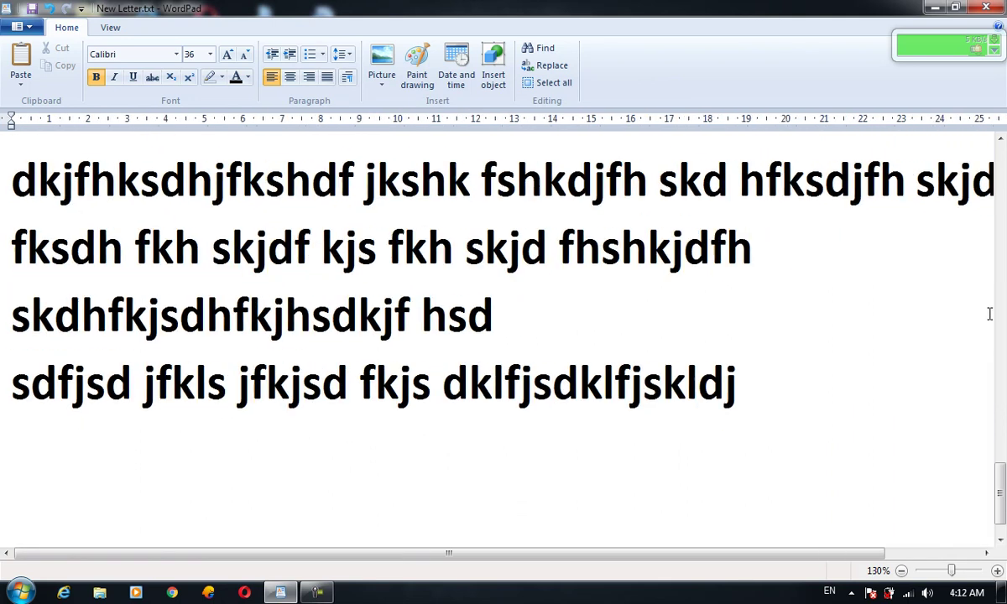
{"action": "scroll", "coordinate": [989, 314], "scroll_direction": "down", "scroll_amount": 2, "text": "ctrl"}
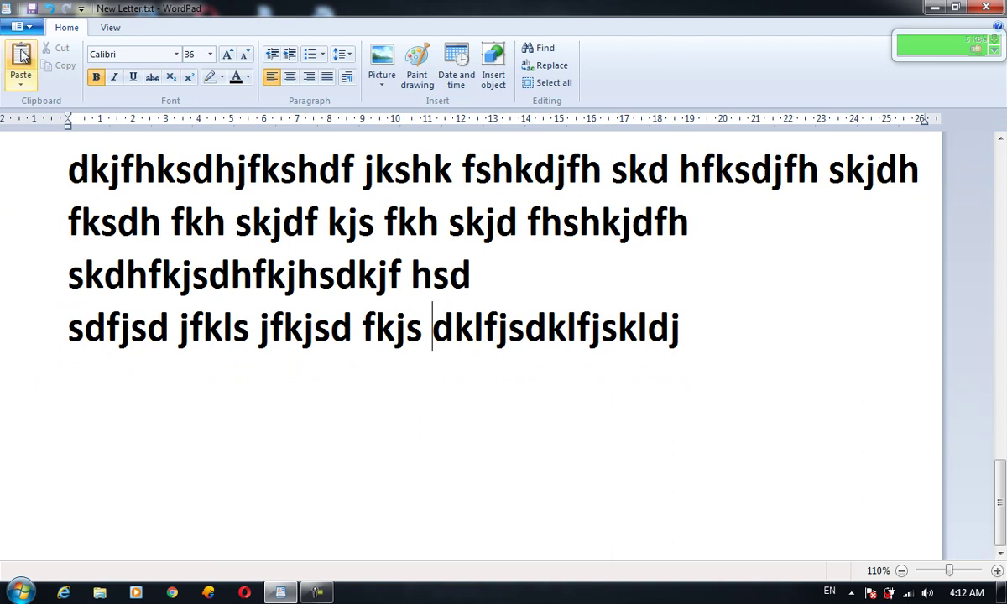
{"action": "left_click", "coordinate": [22, 26]}
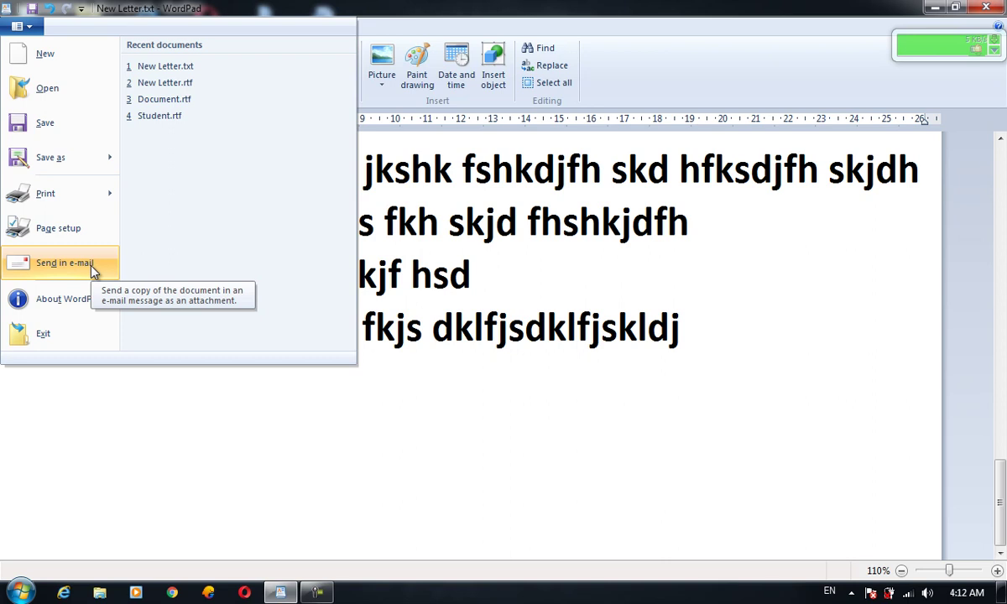
Send the document by e-mail, entering the recipient's e-mail address and the subject Title.
{"action": "left_click", "coordinate": [93, 267]}
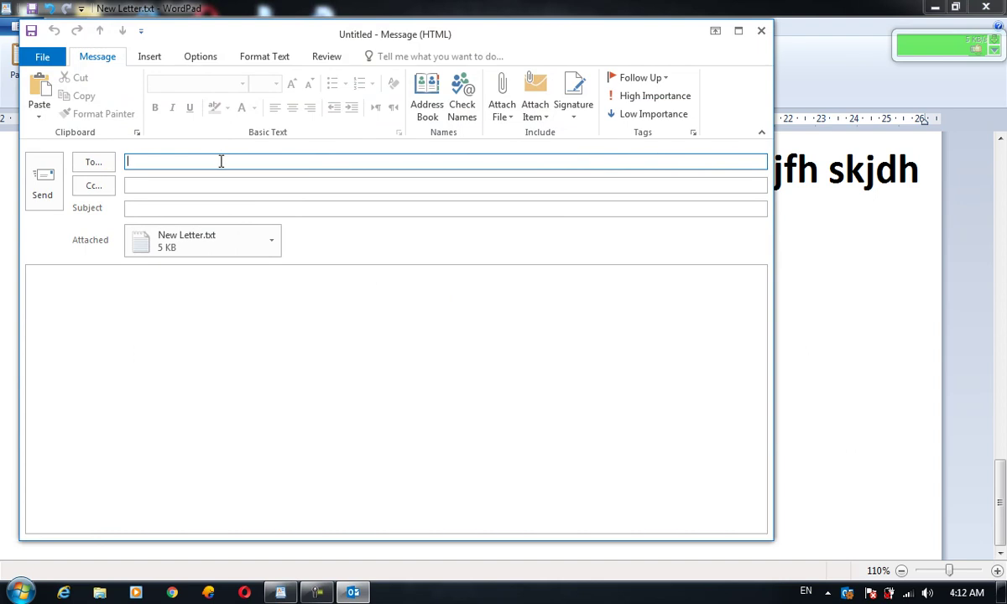
{"action": "left_click", "coordinate": [226, 184]}
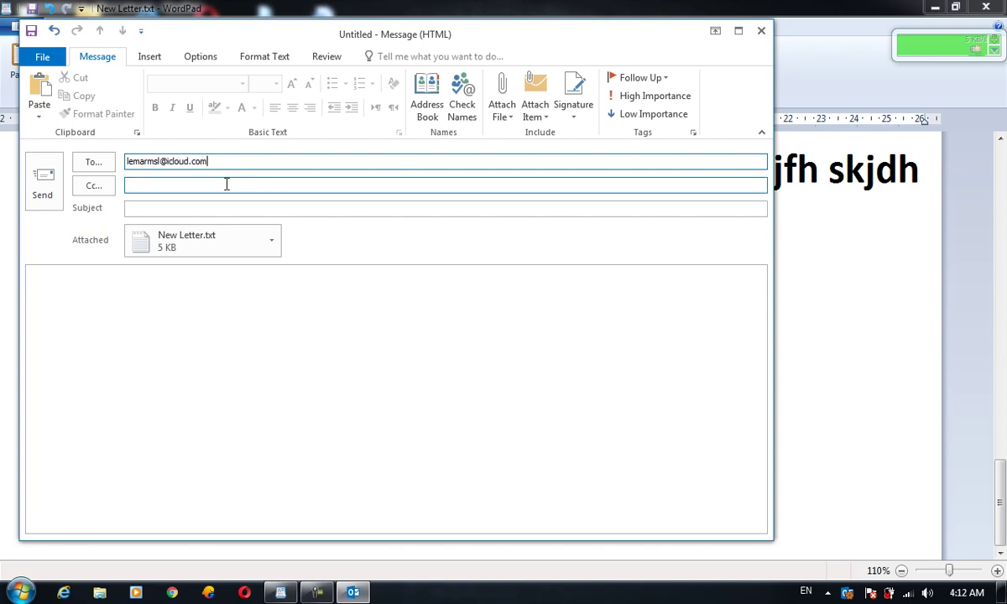
{"action": "left_click", "coordinate": [230, 209]}
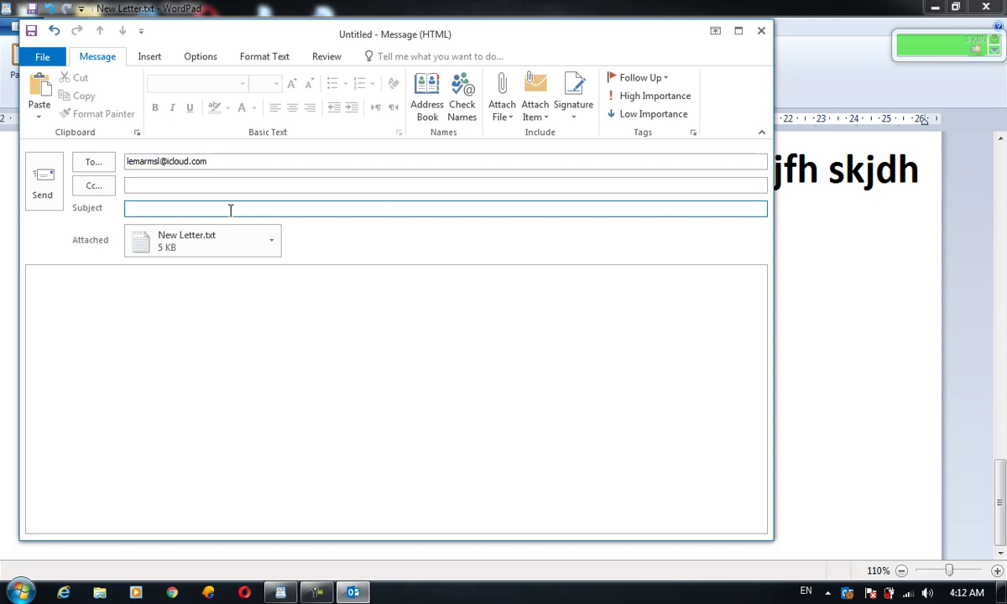
{"action": "type", "text": "Th"}
{"action": "key", "text": "BackSpace"}
{"action": "type", "text": "tle"}
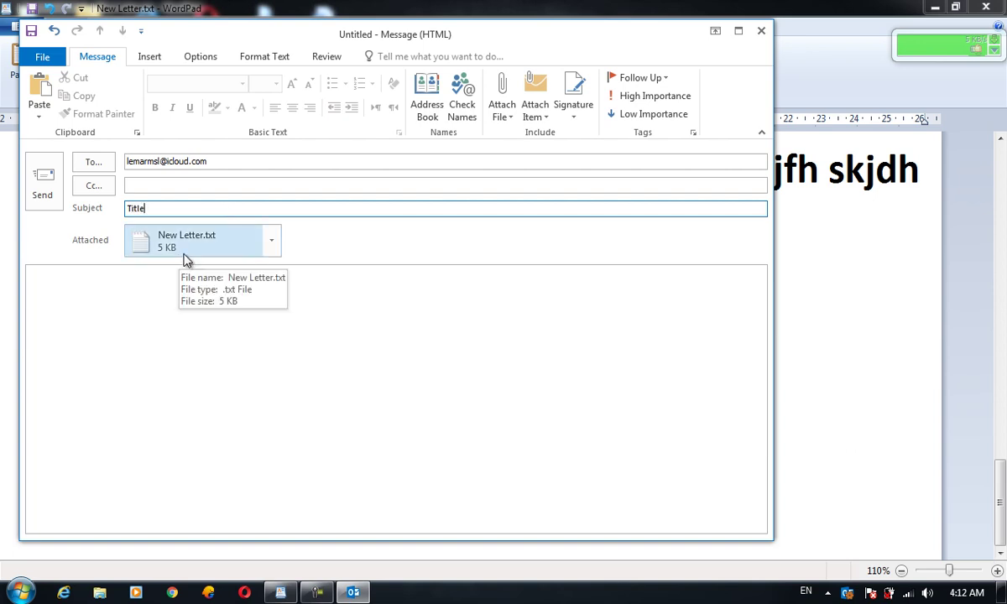
Try sending, dismiss the no-account warning, and close the message without saving.
{"action": "left_click", "coordinate": [44, 180]}
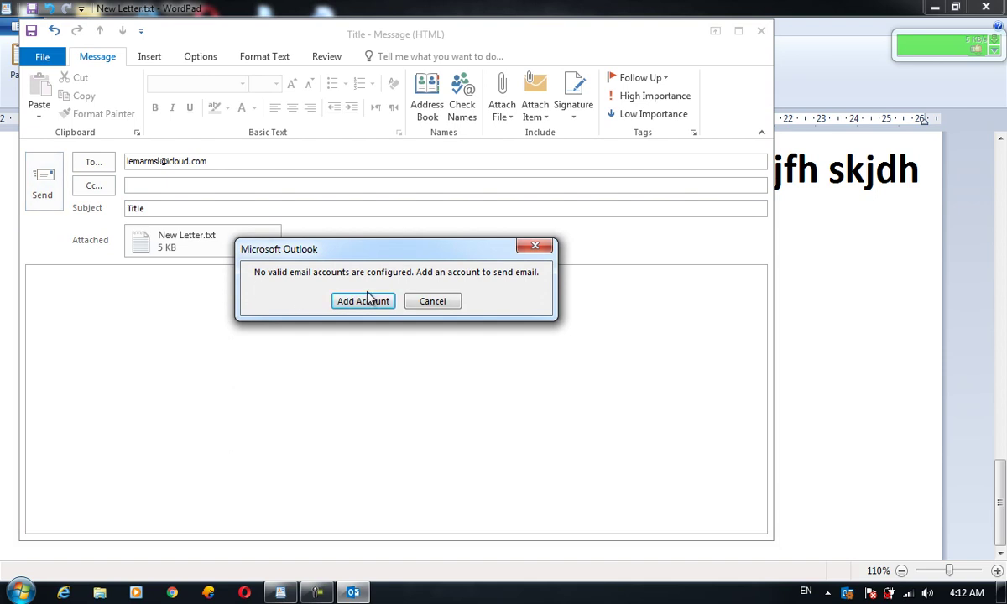
{"action": "left_click", "coordinate": [548, 248]}
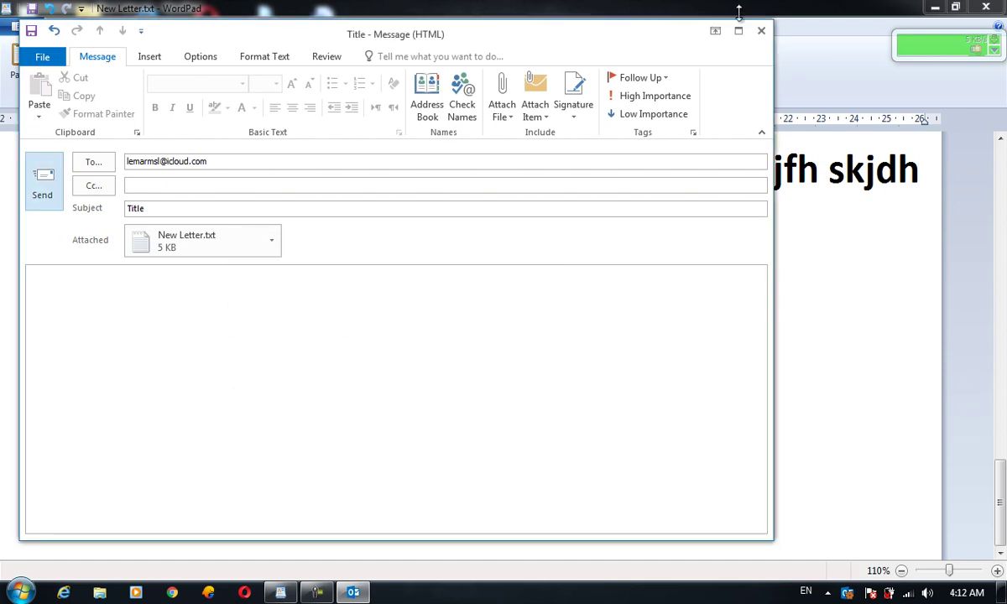
{"action": "left_click", "coordinate": [762, 31]}
{"action": "left_click", "coordinate": [512, 342]}
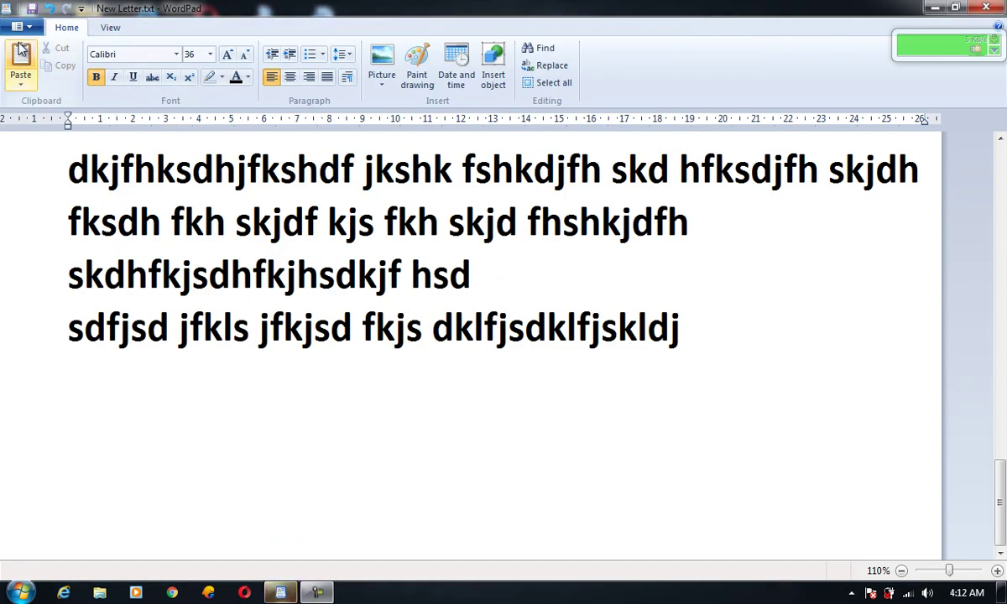
View the About WordPad version information, then exit WordPad.
{"action": "left_click", "coordinate": [21, 26]}
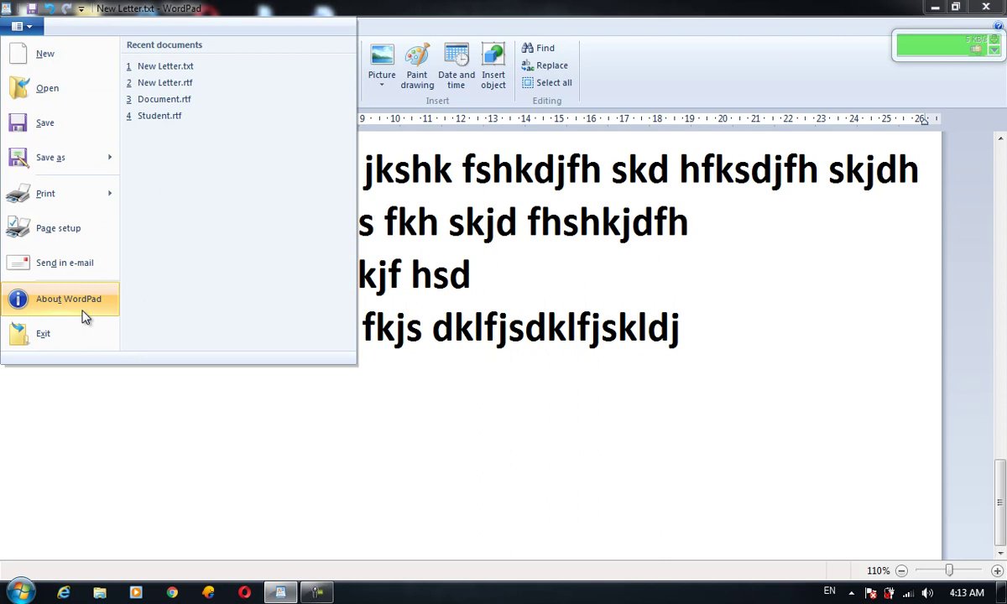
{"action": "left_click", "coordinate": [69, 300]}
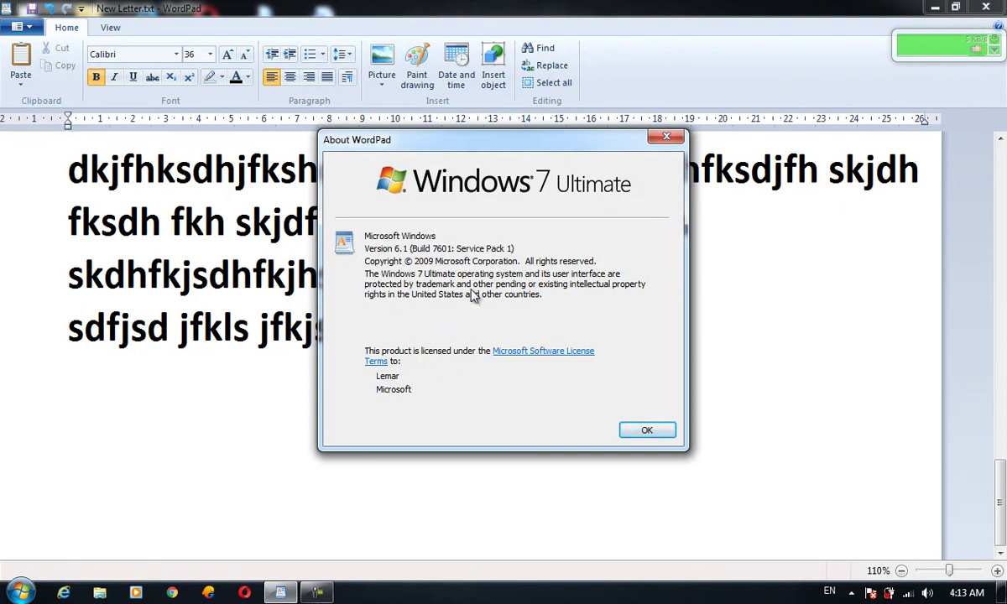
{"action": "left_click", "coordinate": [647, 430]}
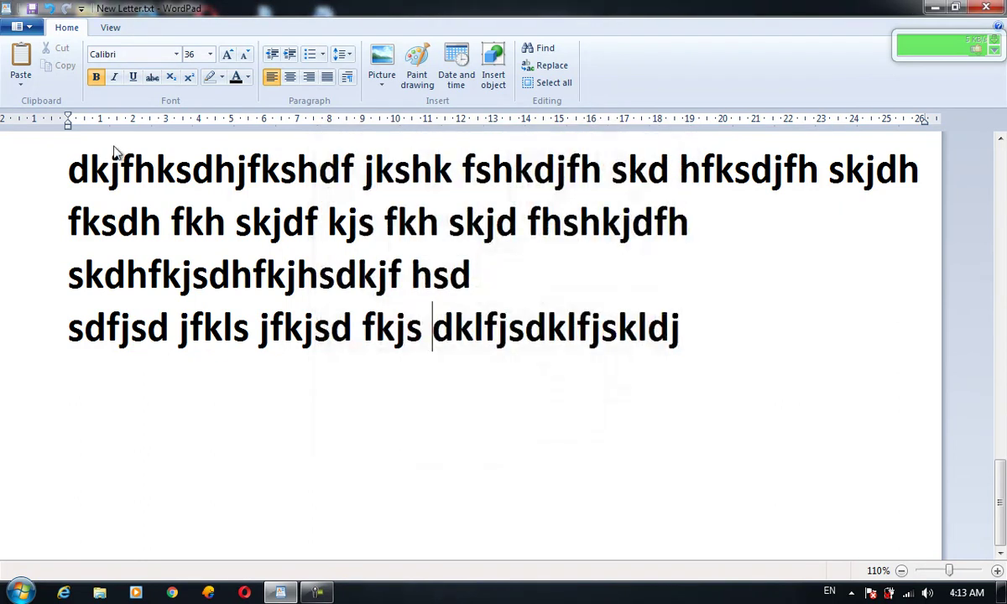
{"action": "left_click", "coordinate": [19, 26]}
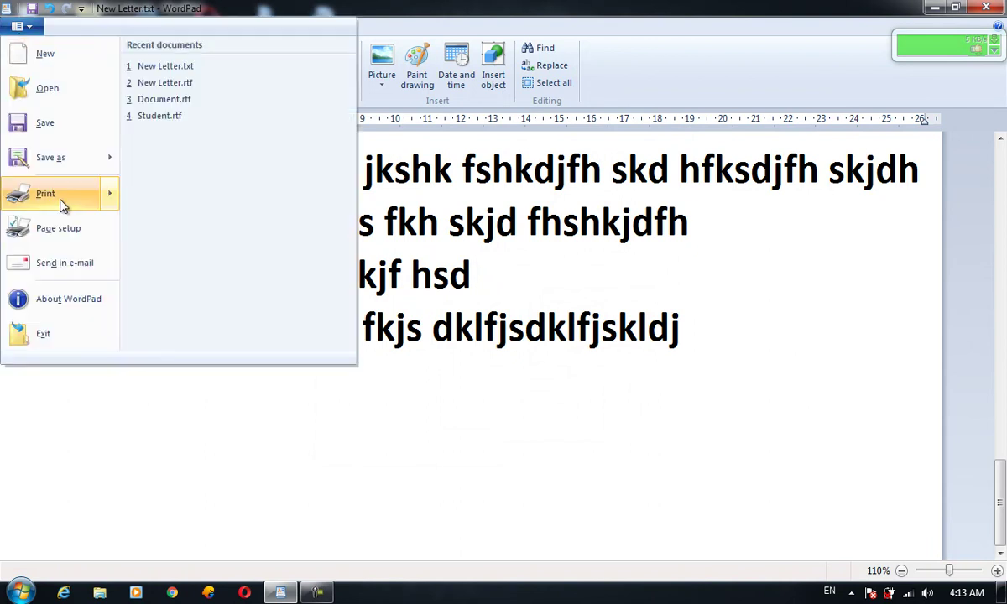
{"action": "left_click", "coordinate": [71, 339]}
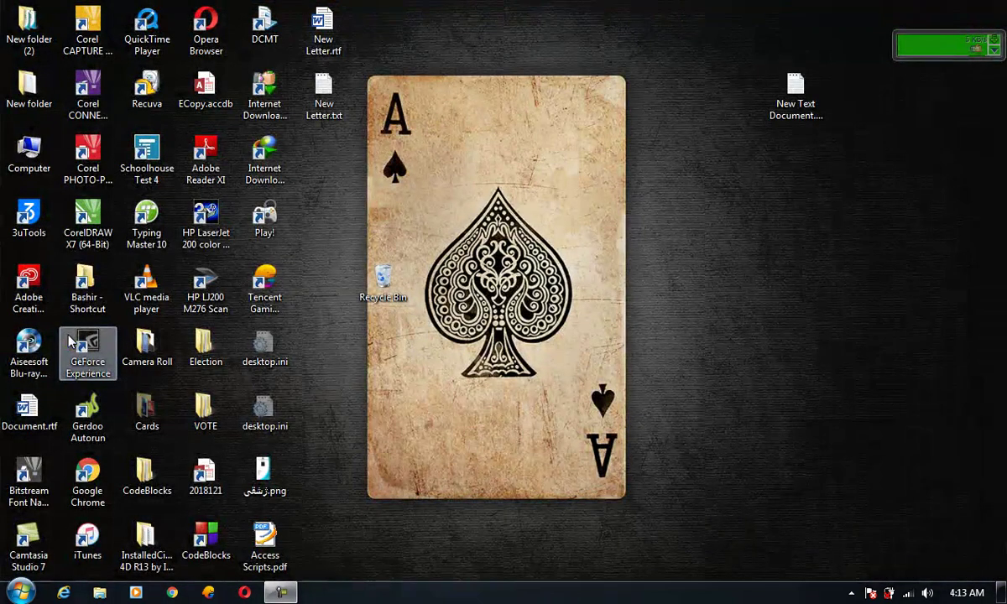